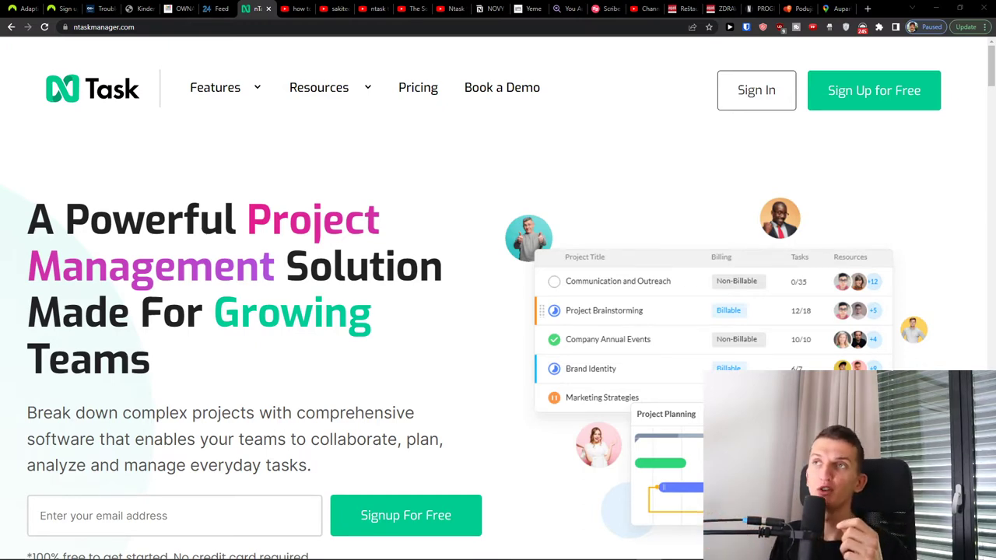
- Review the plans on the nTask pricing page and open the sign-up form for the 7-day Business trial
left_click(431, 95)
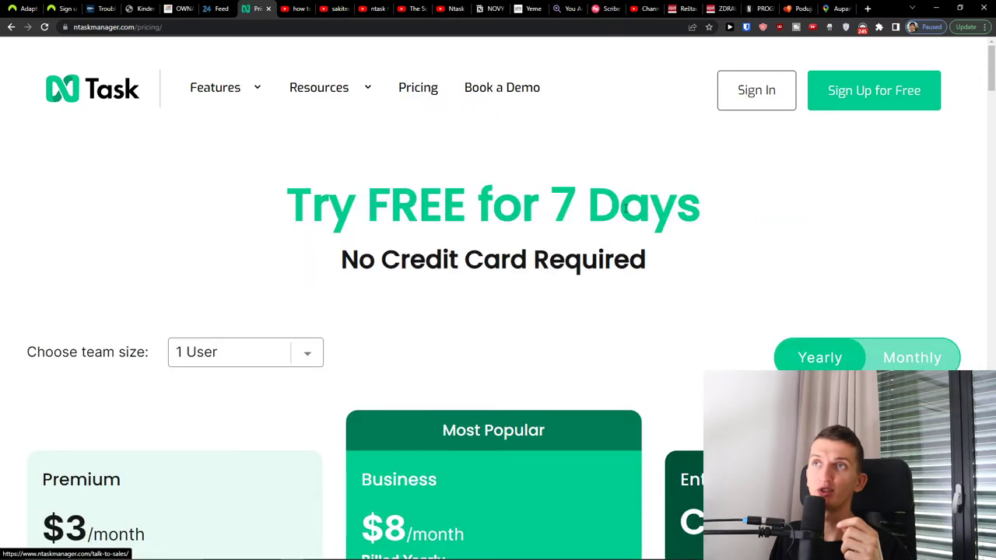
scroll(607, 215, "down", 3)
scroll(540, 246, "down", 3)
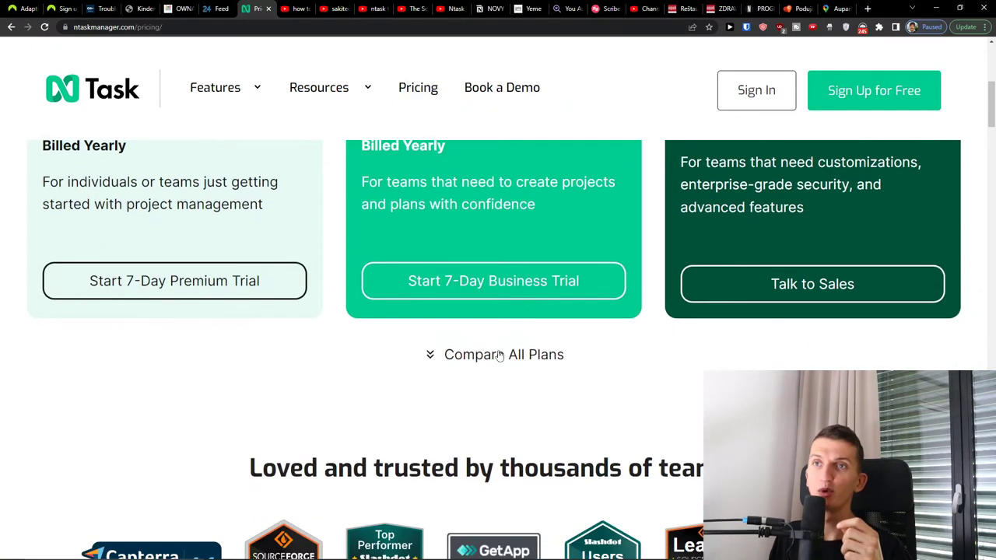
scroll(498, 356, "up", 1)
scroll(498, 357, "up", 1)
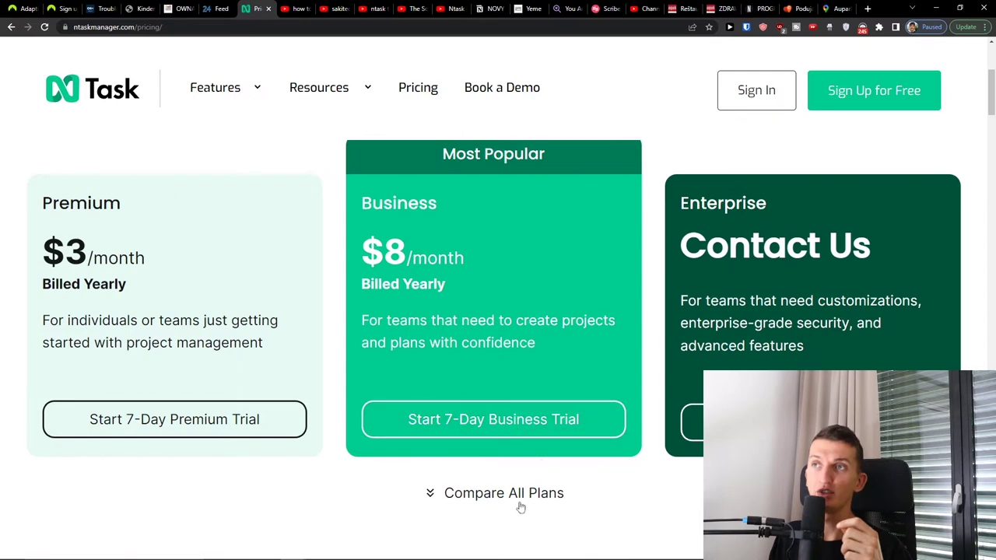
left_click(483, 433)
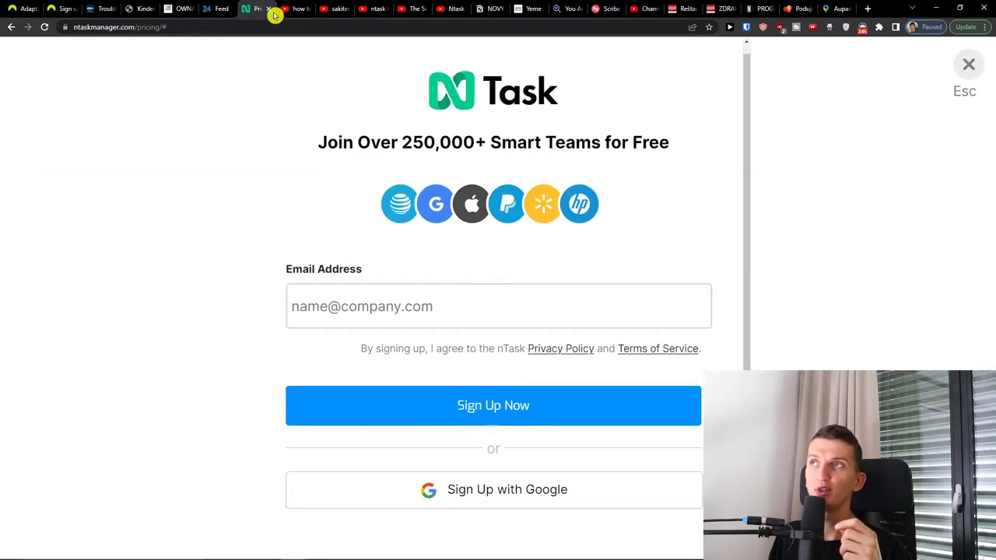
- Search Google for ntask in a new tab and place that tab beside the pricing page
left_click(870, 13)
type("ntask")
key("Return")
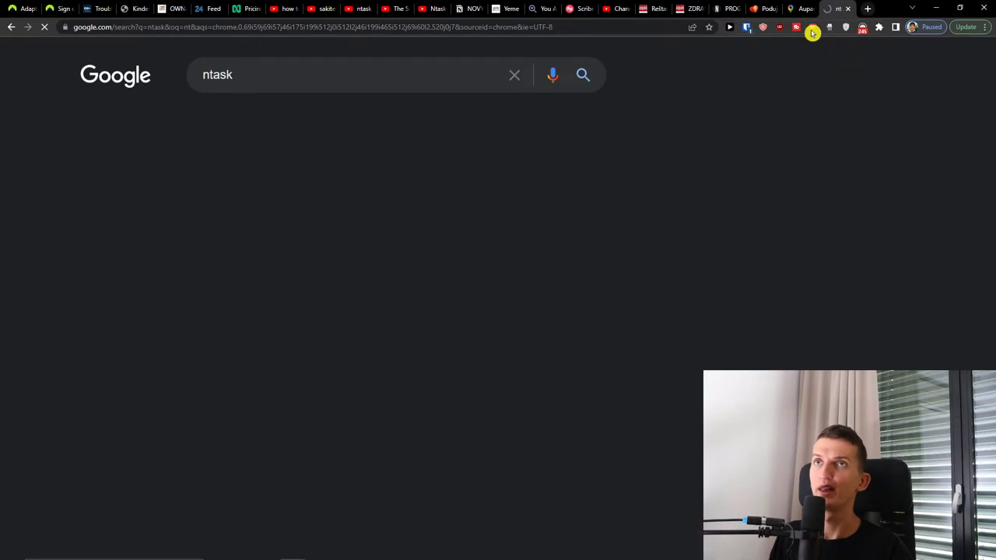
left_click_drag(826, 12, 292, 10)
left_click(243, 9)
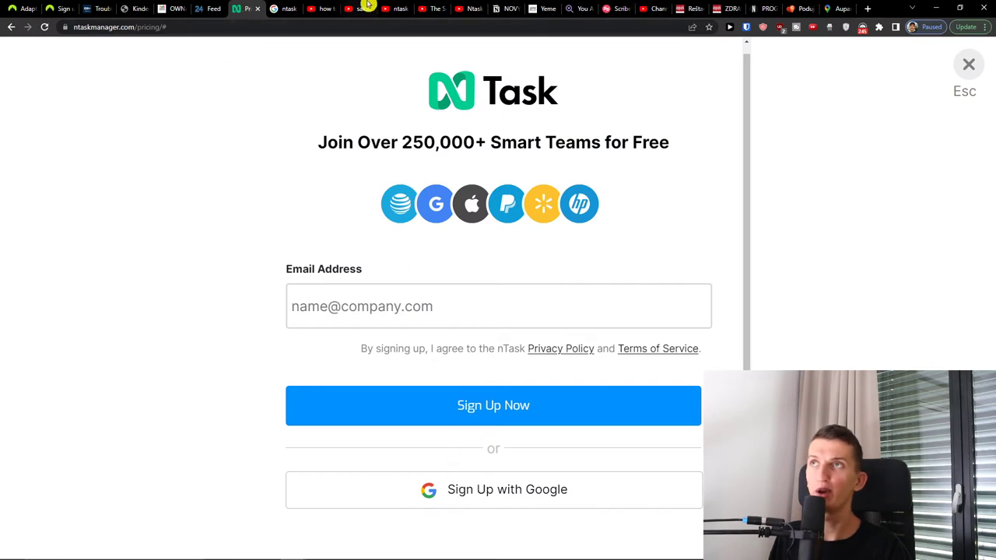
left_click(298, 7)
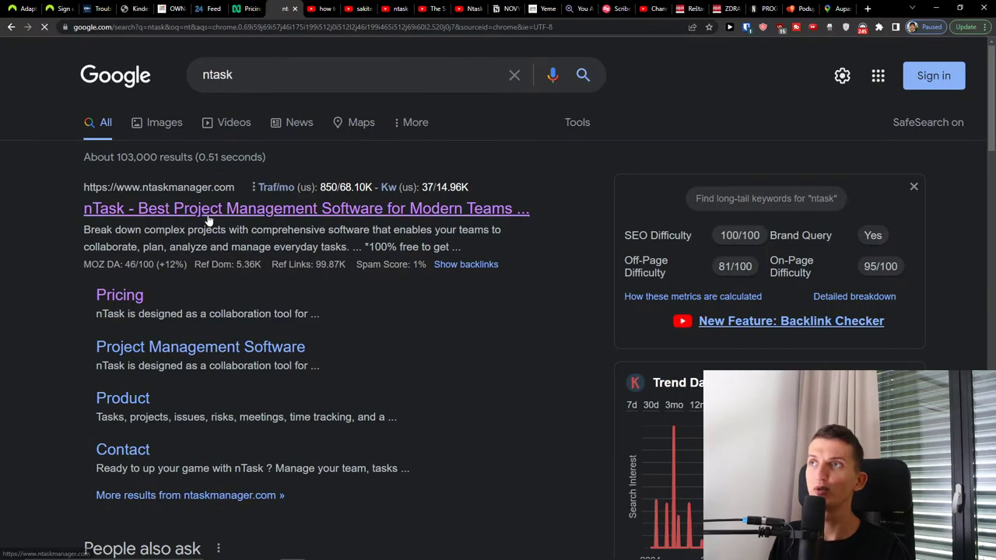
- Open the nTask homepage from the search results and close the old pricing tab
left_click(207, 213)
left_click(238, 8)
key("ctrl+w")
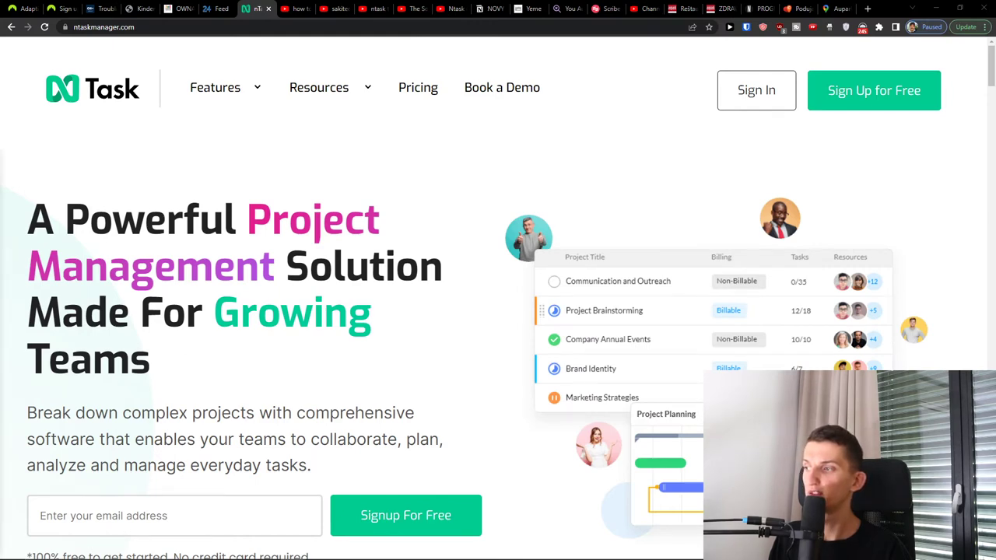
- Maximize the nTask profile sign-up window and collapse the support chat
scroll(498, 311, "down", 1)
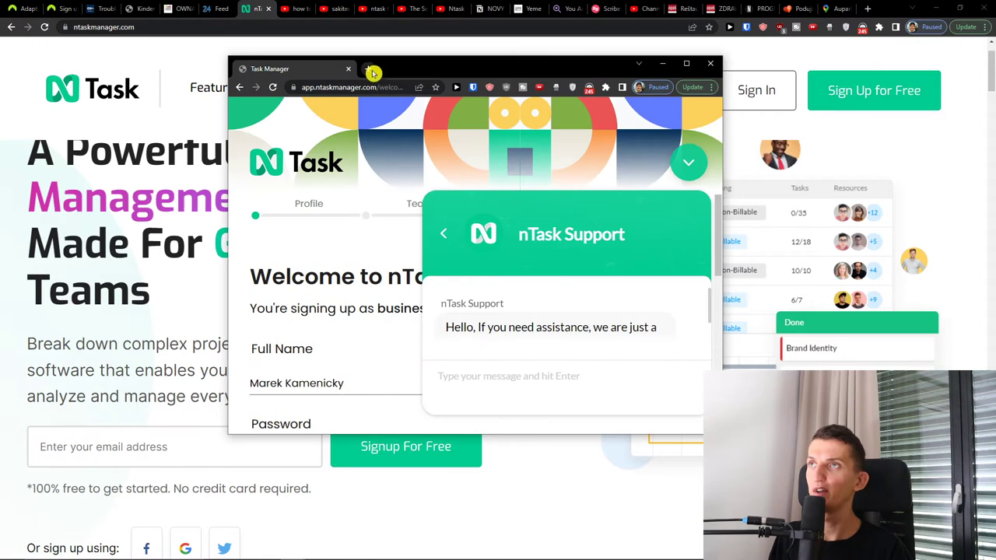
double_click(400, 62)
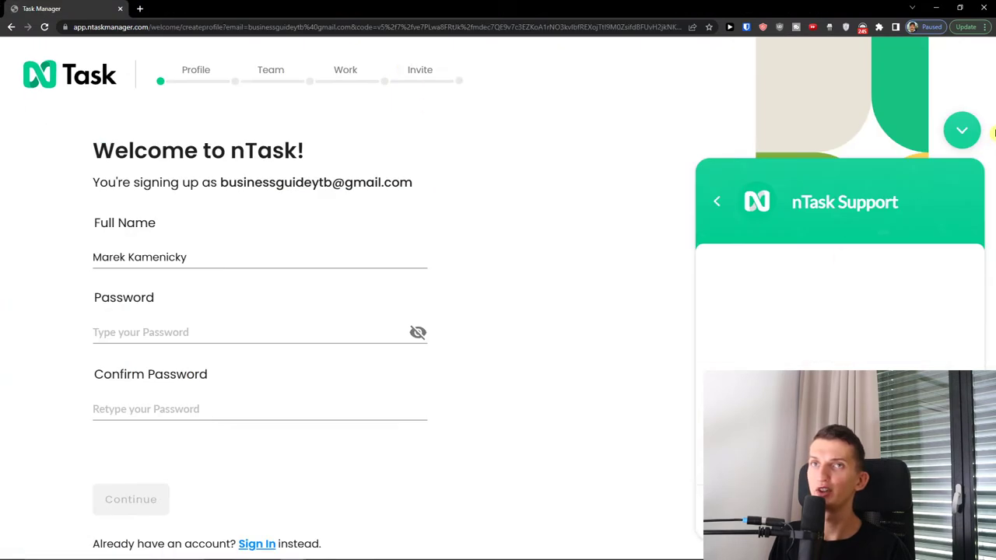
left_click(962, 130)
- Enter and confirm the account password, and continue to the team setup
left_click(298, 330)
type("•••••••••••")
key("Tab")
type("•••••••••••")
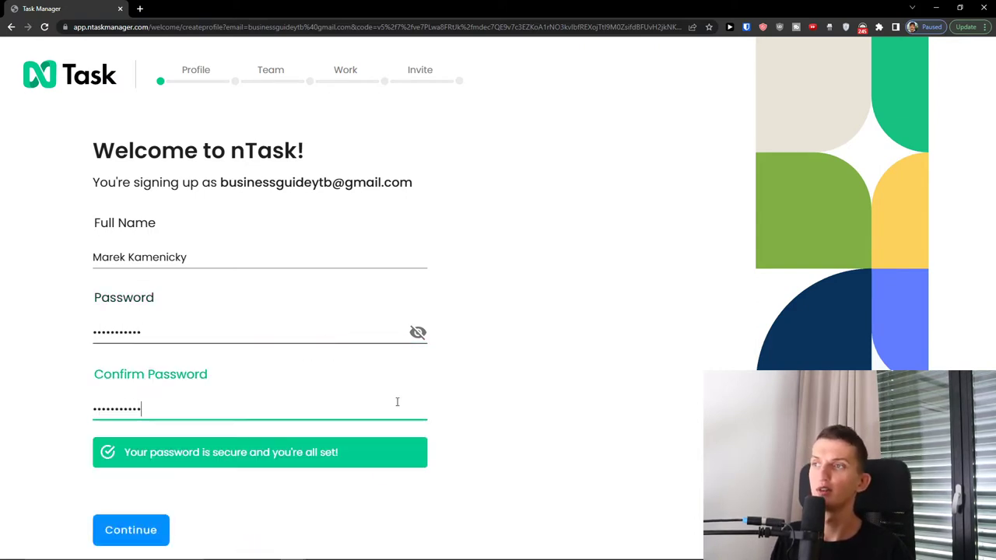
left_click(130, 526)
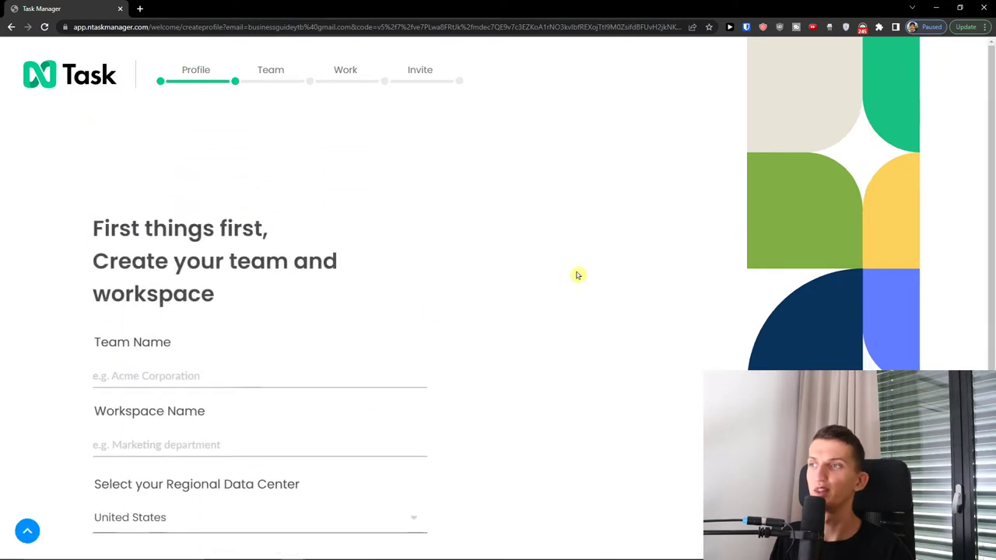
- Create the team Sun wei corporation with the workspace Marketing Deparment, using the European Union regional data center
left_click(238, 294)
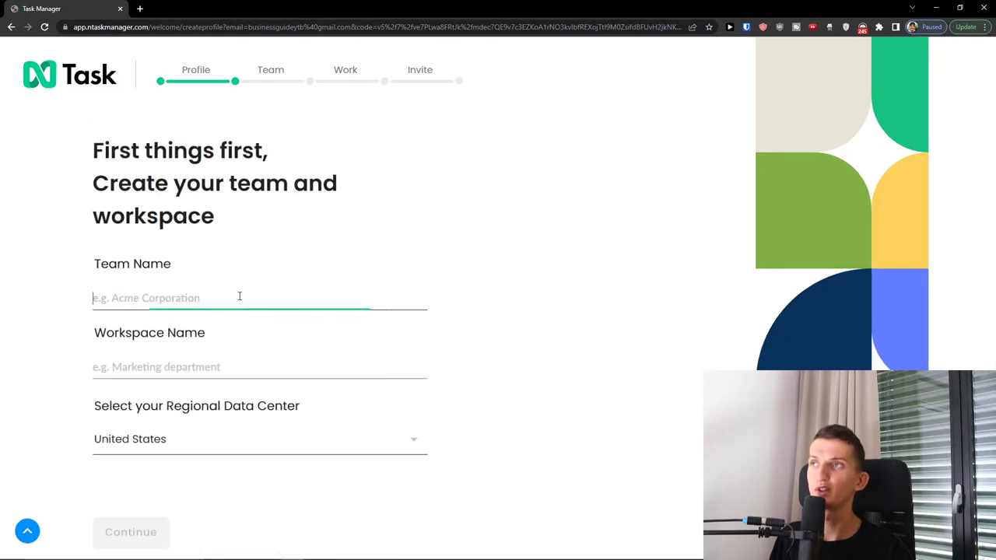
left_click(280, 292)
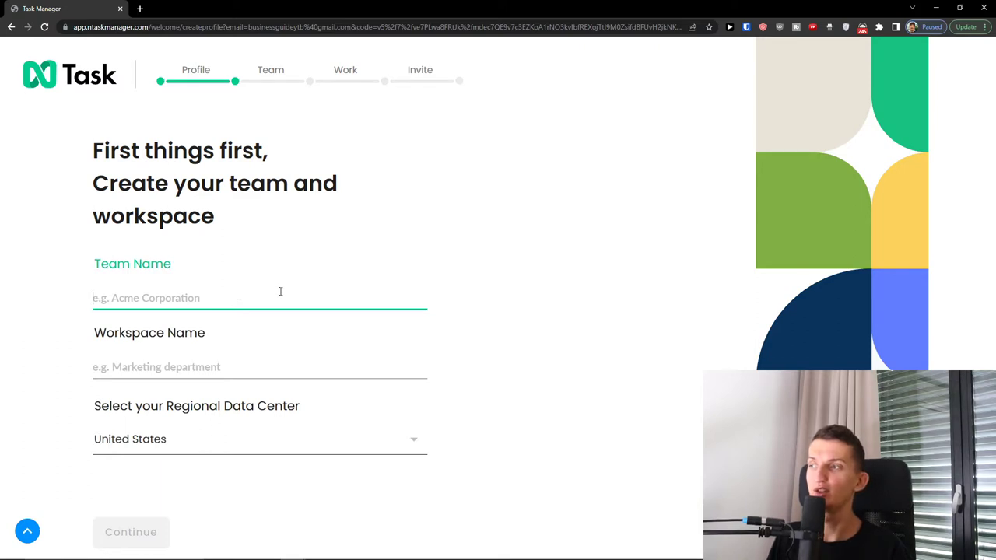
type("Sun wei corporation")
key("Tab")
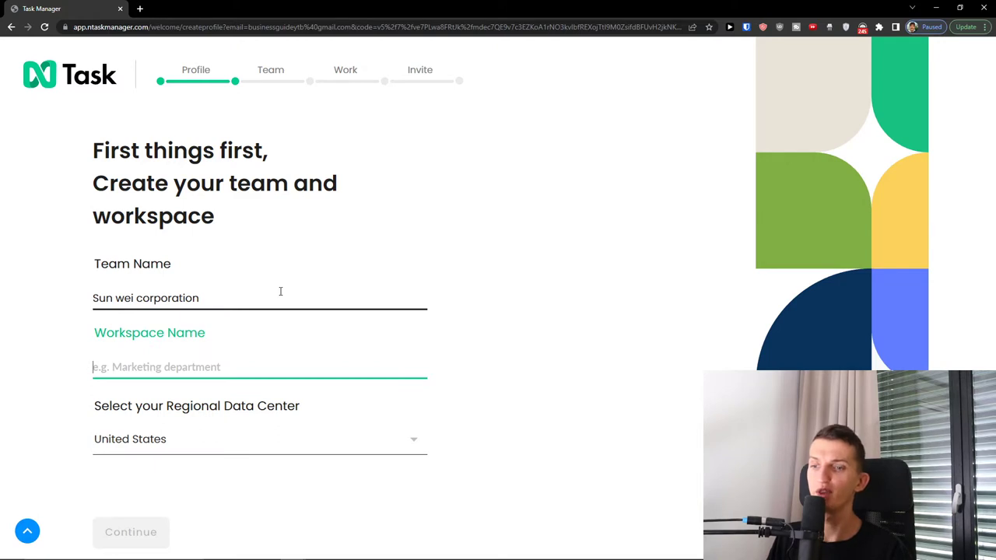
type("Marketing Deparment")
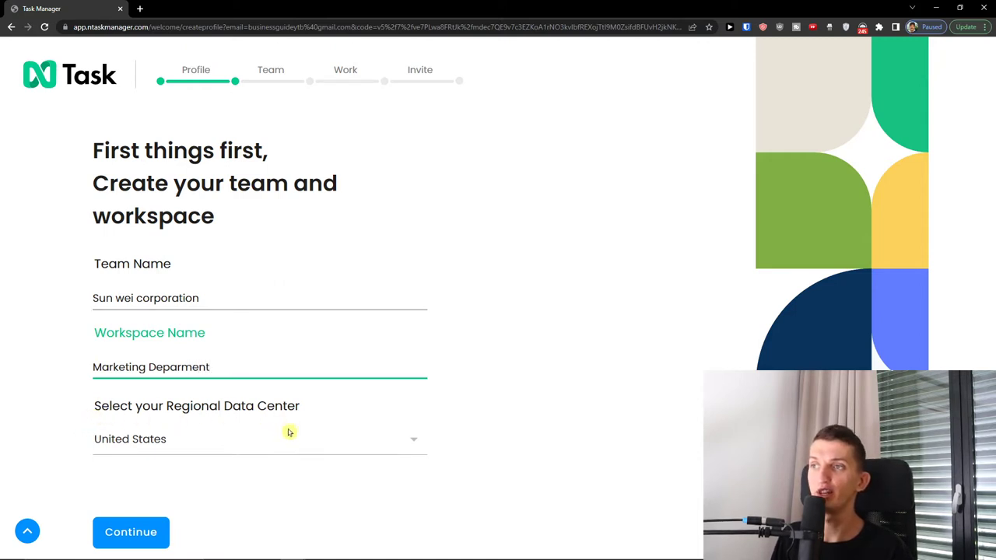
left_click(195, 440)
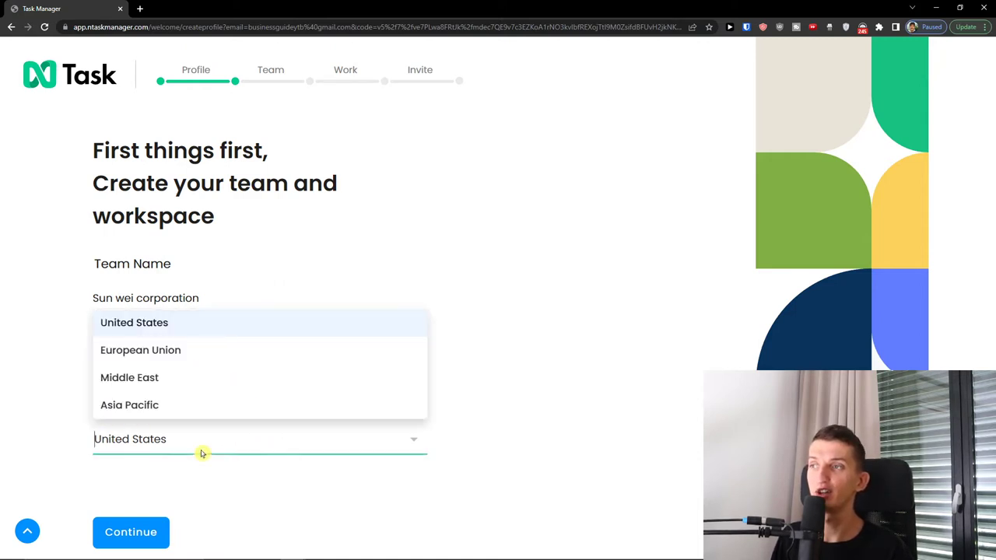
left_click(178, 355)
left_click(147, 529)
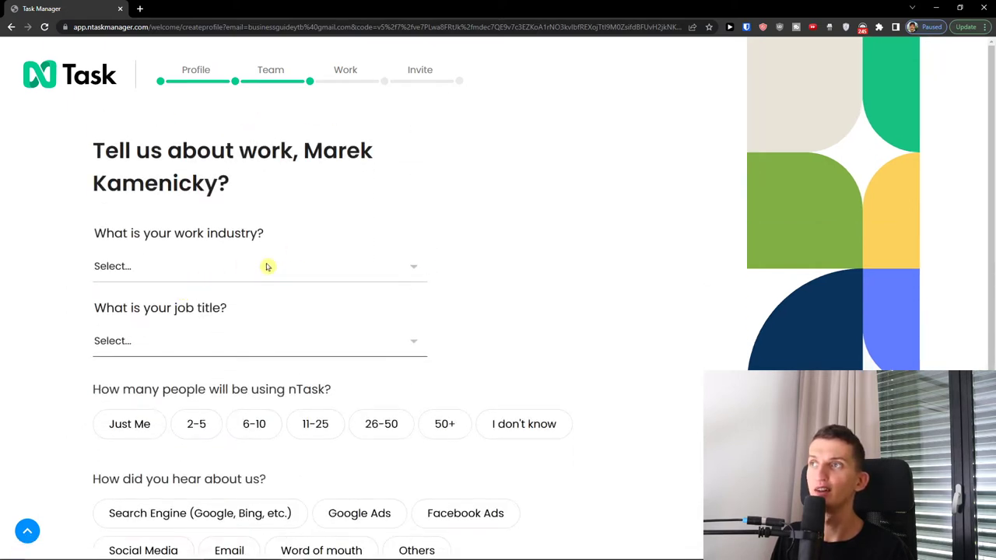
- Set the work industry to Computer & Technology and the job title to Graphic designer
left_click(267, 266)
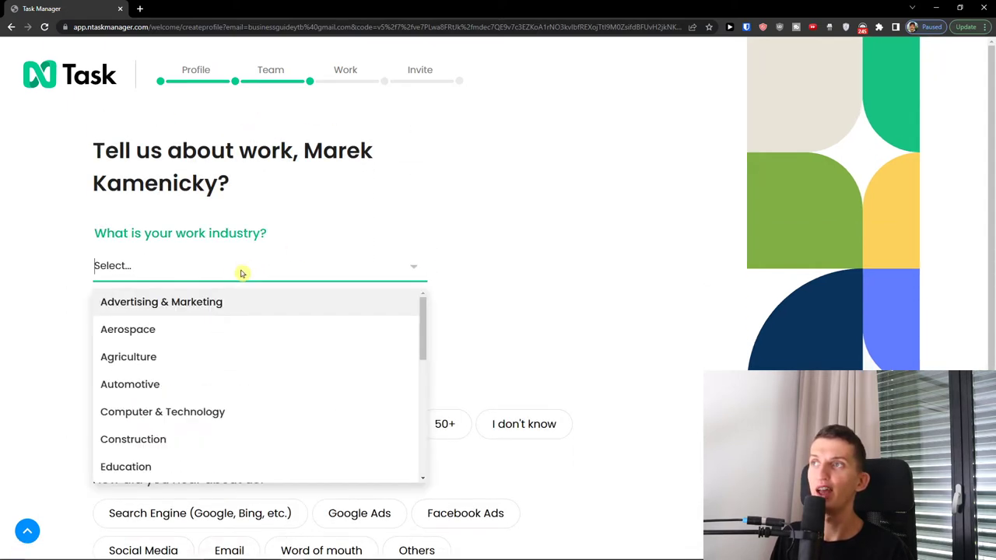
scroll(214, 361, "down", 1)
left_click(198, 346)
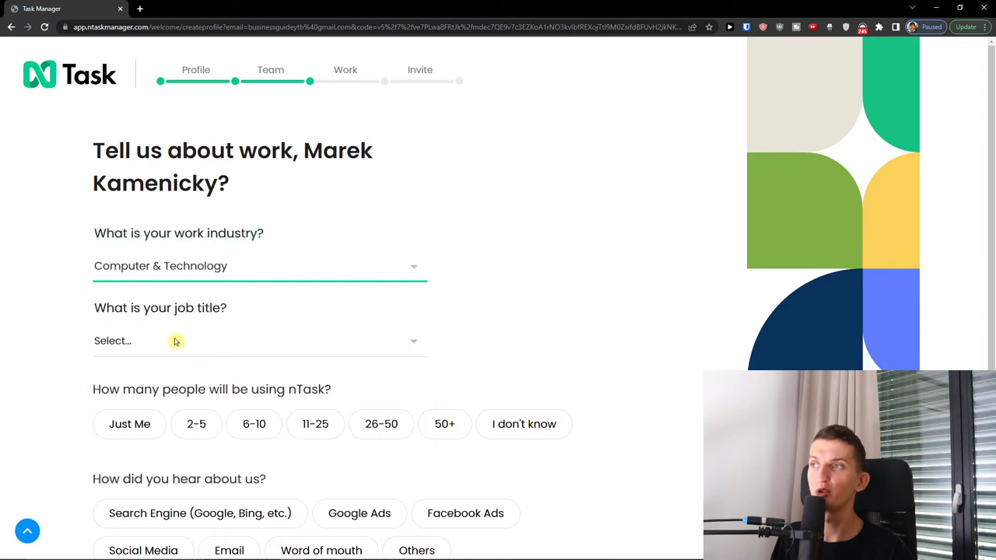
left_click(161, 342)
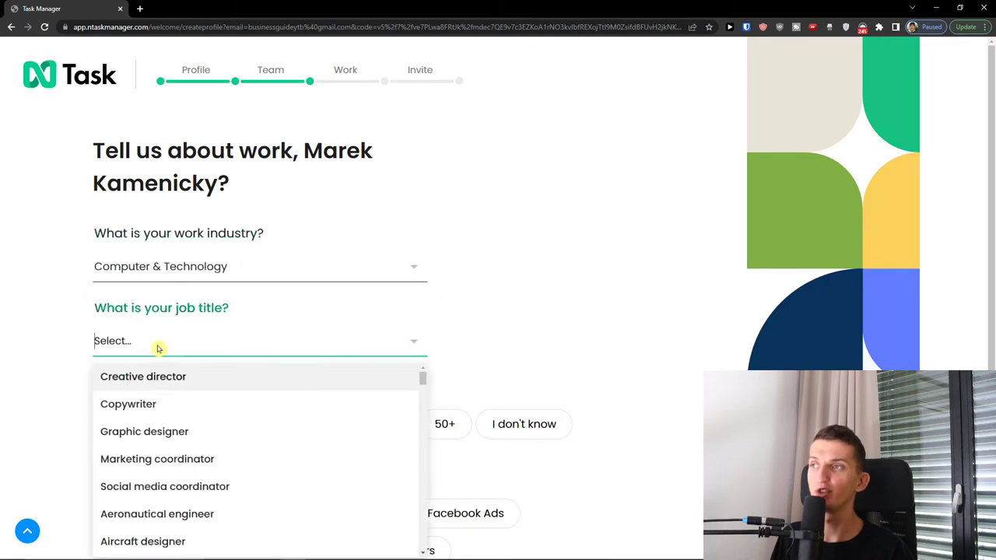
left_click(186, 431)
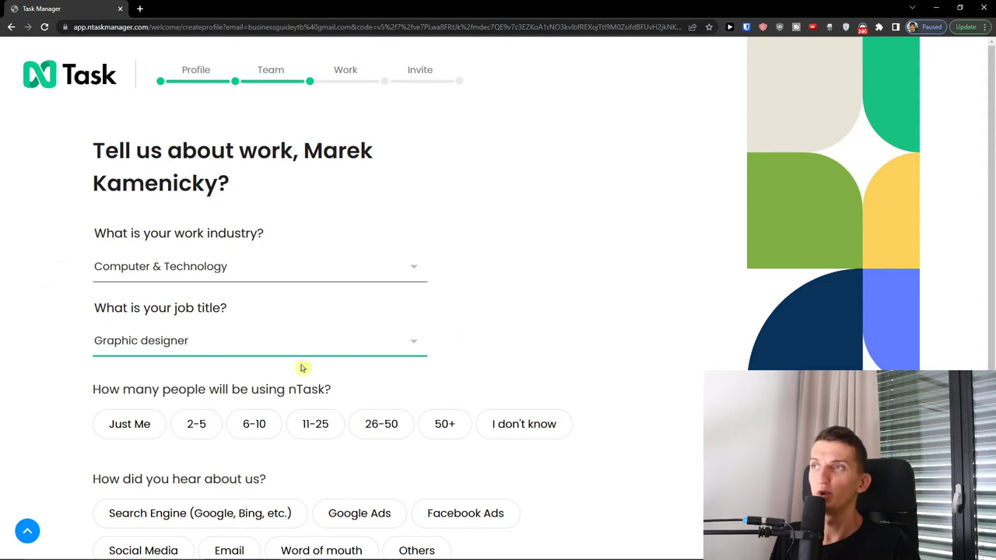
- Answer that 2-5 people will use nTask and that it was found through a search engine, and submit the work details
scroll(260, 360, "down", 1)
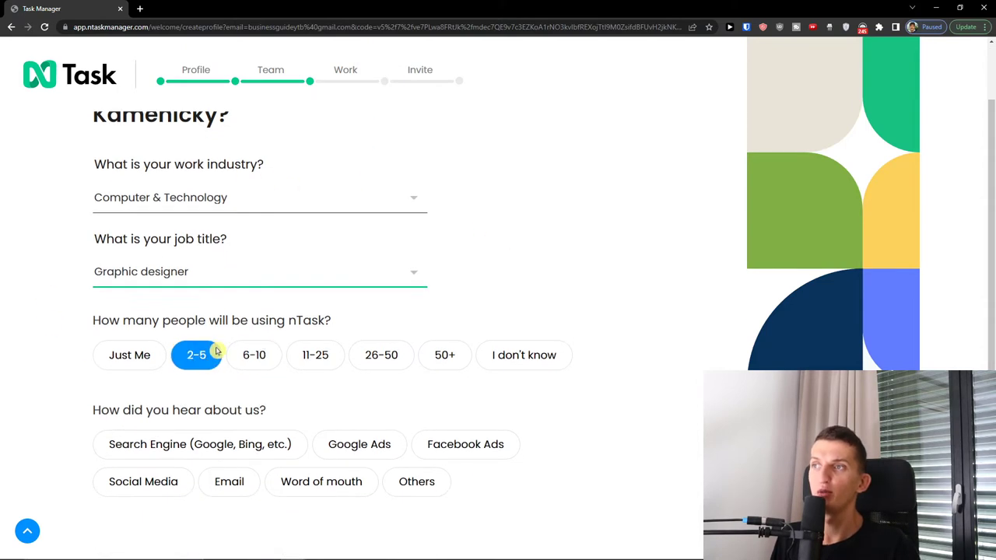
left_click(215, 352)
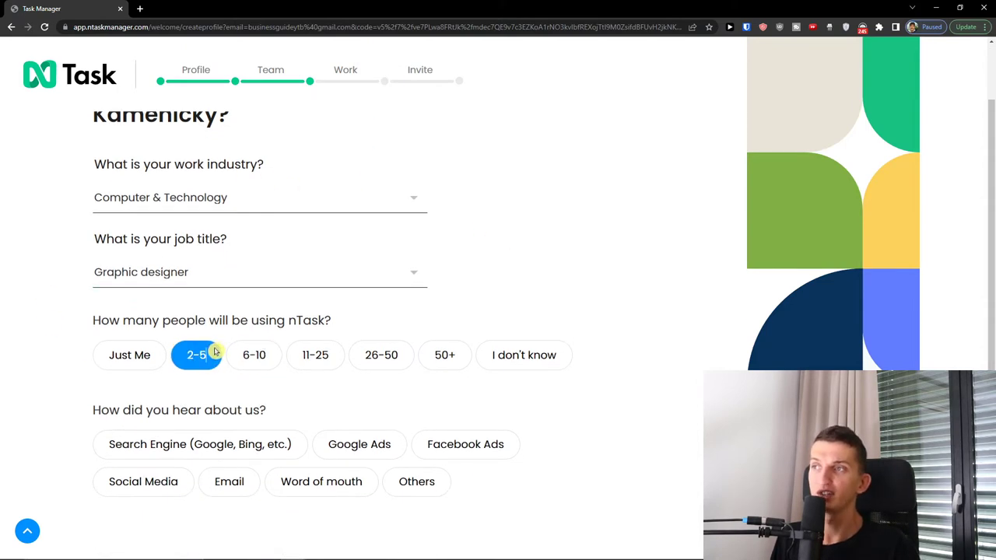
scroll(210, 386, "down", 1)
left_click(220, 396)
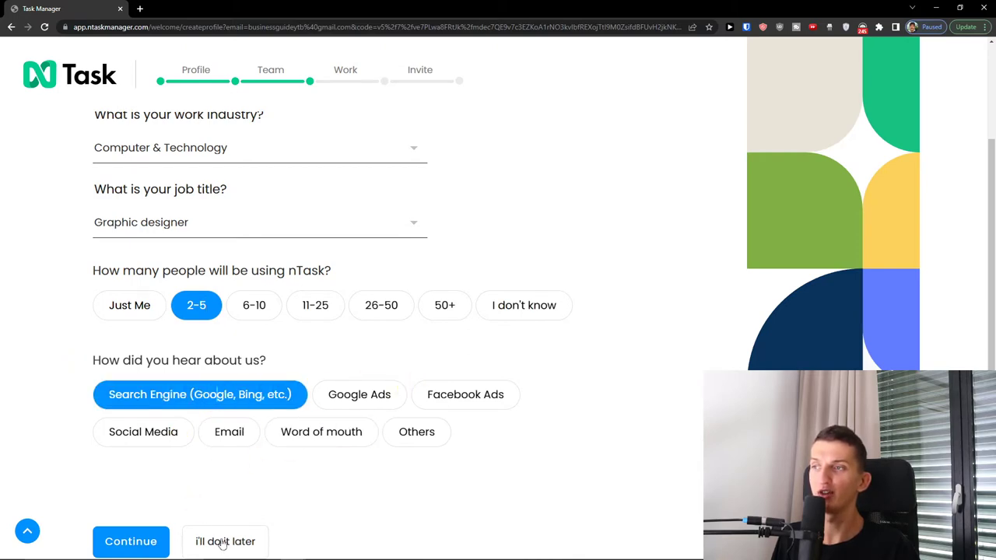
left_click(126, 543)
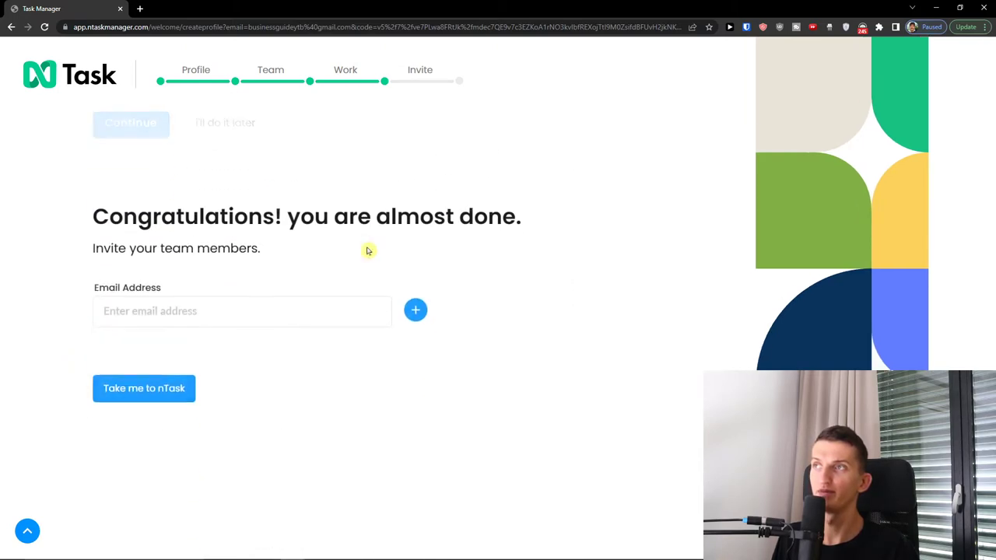
- Add the team member's e-mail address to the invitations and finish the sign-up by entering nTask
left_click(314, 255)
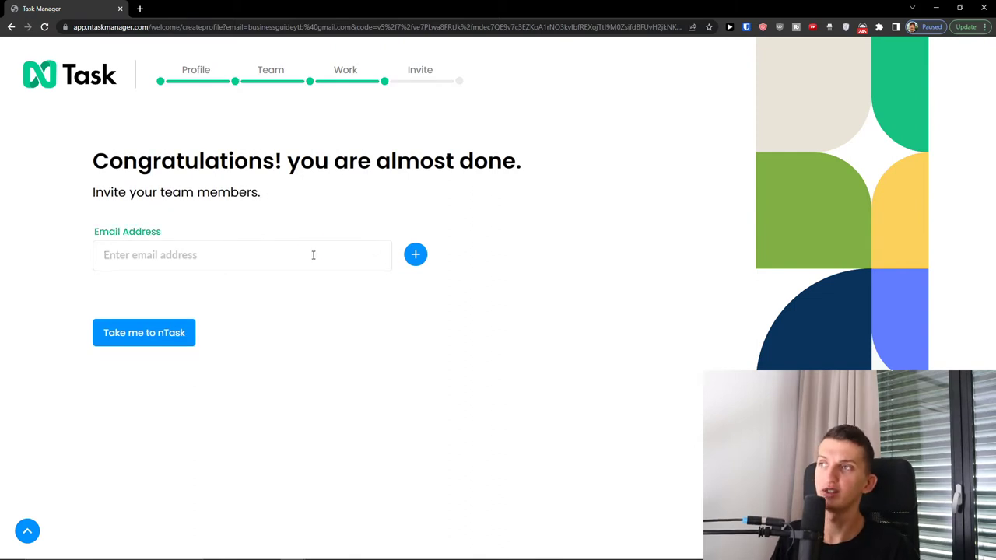
key("ctrl+v")
left_click(413, 256)
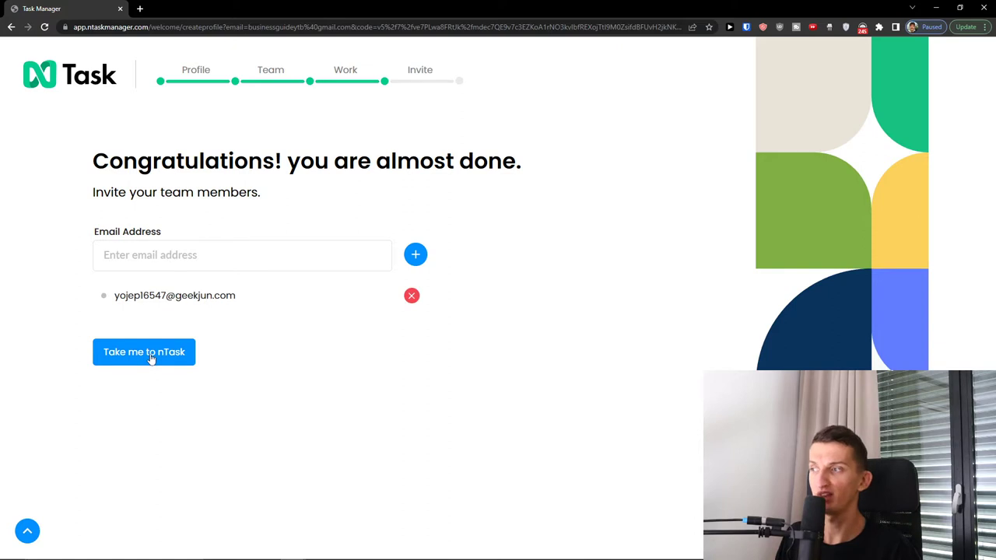
left_click(144, 352)
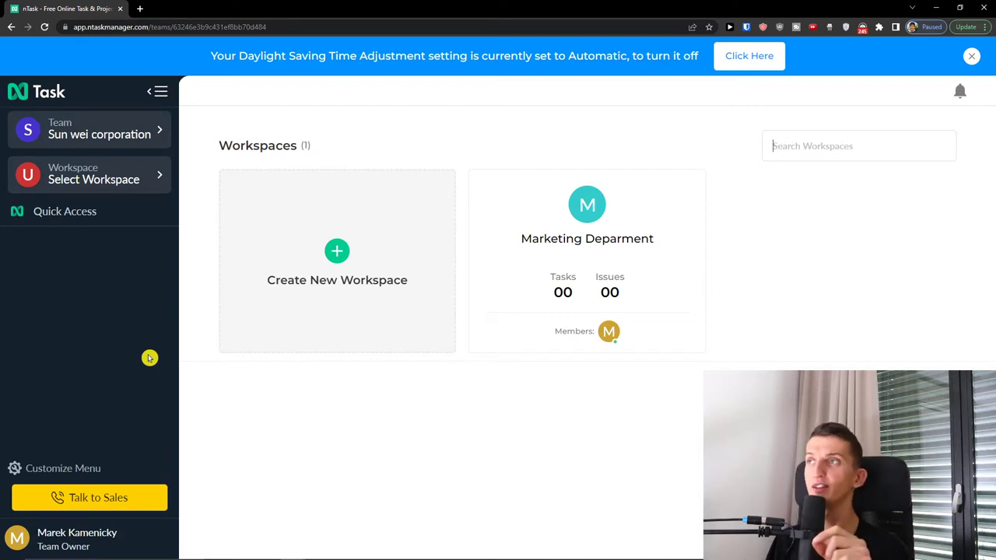
- Open the Marketing Deparment workspace and go to its Projects section
left_click(114, 169)
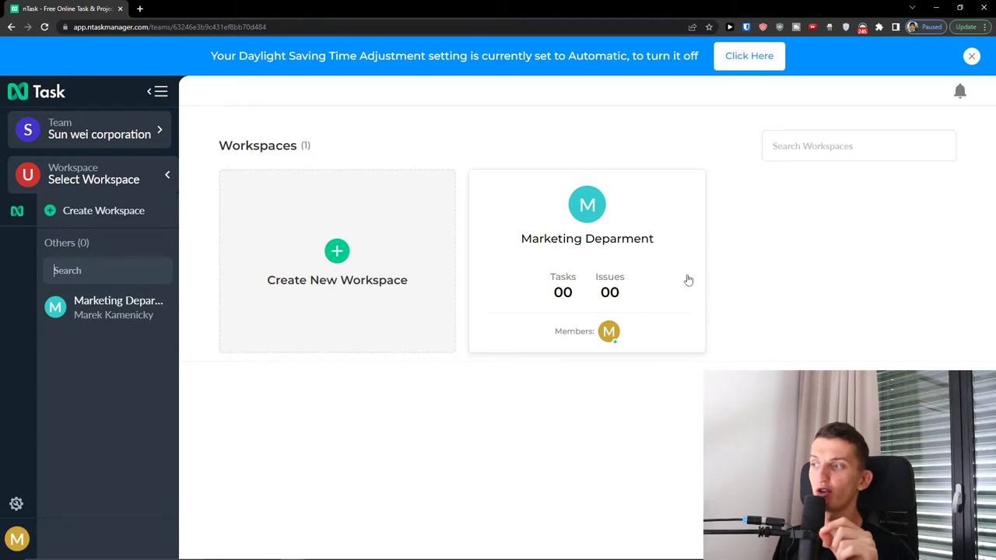
left_click(604, 241)
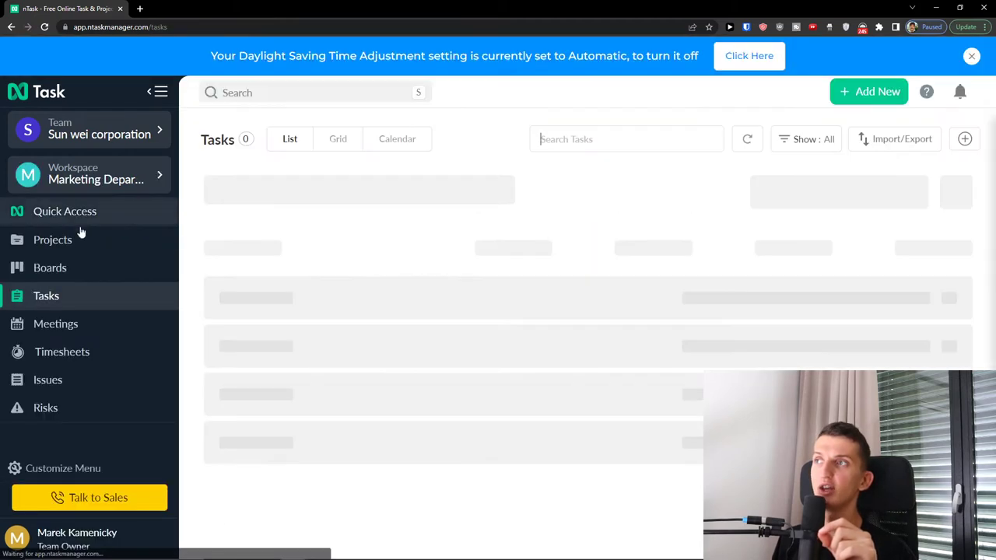
left_click(78, 246)
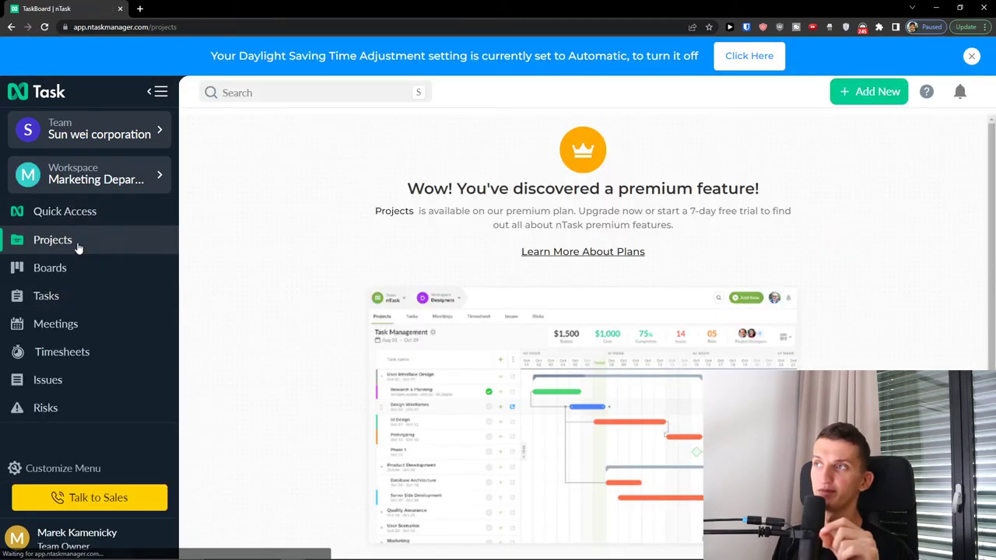
- Dismiss the daylight saving time banner and read the premium feature notice on the Projects page
scroll(529, 257, "down", 1)
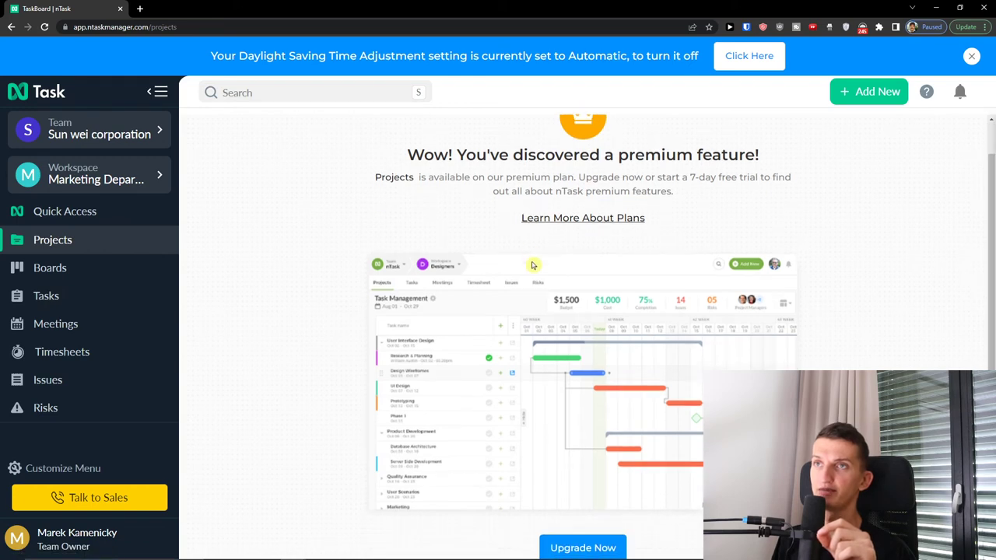
scroll(565, 252, "up", 1)
scroll(565, 251, "down", 1)
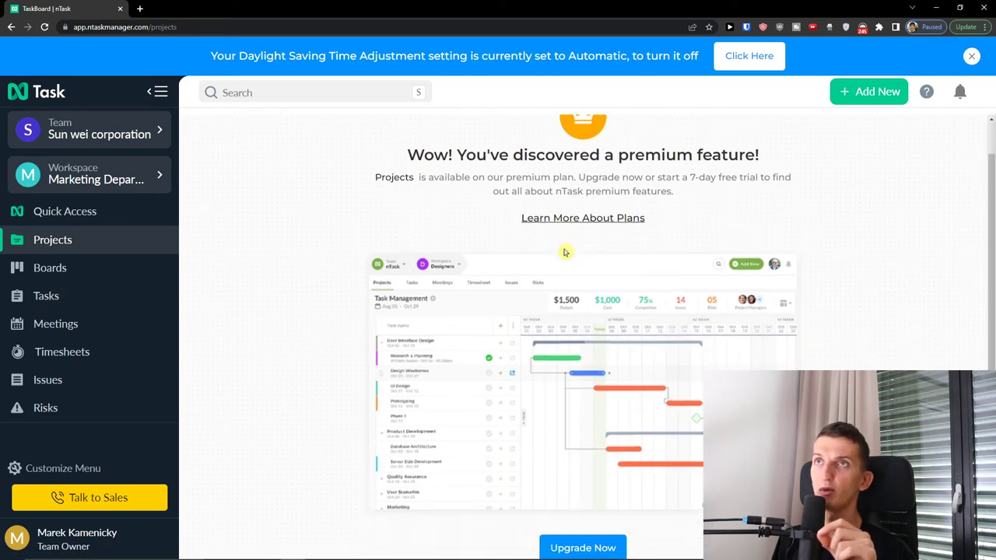
left_click(972, 57)
scroll(556, 273, "up", 1)
left_click_drag(416, 170, 681, 185)
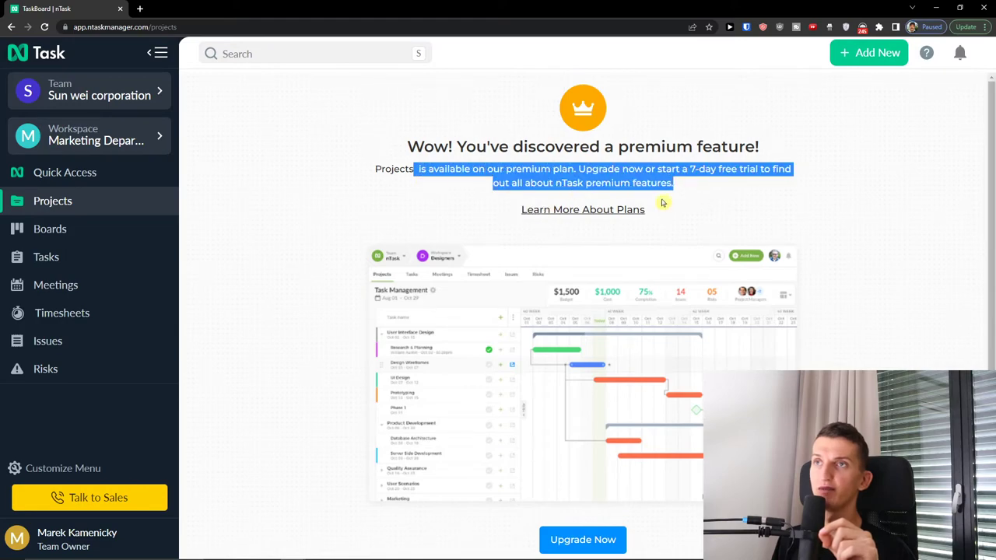
- View the subscription plans offered for upgrading, close them, and look at the Boards section
scroll(535, 457, "down", 1)
left_click(584, 510)
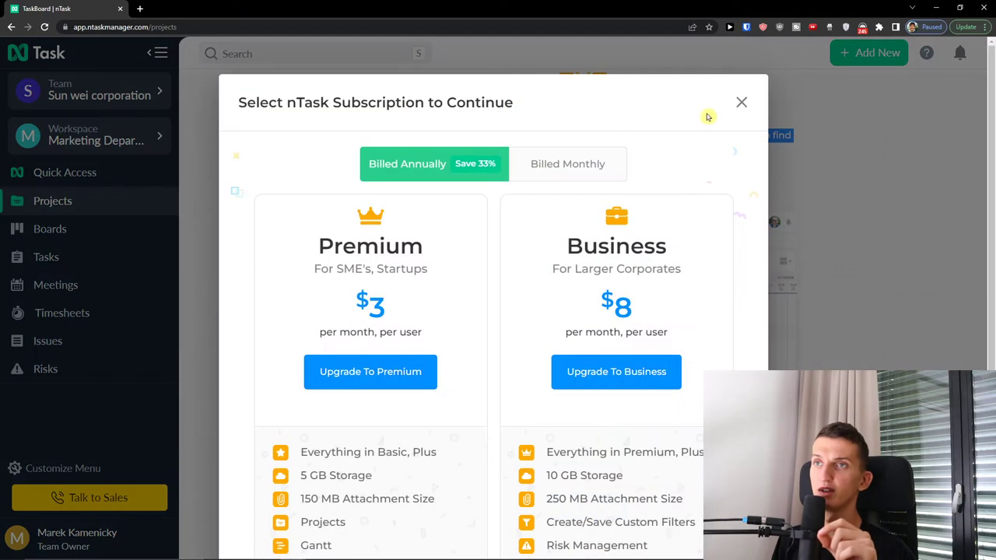
left_click(742, 103)
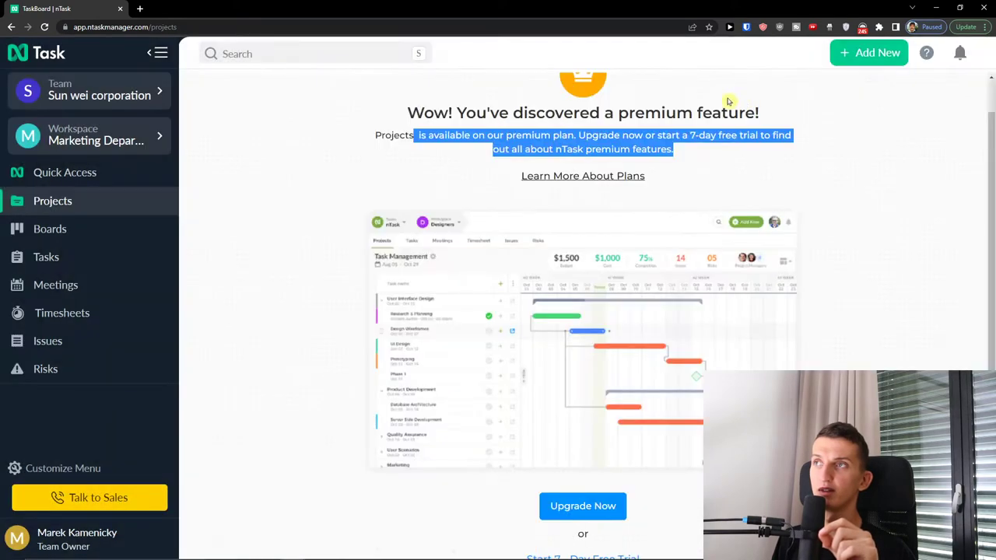
left_click(46, 253)
left_click(56, 227)
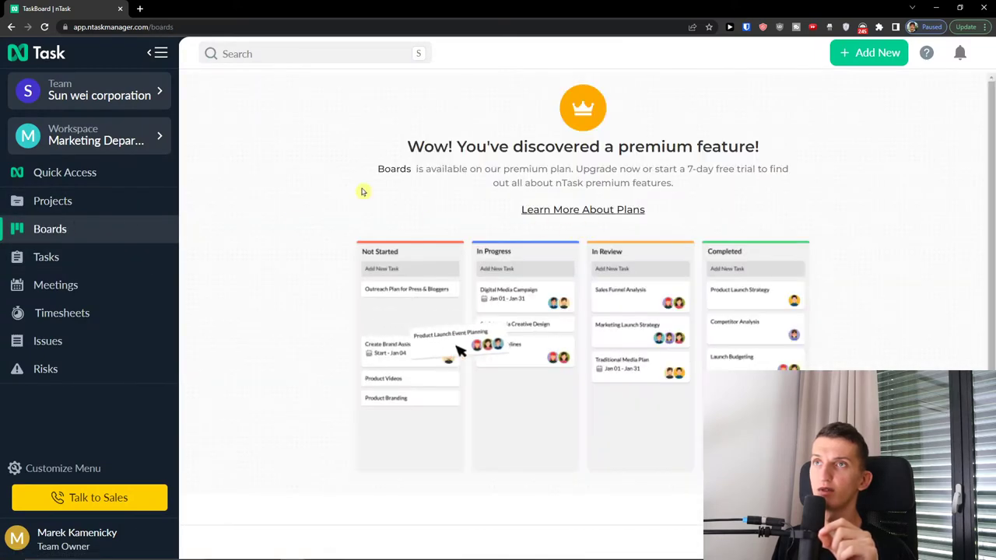
- Return to the Projects section and start the 7-day free trial of the Premium plan
left_click(130, 204)
scroll(256, 215, "down", 1)
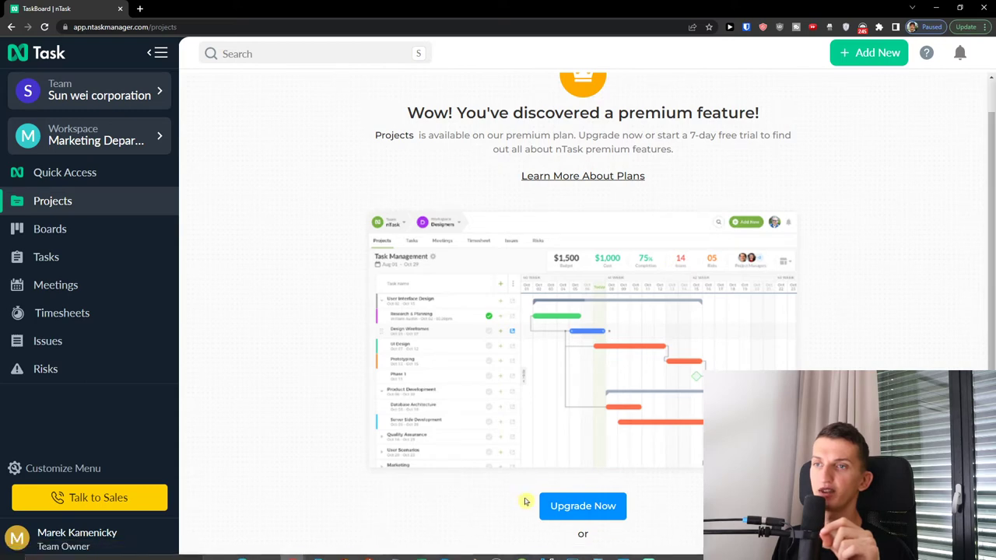
left_click(533, 557)
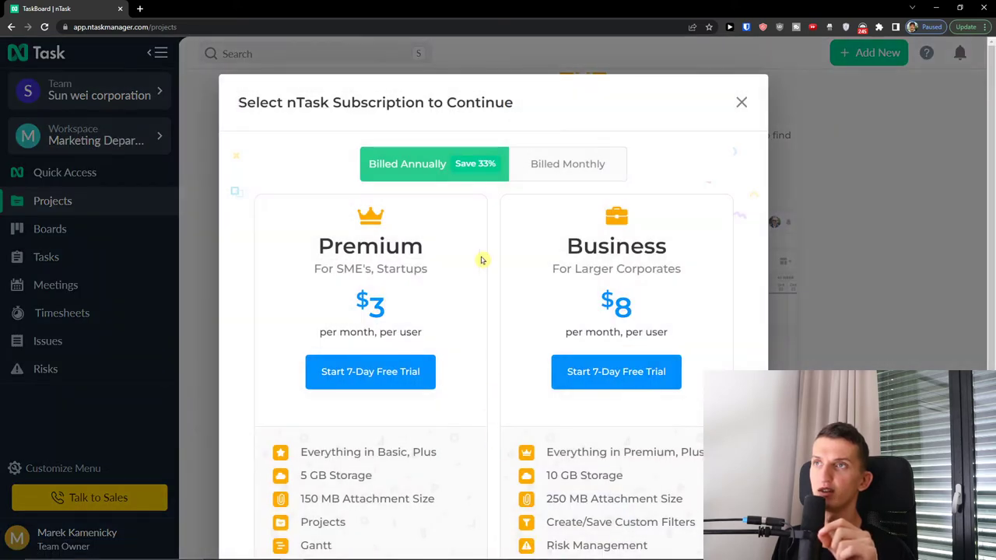
scroll(436, 241, "down", 2)
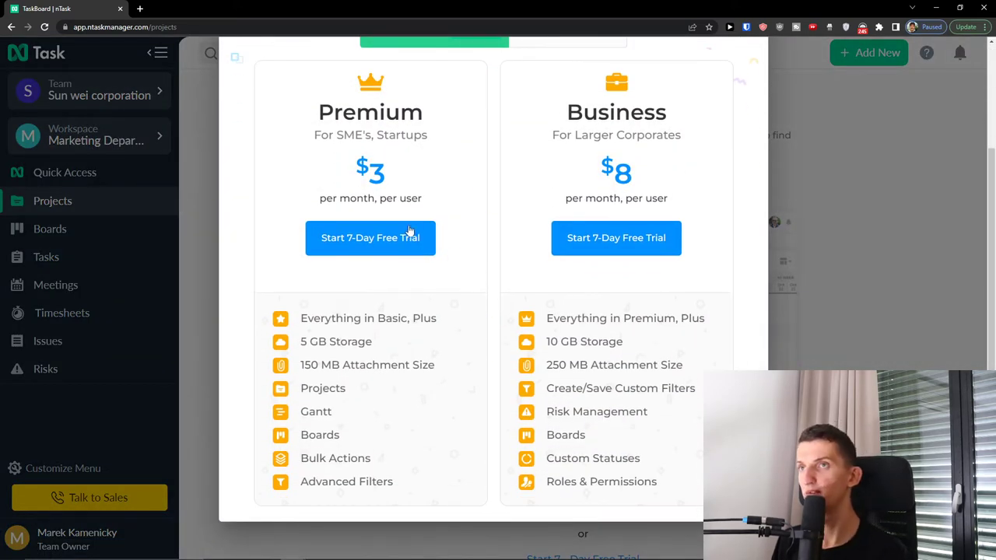
key("ctrl+minus")
left_click(412, 289)
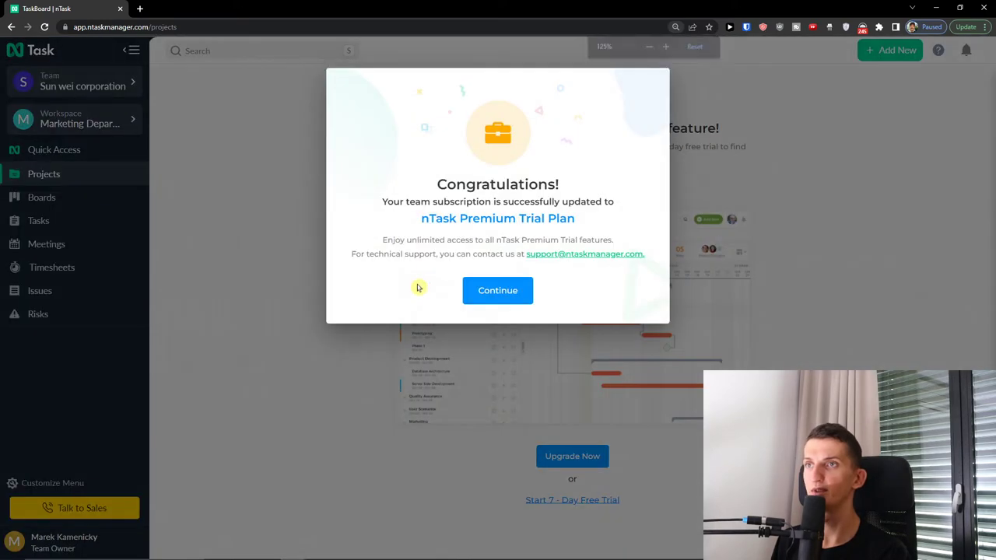
left_click(488, 295)
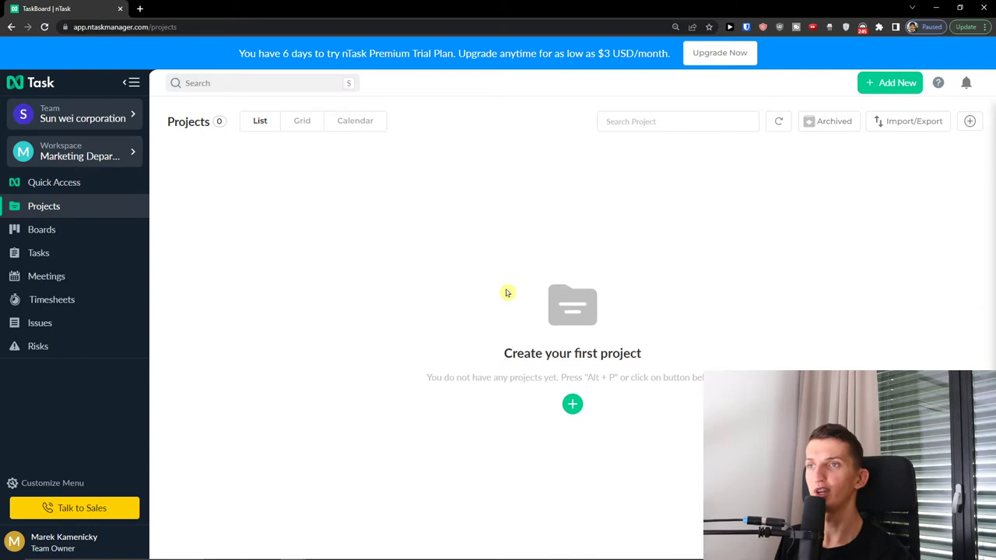
- Create the first project with the title "Marketing project"
left_click(583, 406)
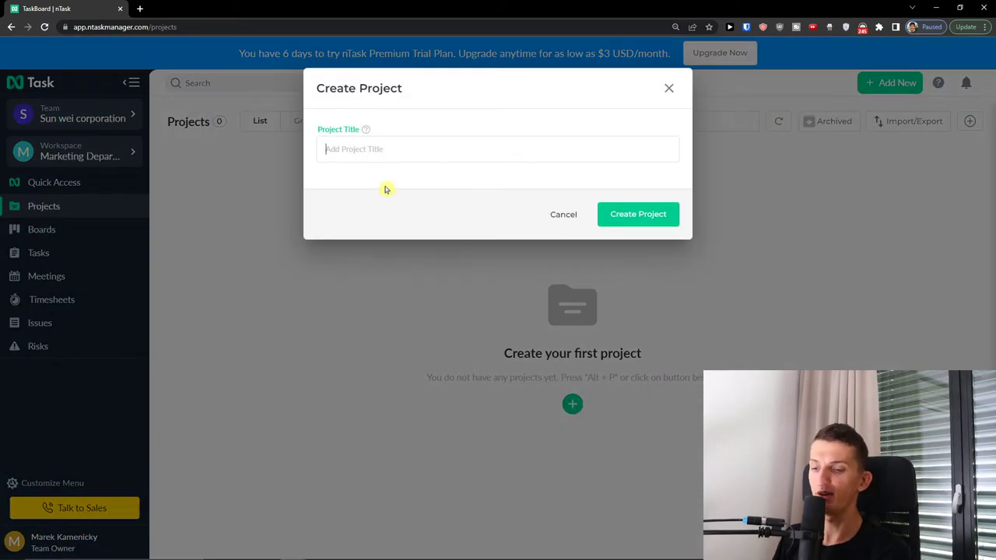
type("Marketing project")
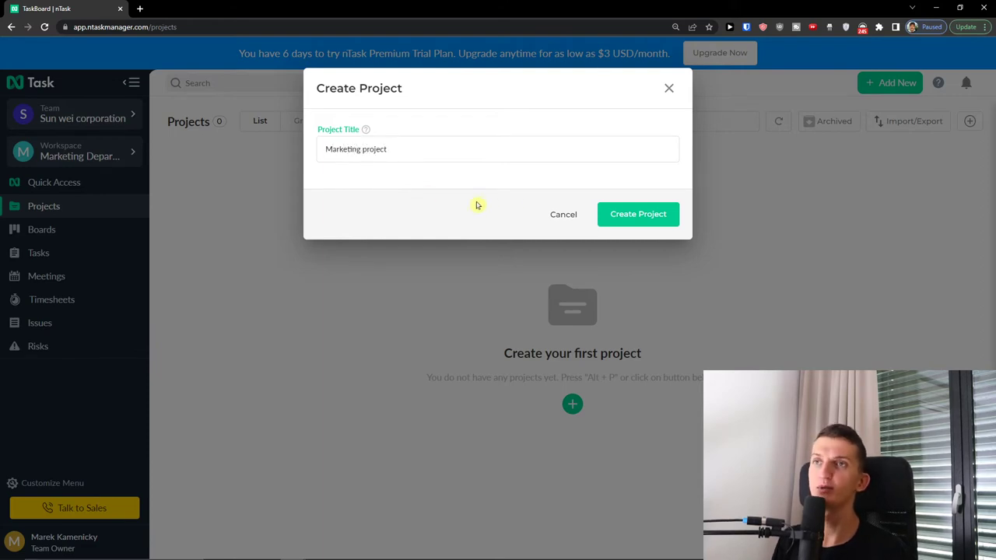
left_click(635, 215)
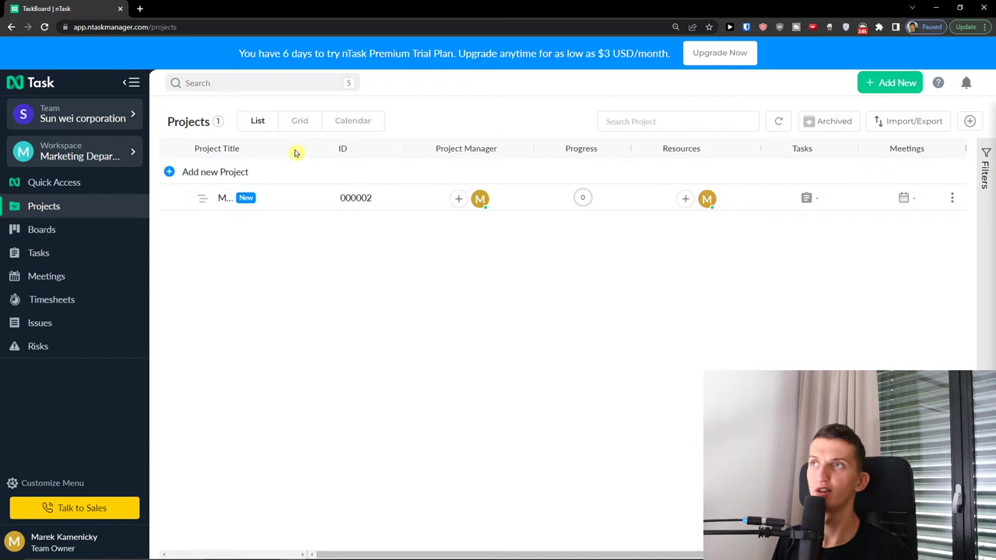
- Widen the Project Title column and take a brief look at the Marketing project's details
left_click_drag(291, 149, 394, 148)
left_click(293, 200)
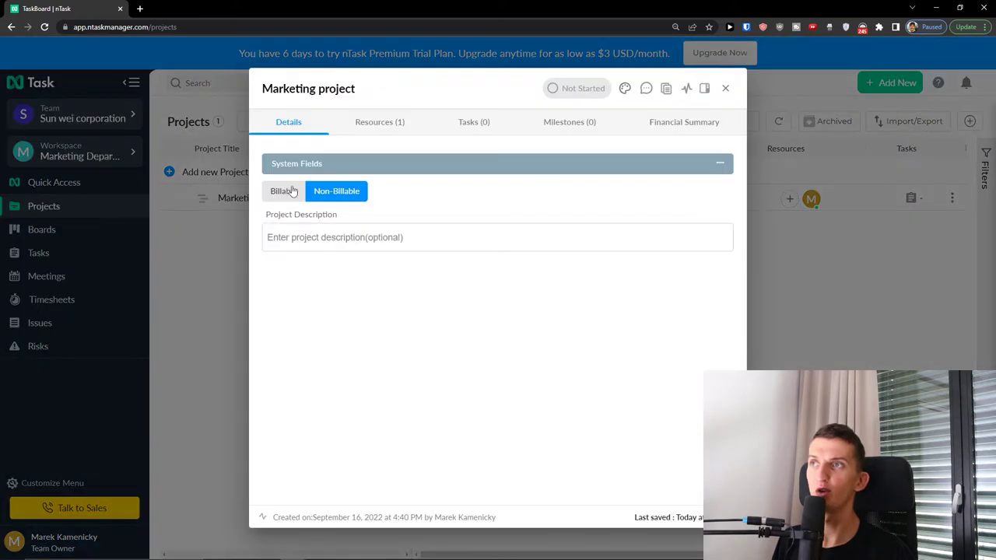
left_click(727, 89)
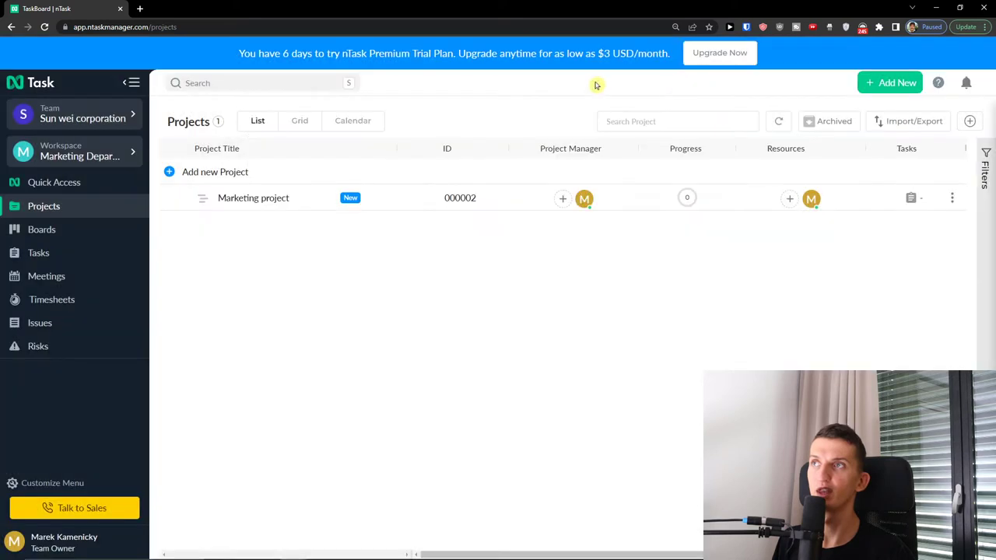
- Add a second project named "Youtube video" directly in the project list
left_click(202, 170)
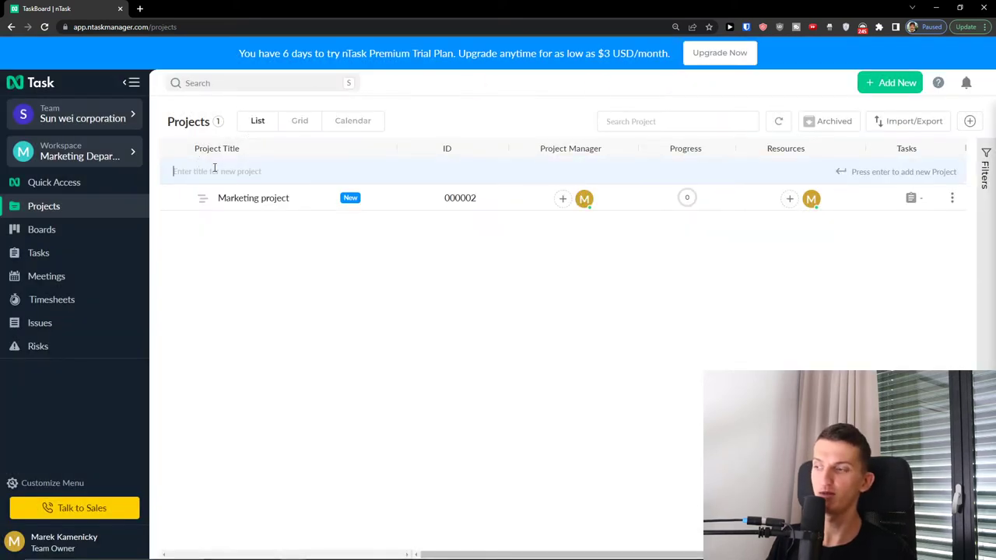
type("Yuo")
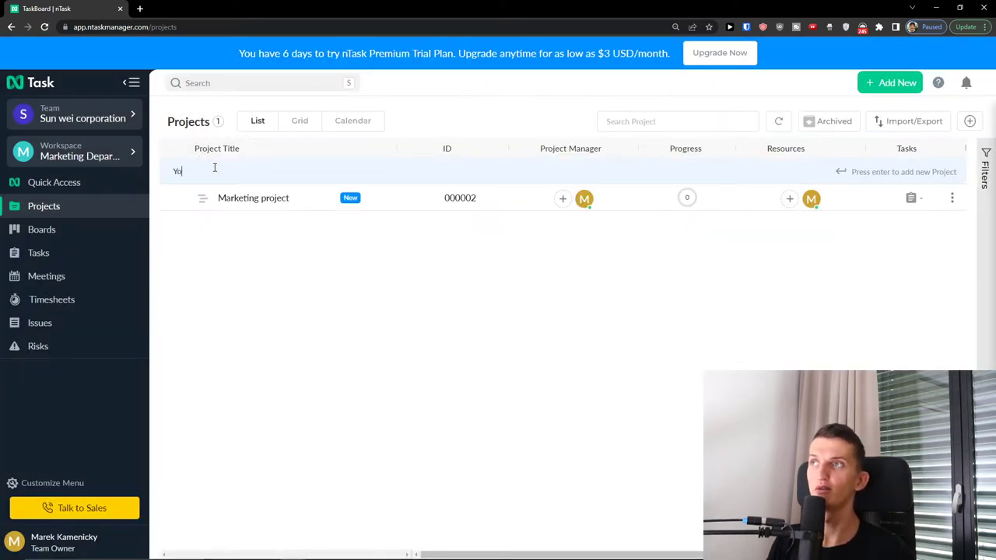
type("tube video")
key("Return")
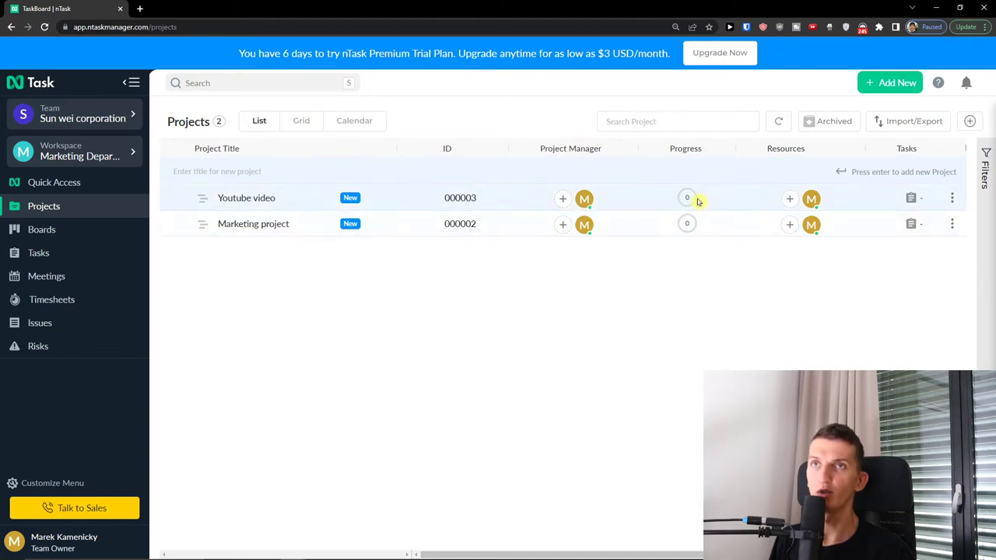
- Check the Youtube video project's resource choices, the remaining list columns, and the actions available for the project
left_click(789, 204)
left_click(747, 336)
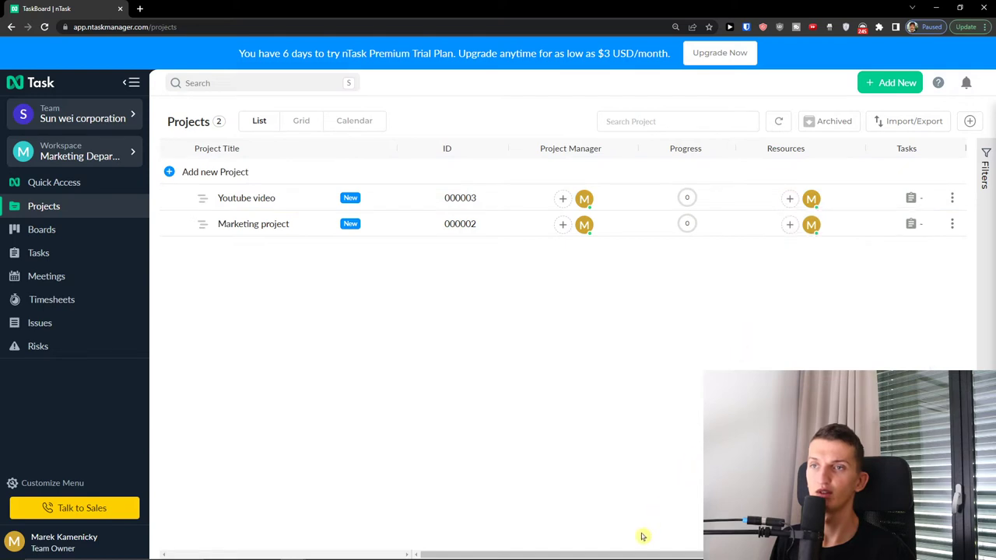
left_click_drag(651, 554, 841, 554)
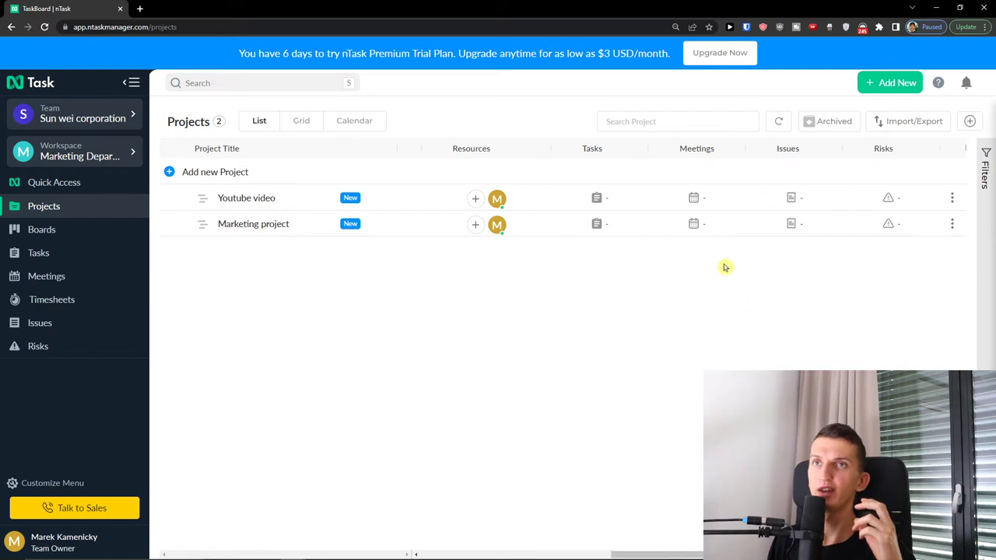
left_click(952, 199)
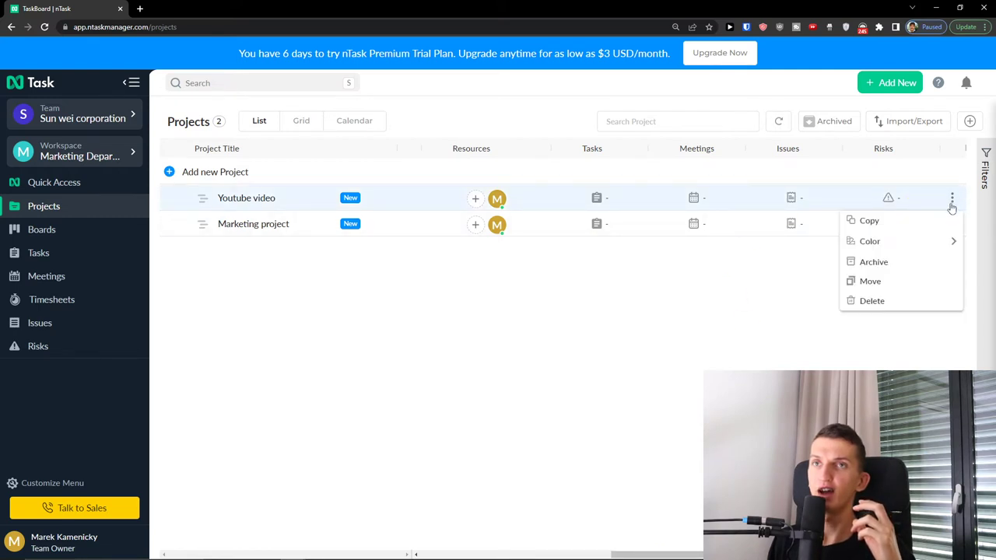
- Open the Youtube video project's details and make it billable with the Fixed fee billing method
left_click(598, 202)
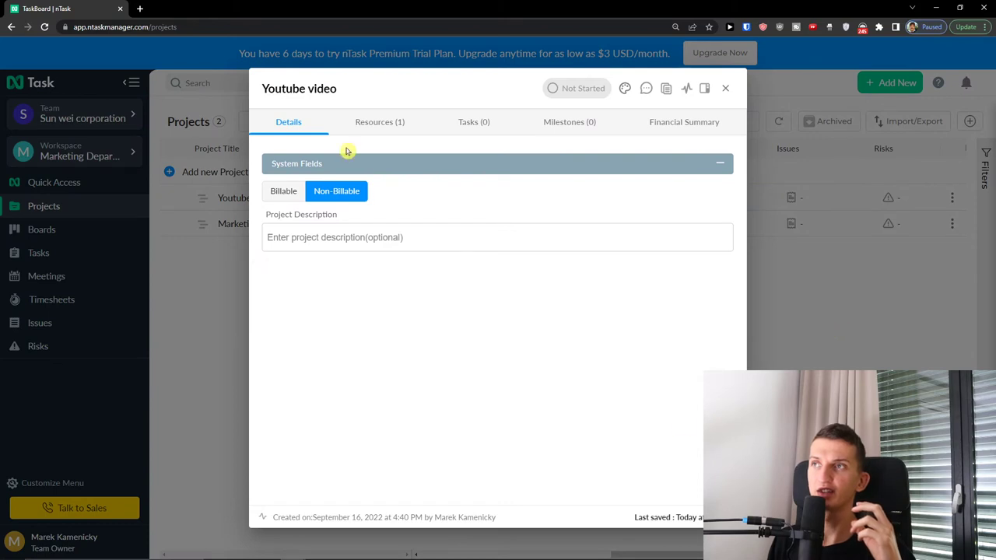
left_click(284, 191)
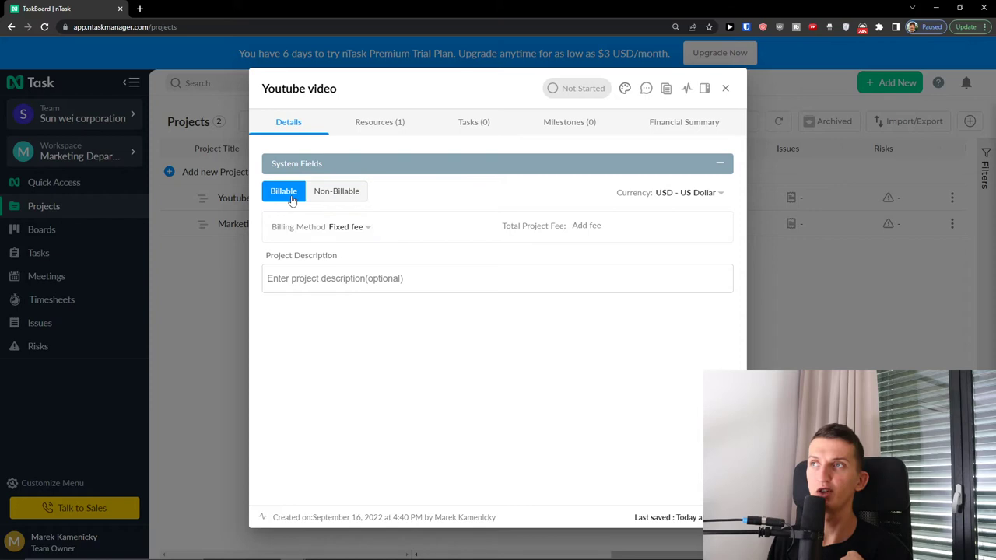
left_click(365, 229)
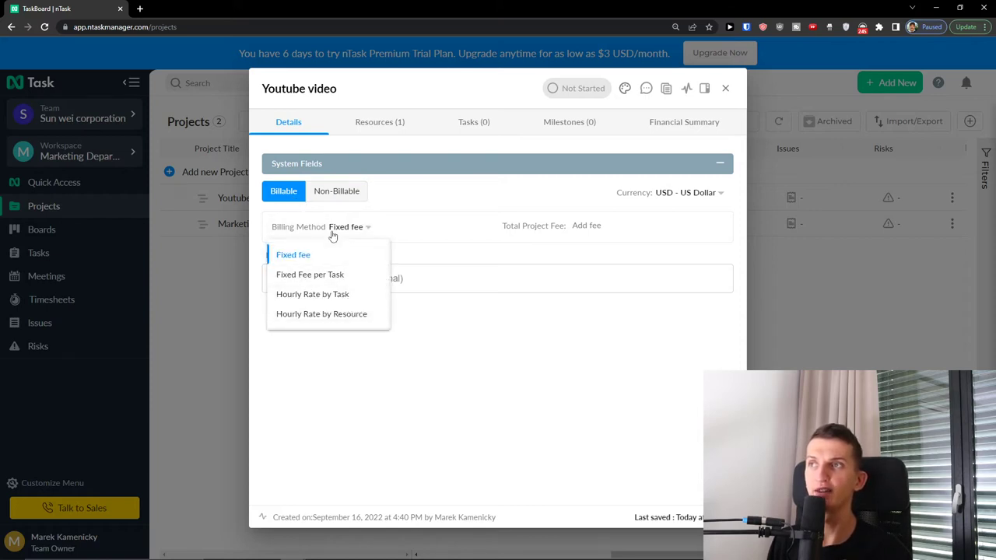
left_click(333, 194)
left_click(283, 191)
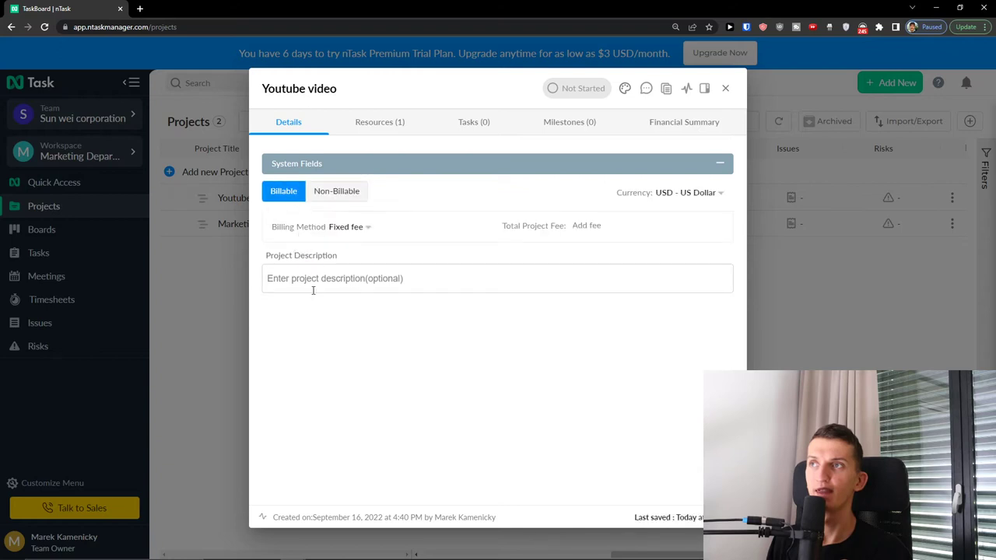
- Set the Youtube video project's total project fee to USD 811
left_click(568, 236)
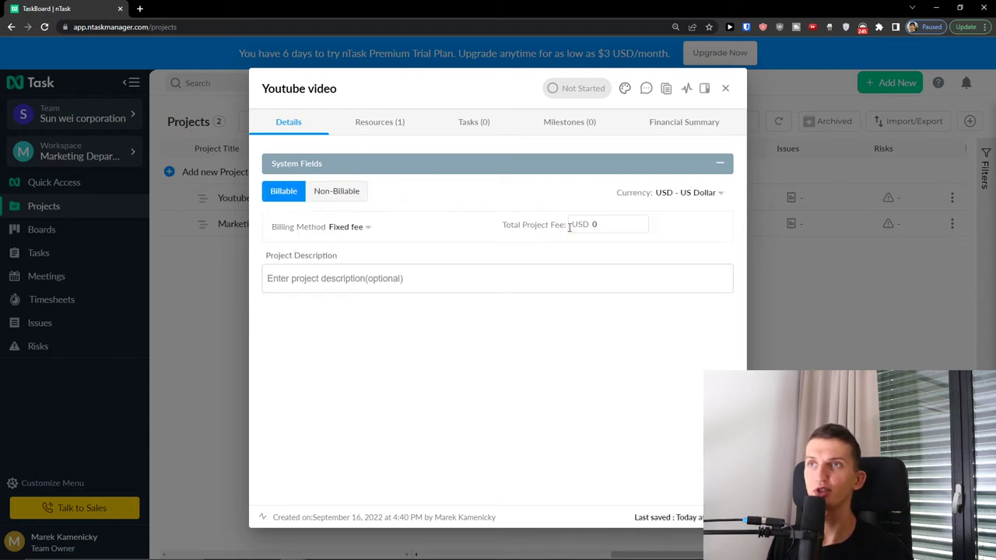
left_click(596, 224)
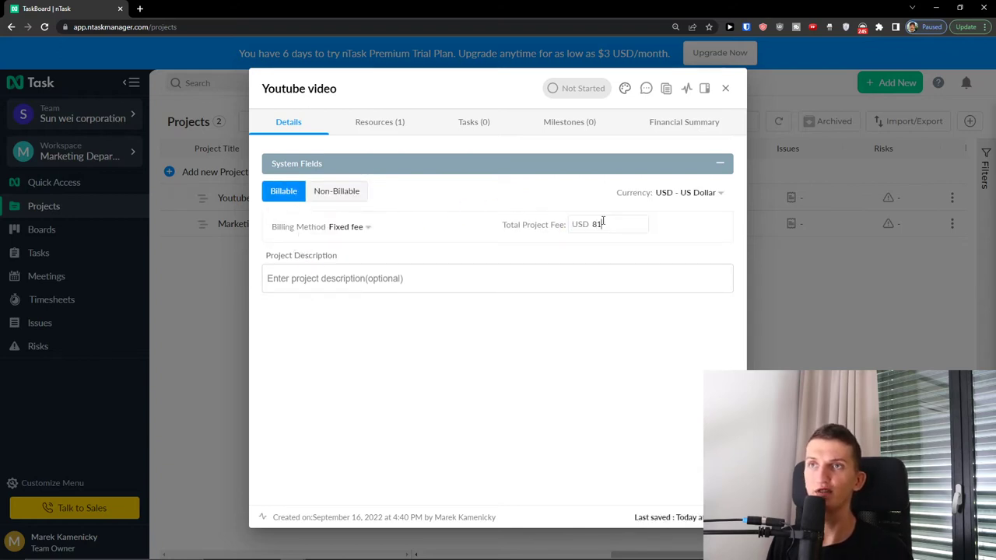
key("Return")
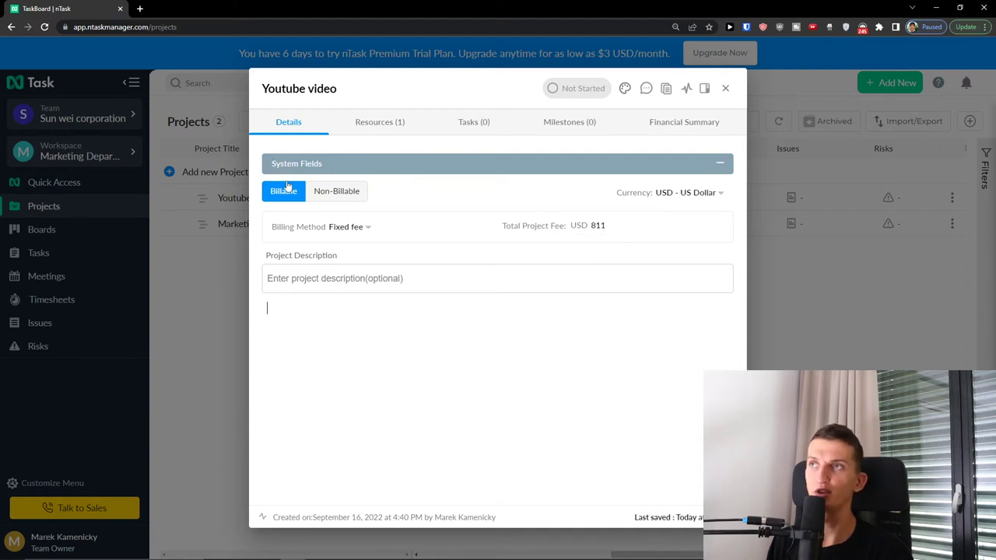
left_click(300, 173)
left_click(300, 171)
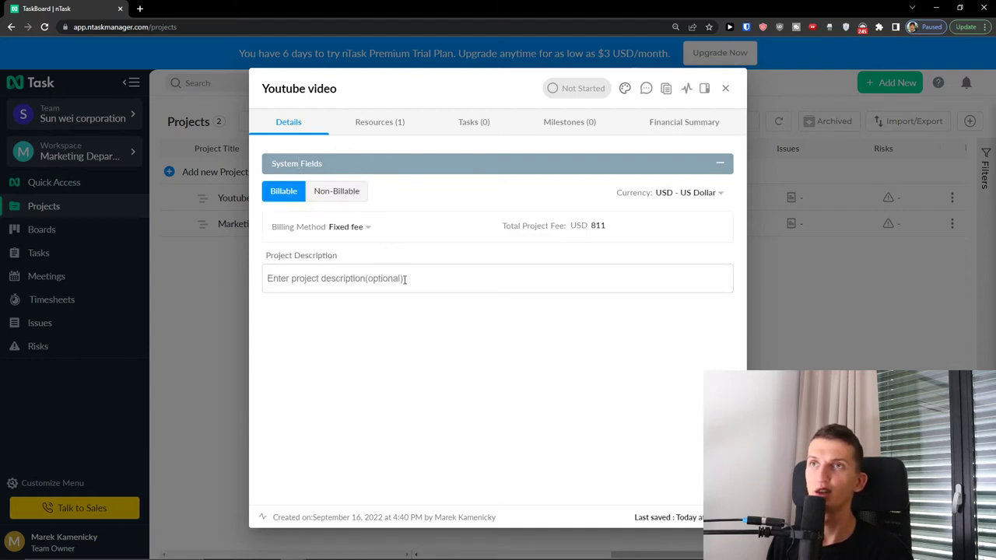
- Review the Youtube video project's resources, tasks, milestones, and financial summary
left_click(362, 127)
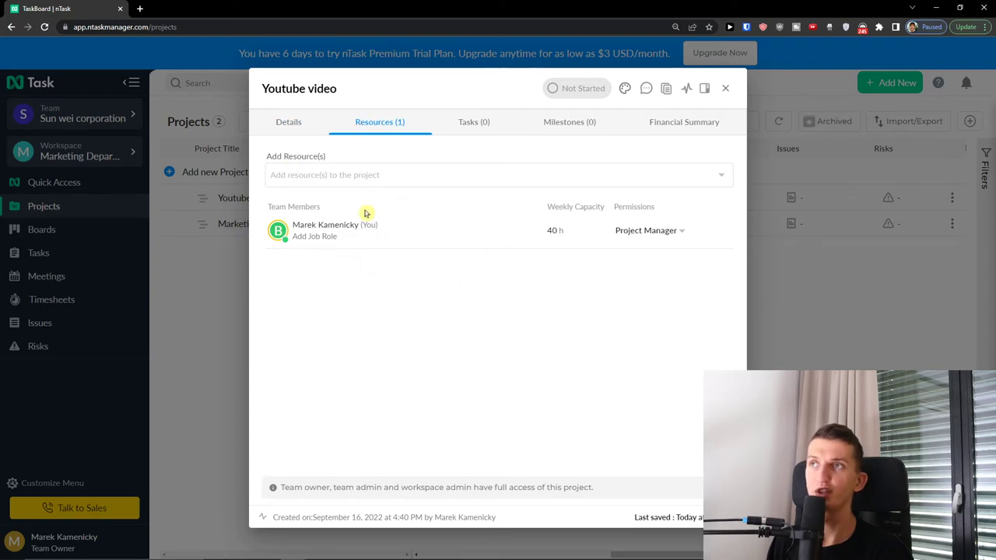
left_click(454, 126)
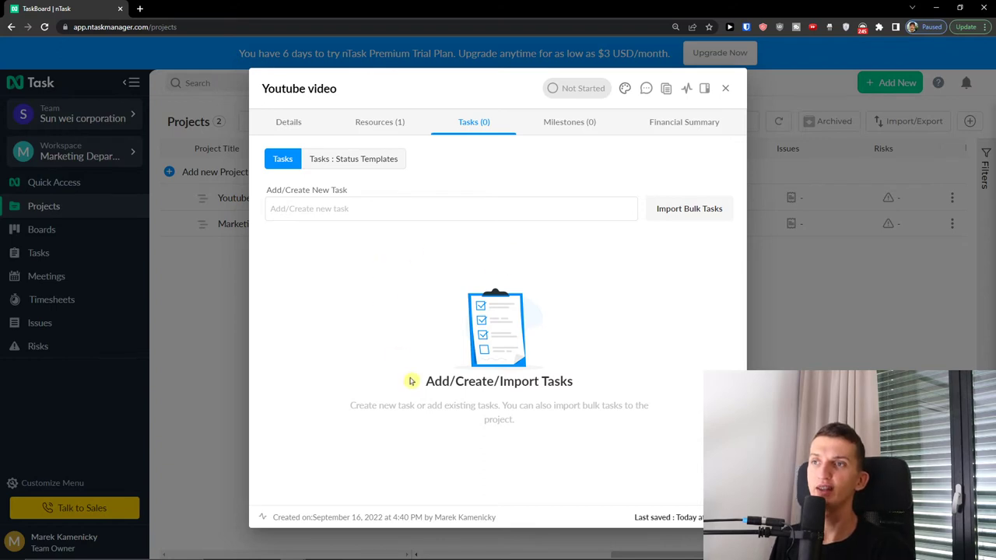
left_click(370, 211)
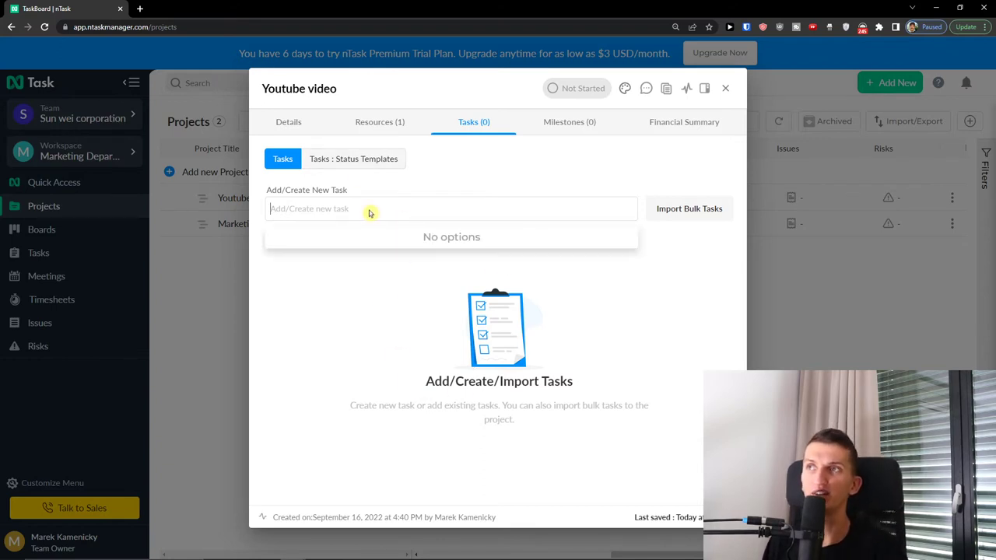
left_click(322, 296)
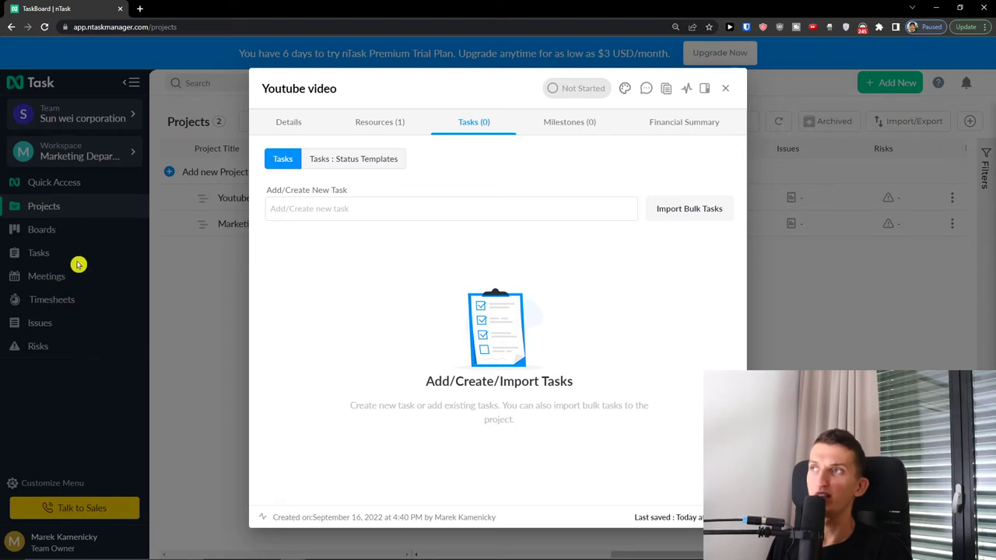
left_click(558, 132)
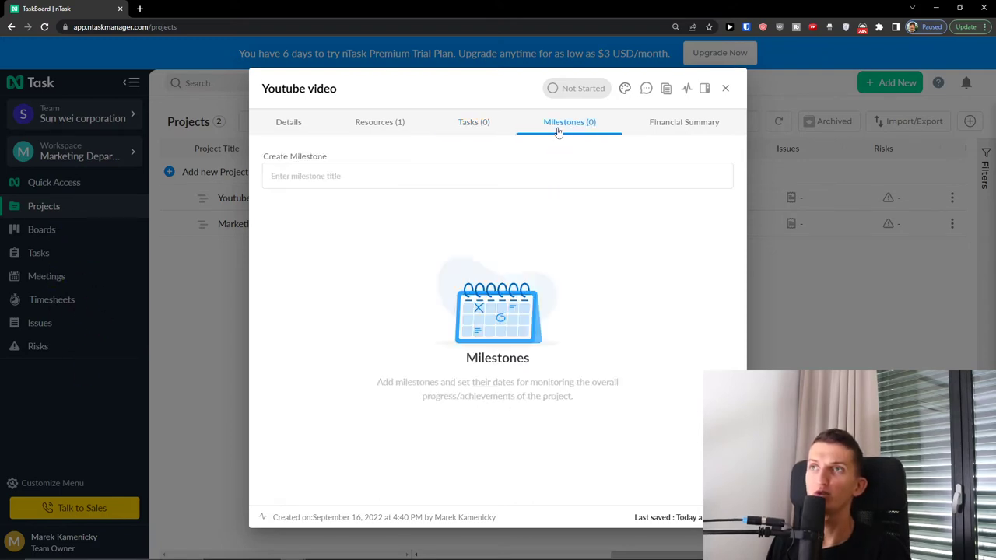
left_click(661, 130)
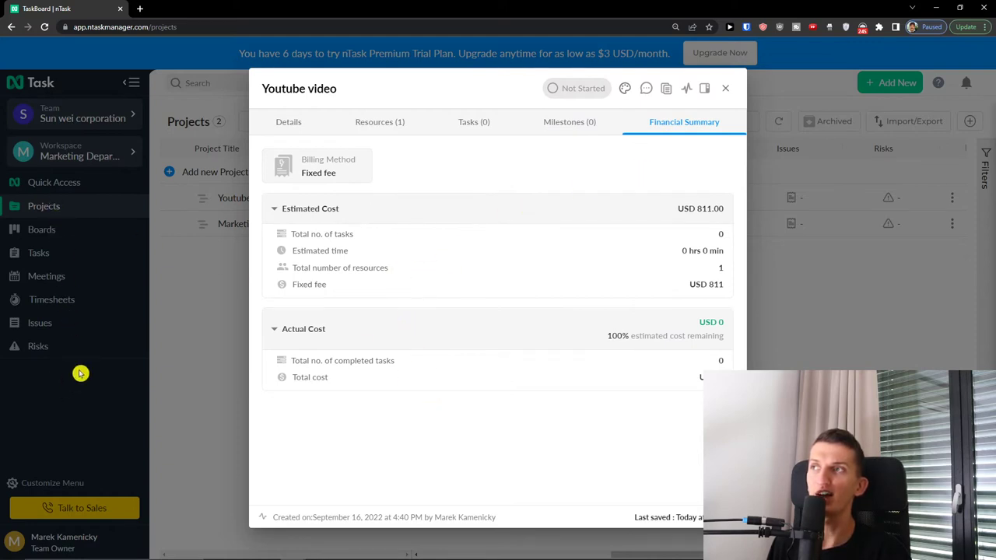
- Give the Youtube video project a yellow color and return to its details
left_click(626, 90)
left_click(590, 118)
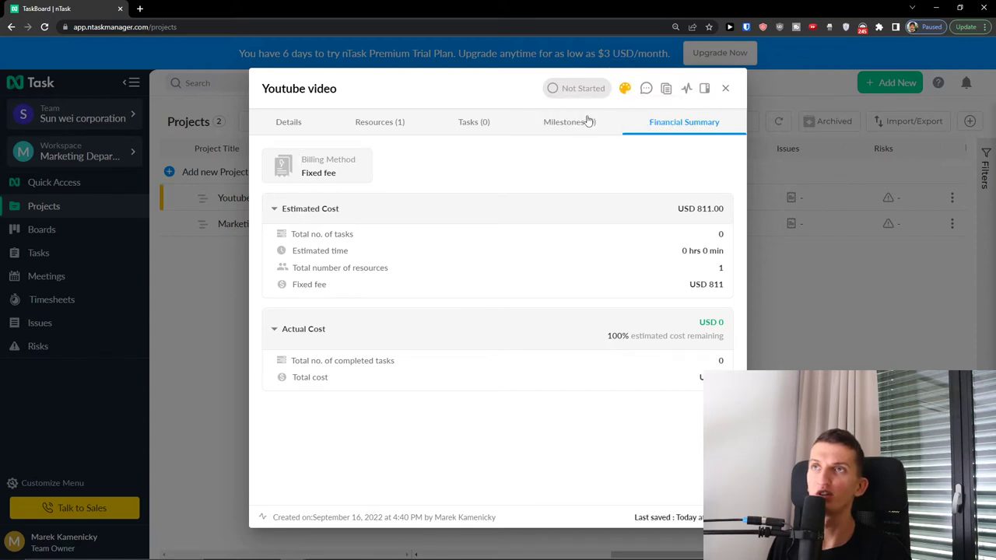
left_click(588, 121)
left_click(283, 130)
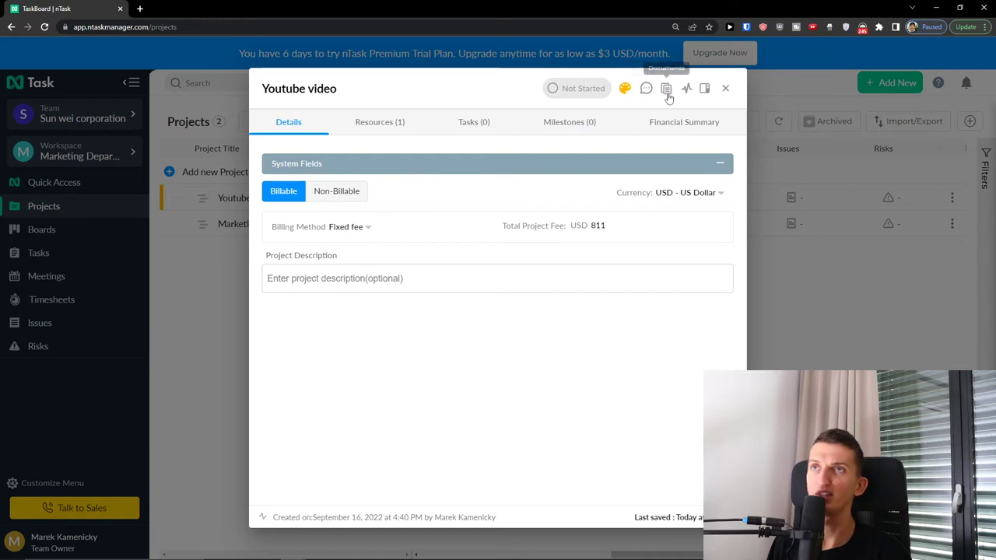
- Close the Youtube video project's details and view the projects as a grid, a calendar, and a list with its further columns
left_click(724, 90)
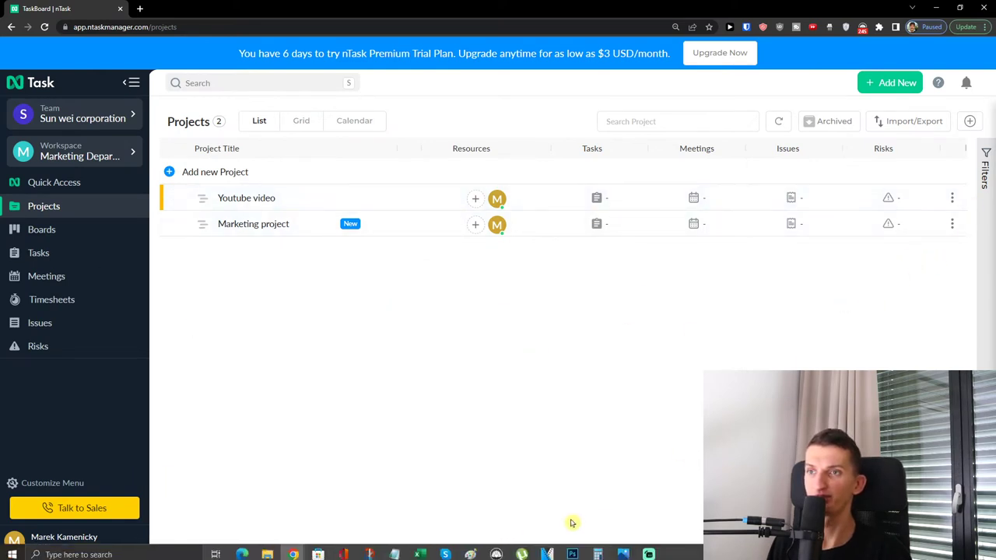
mouse_move(688, 557)
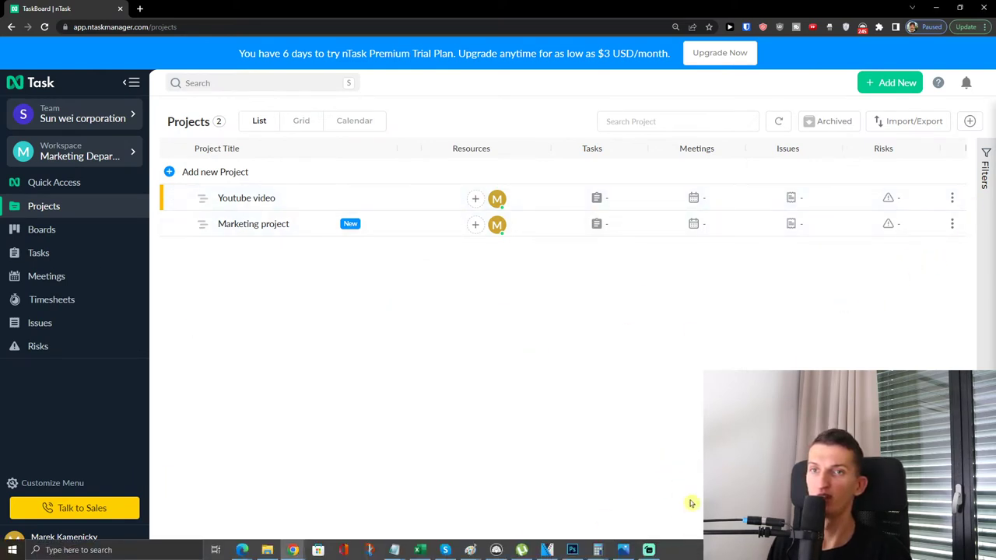
mouse_move(658, 554)
left_mouse_down()
mouse_move(475, 554)
mouse_move(657, 554)
left_mouse_up()
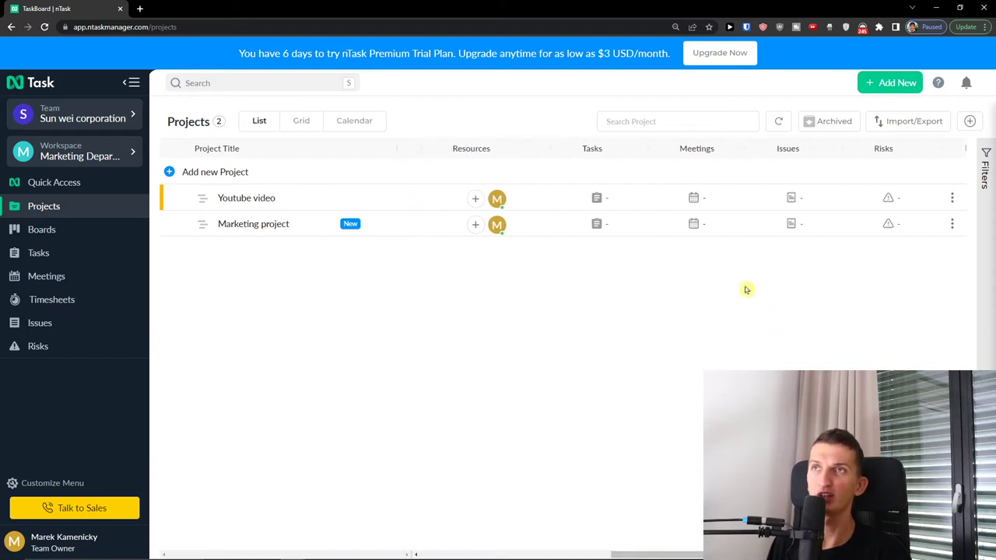
left_click(298, 126)
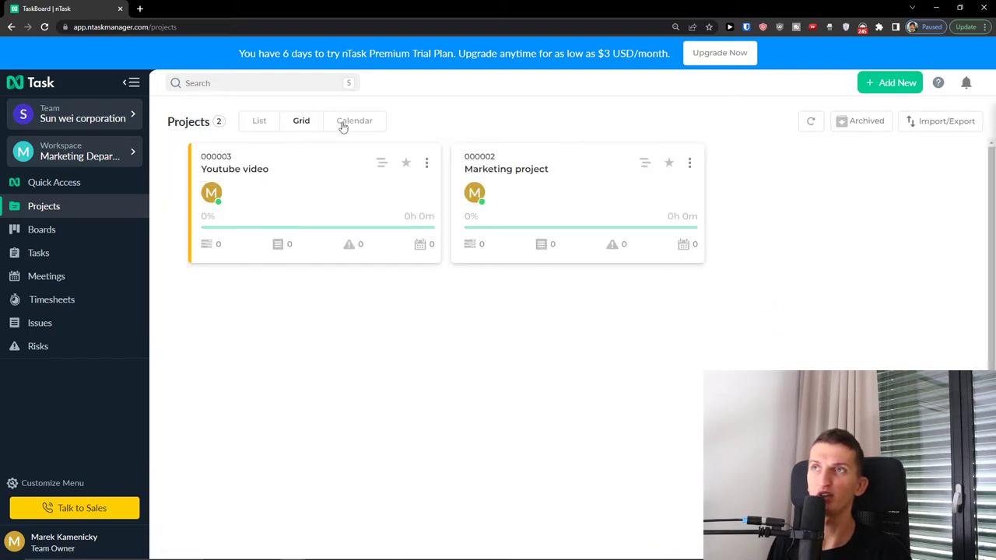
left_click(342, 127)
left_click(292, 123)
left_click(269, 126)
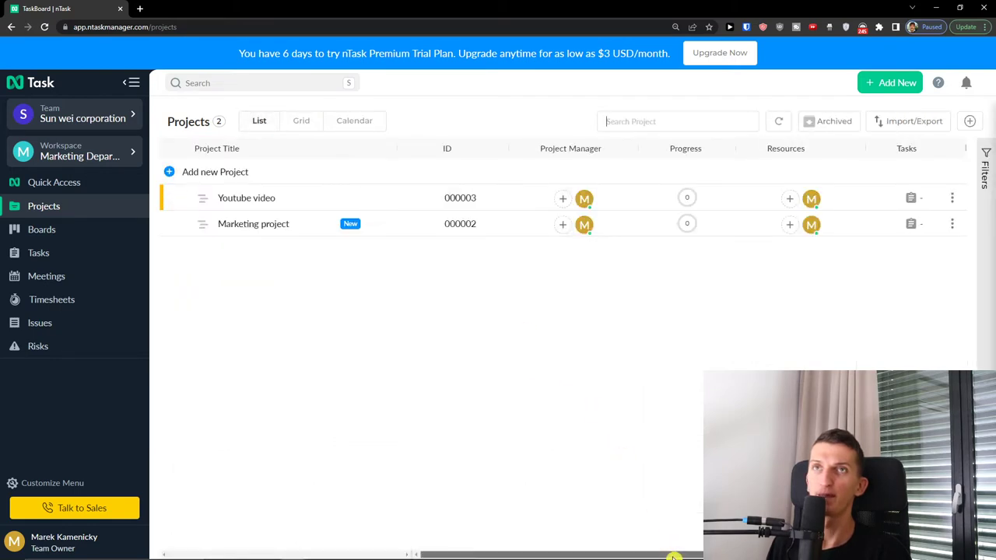
left_click_drag(661, 553, 786, 554)
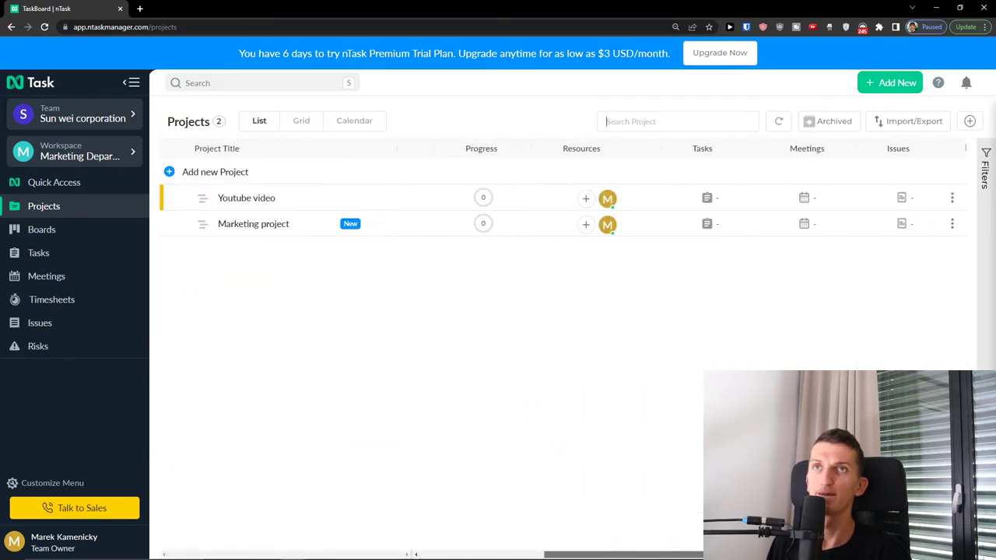
- Create a new board titled "Youtube Business video"
left_click(118, 234)
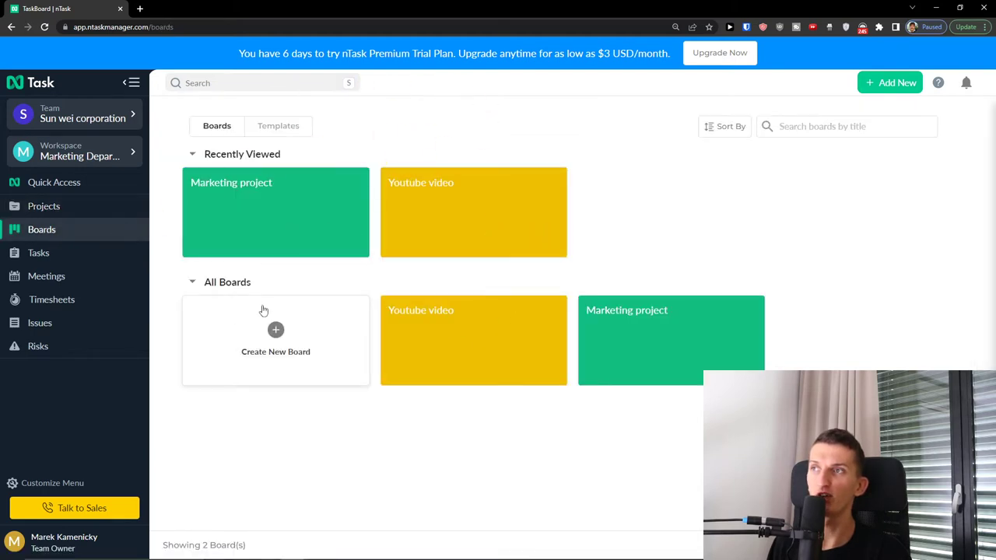
left_click(296, 339)
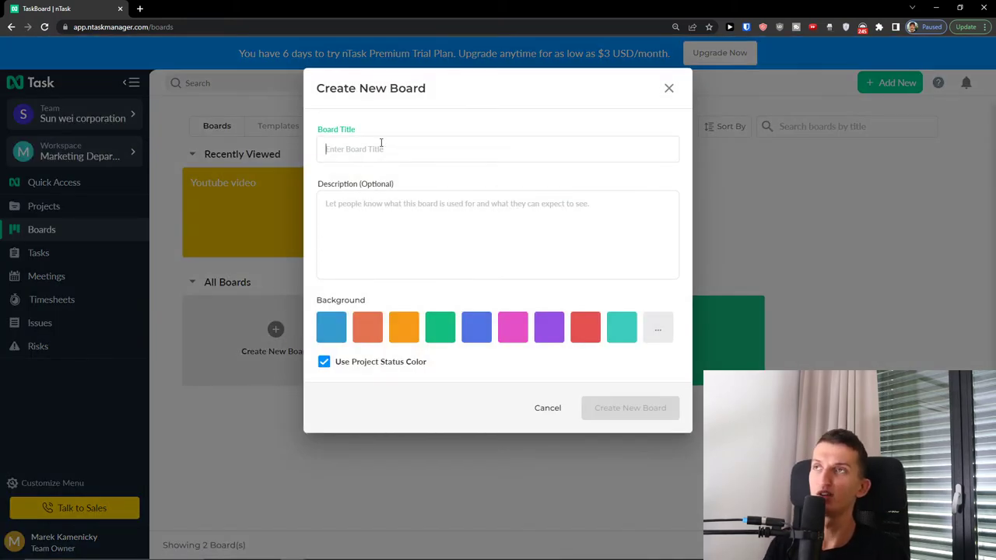
type("Youtube Business video")
left_click(628, 415)
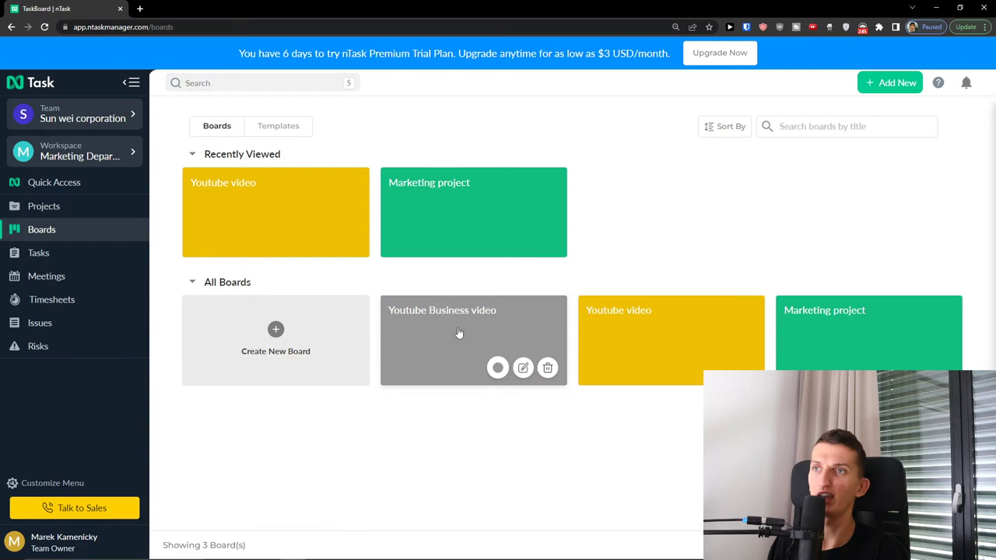
- Open the Youtube Business video board, check for it among the projects, and return to the boards overview
left_click(496, 323)
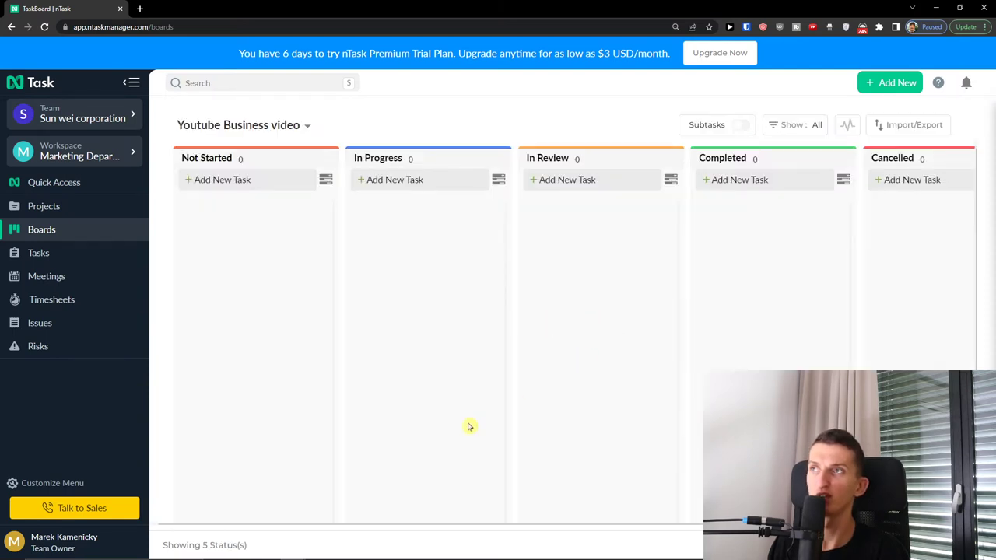
left_click(52, 206)
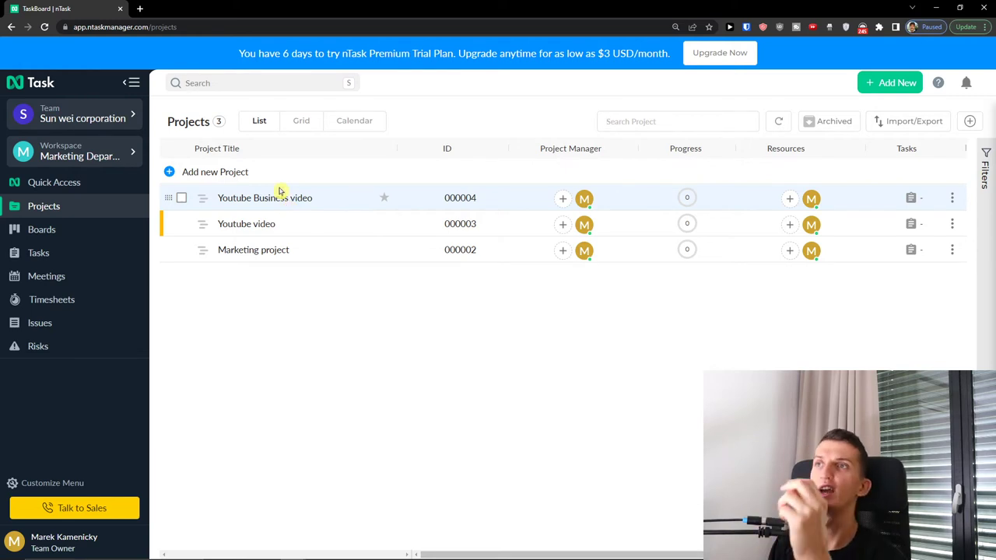
left_click(46, 230)
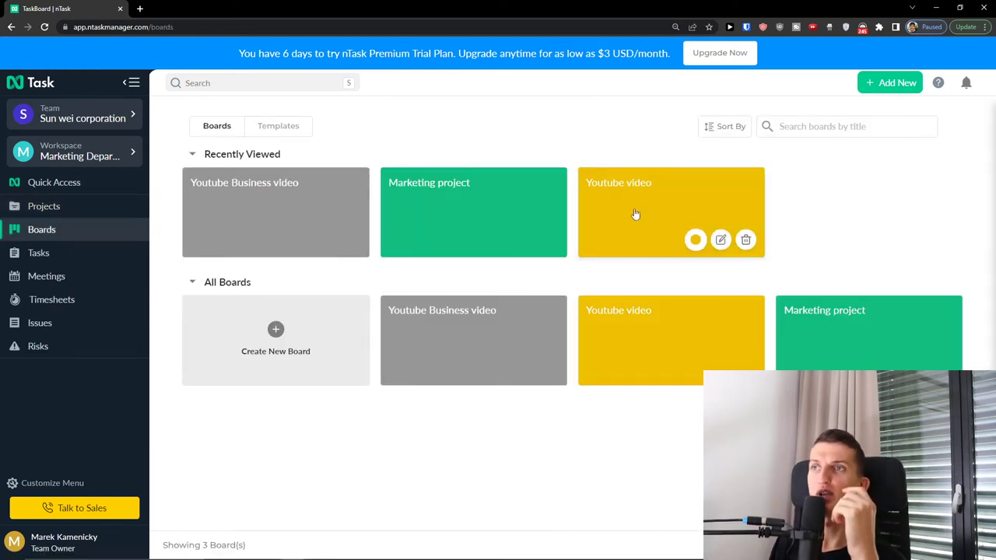
- Open the Youtube video board and add the task "Create youtube description" under Not Started
left_click(704, 326)
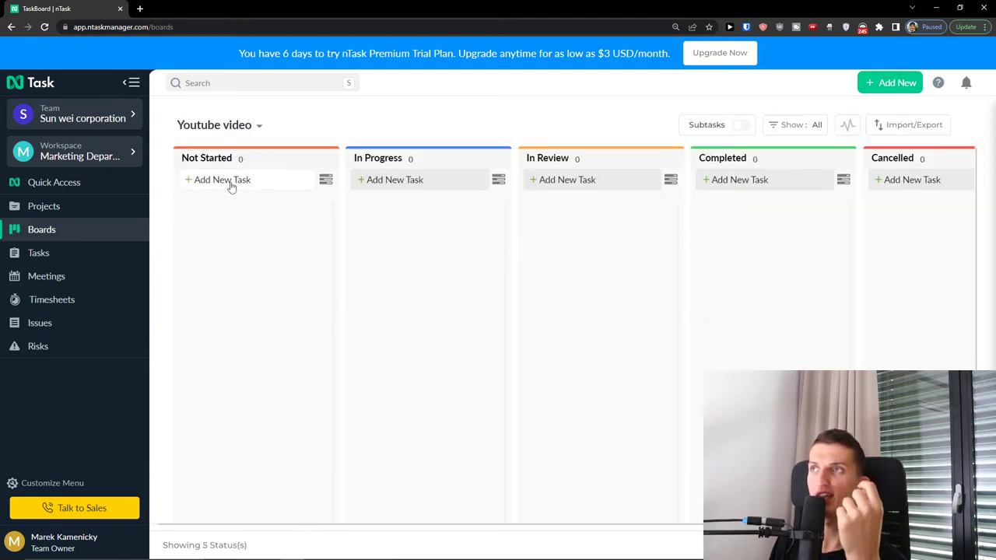
left_click(265, 175)
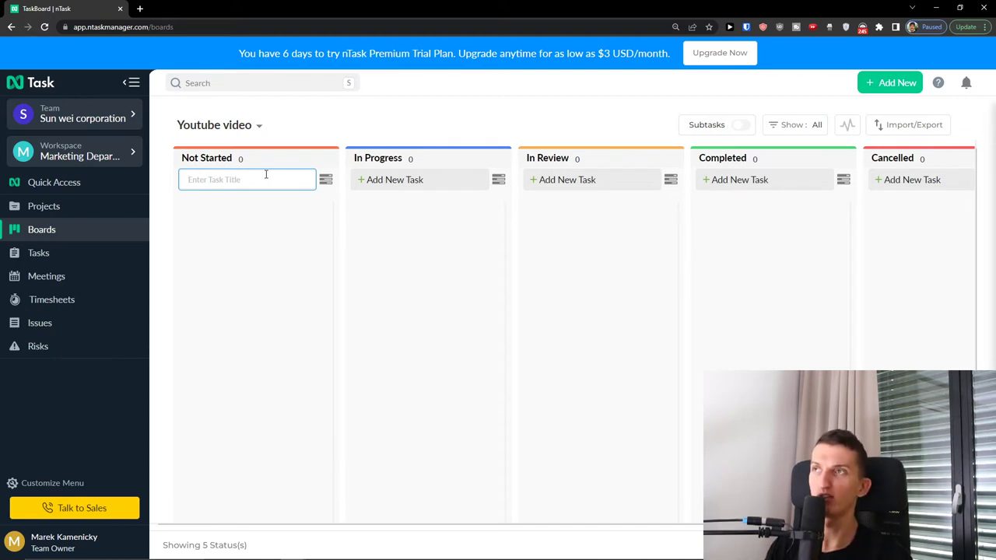
type("Create youtube description")
key("Return")
- Add the task "Start recording video" under In Progress on the Youtube video board
left_click(395, 179)
type("Start recor")
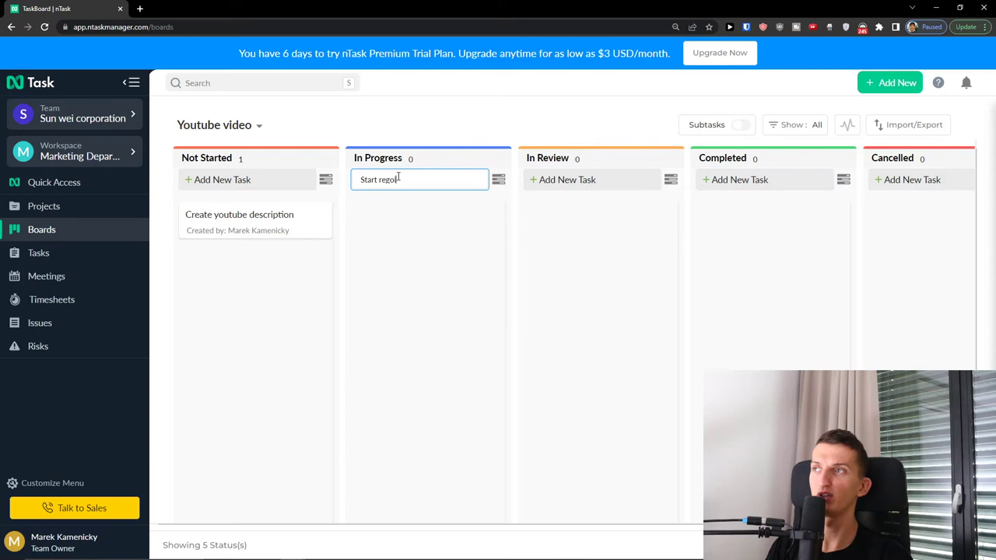
type("ding video")
key("Return")
- Look over the Start recording video task's details, close them, and turn on the display of subtasks on the board
left_click(396, 224)
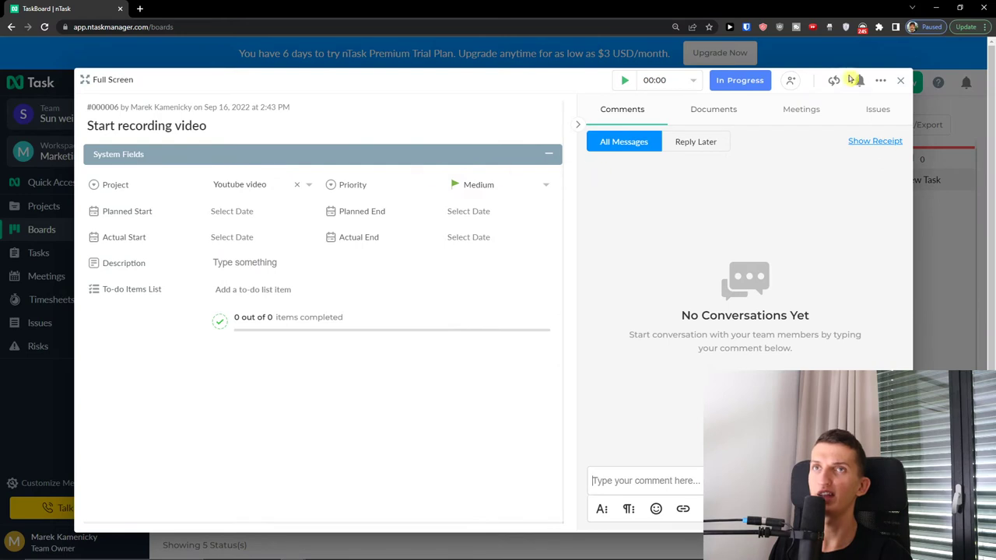
left_click(901, 82)
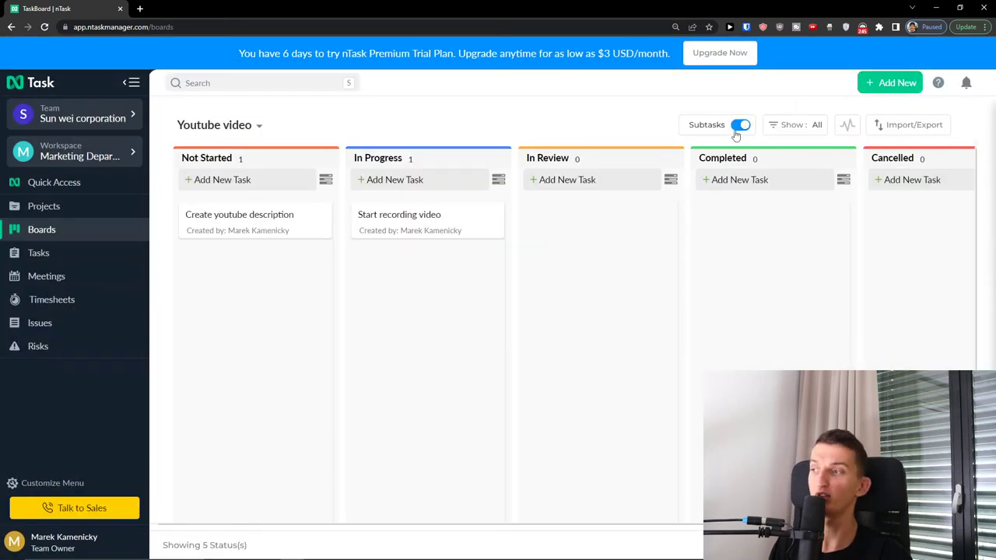
key("ctrl+plus")
key("ctrl+plus")
key("ctrl+plus")
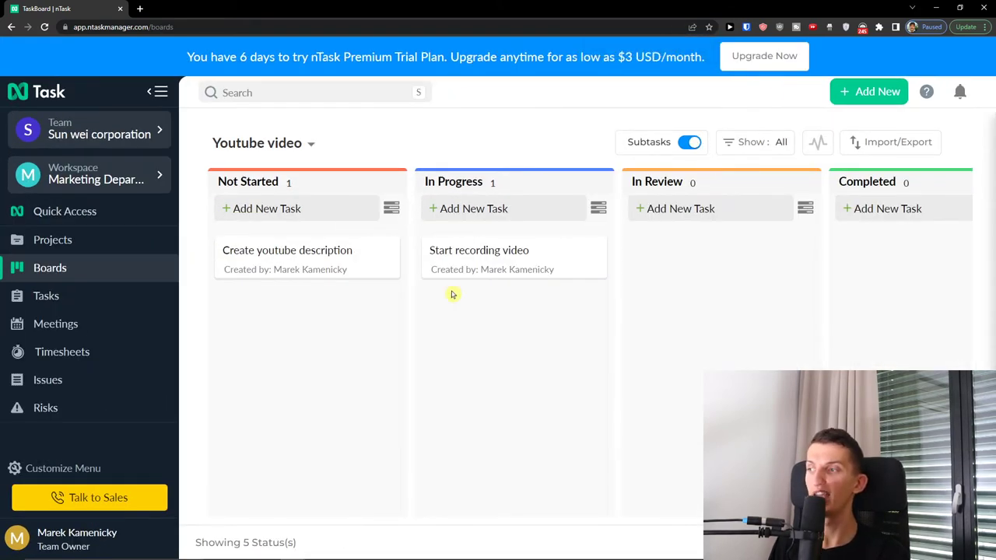
- Set the Start recording video task's planned start and actual start to September 16, 2022
left_click(498, 254)
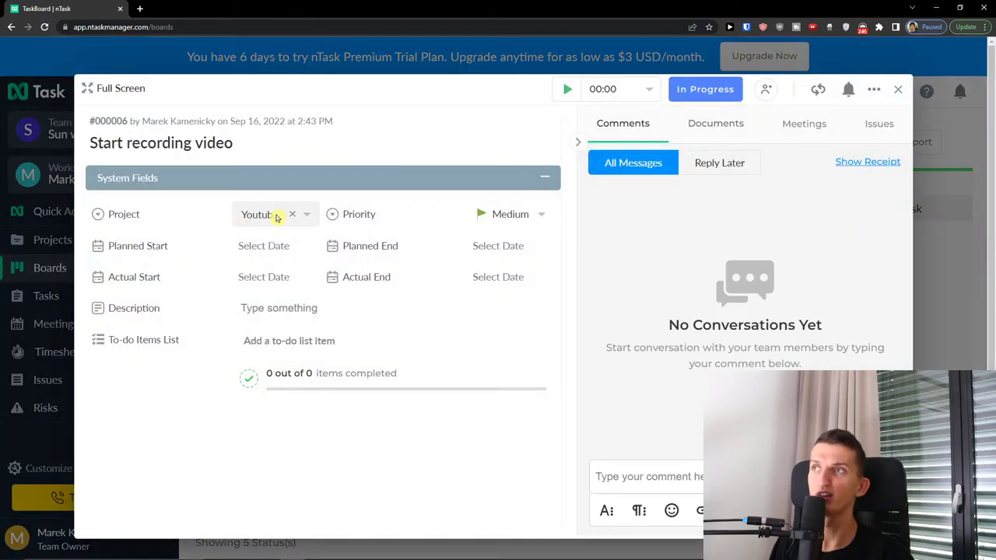
left_click(264, 247)
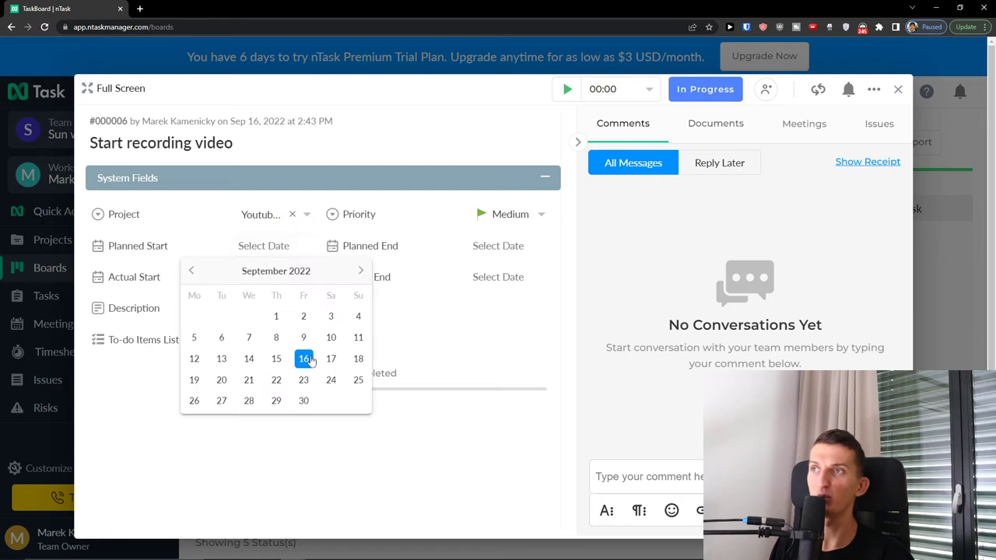
left_click(303, 358)
left_click(278, 279)
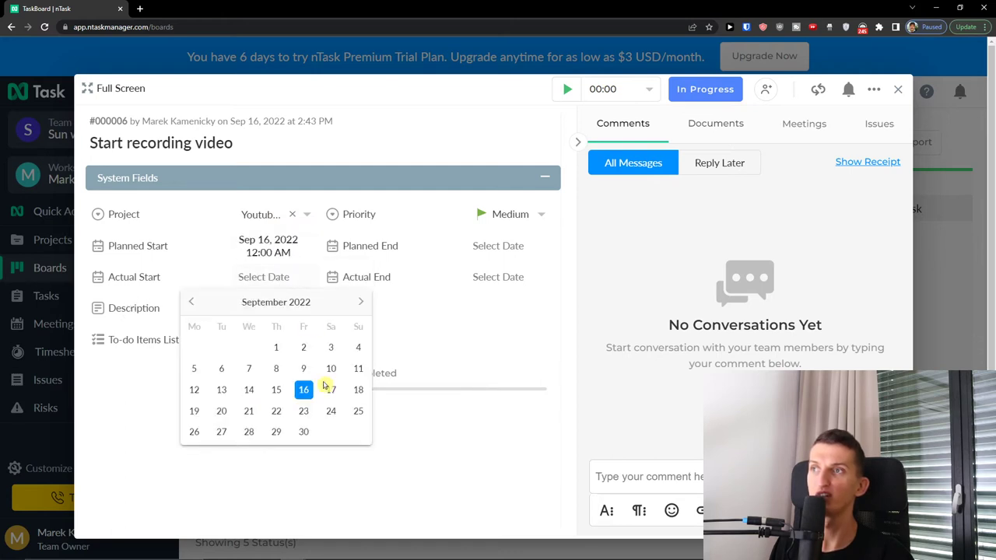
left_click(304, 389)
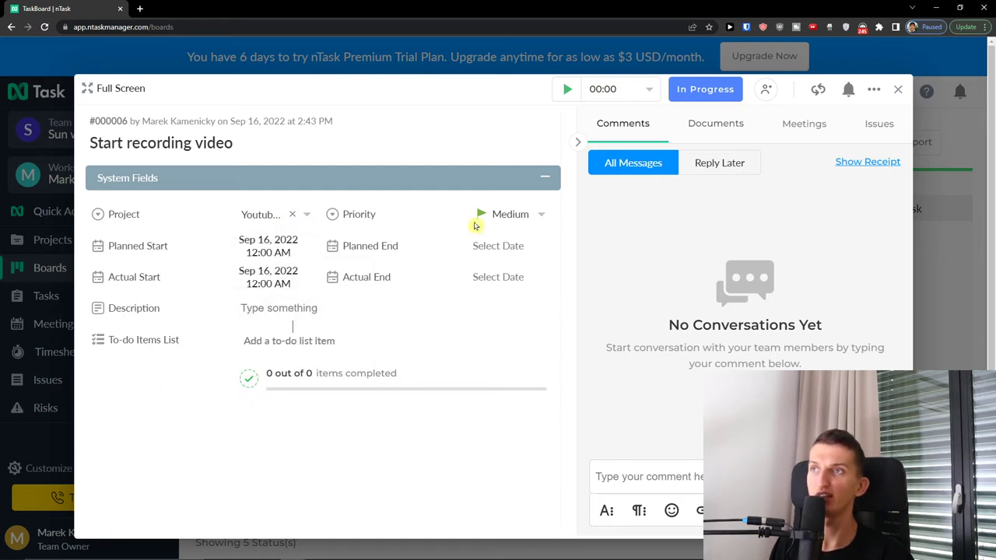
- Set the Start recording video task's planned end to September 18, 2022 and its actual end to September 25, 2022
left_click(498, 246)
left_click(542, 359)
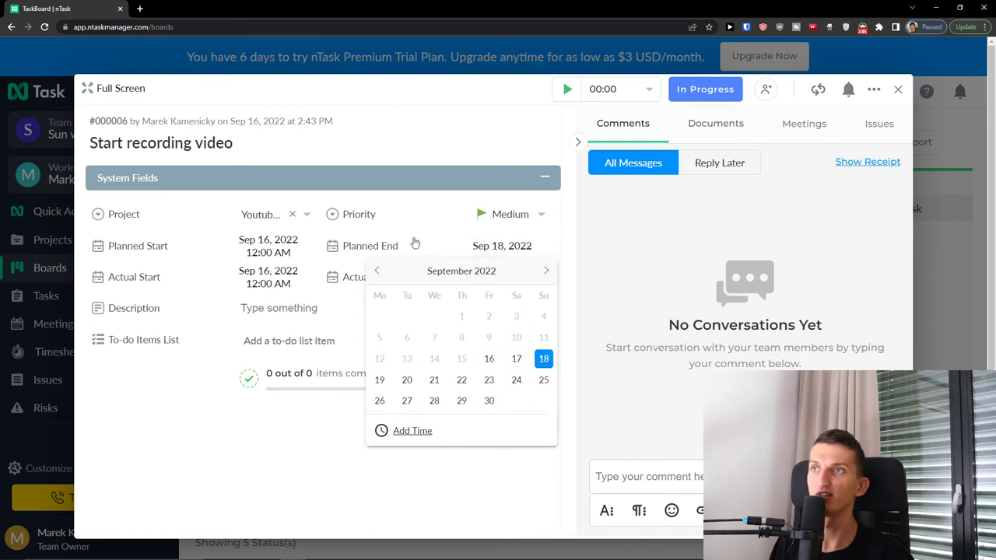
left_click(504, 280)
left_click(542, 411)
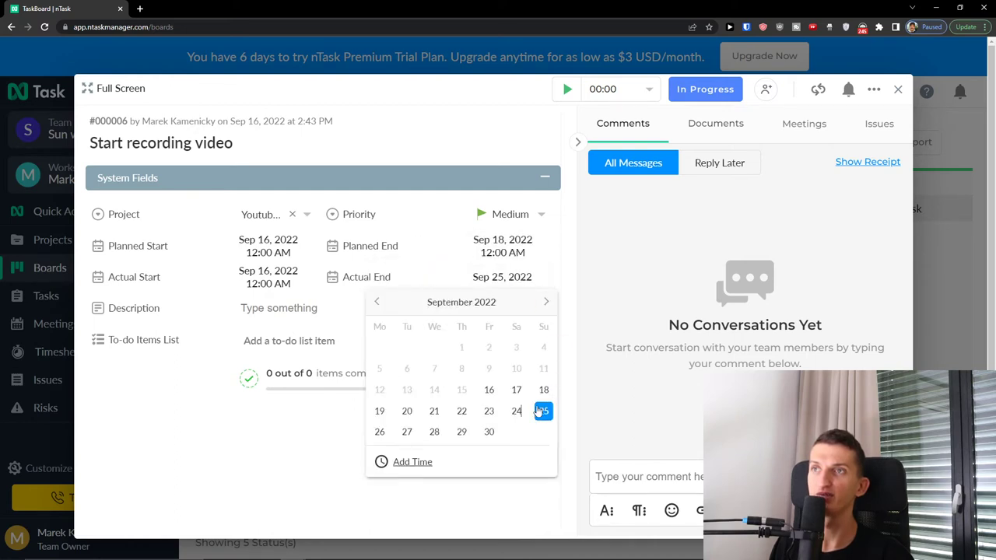
left_click(289, 424)
- Look at the task's priority options and add the to-do item "Prepare a text"
left_click(506, 223)
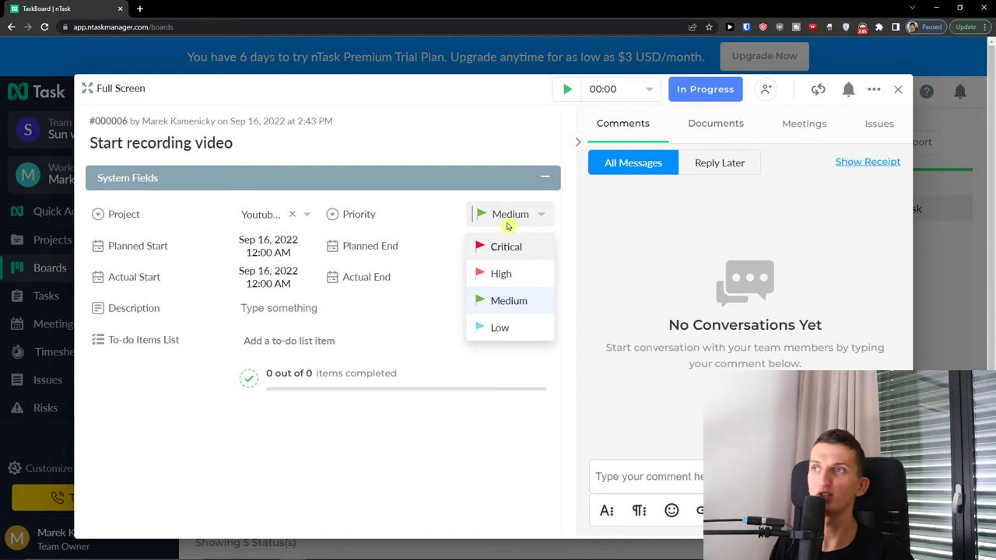
left_click(507, 224)
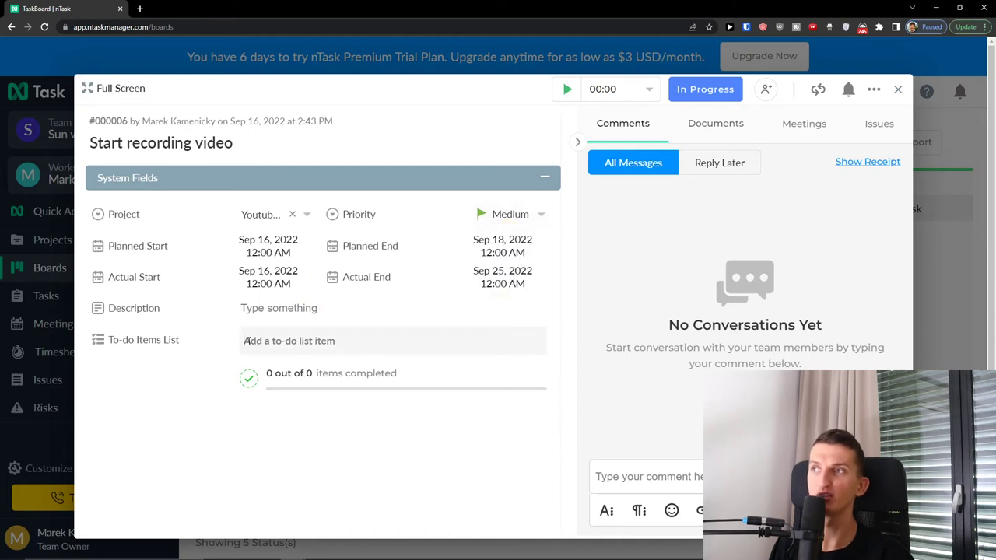
left_click(259, 343)
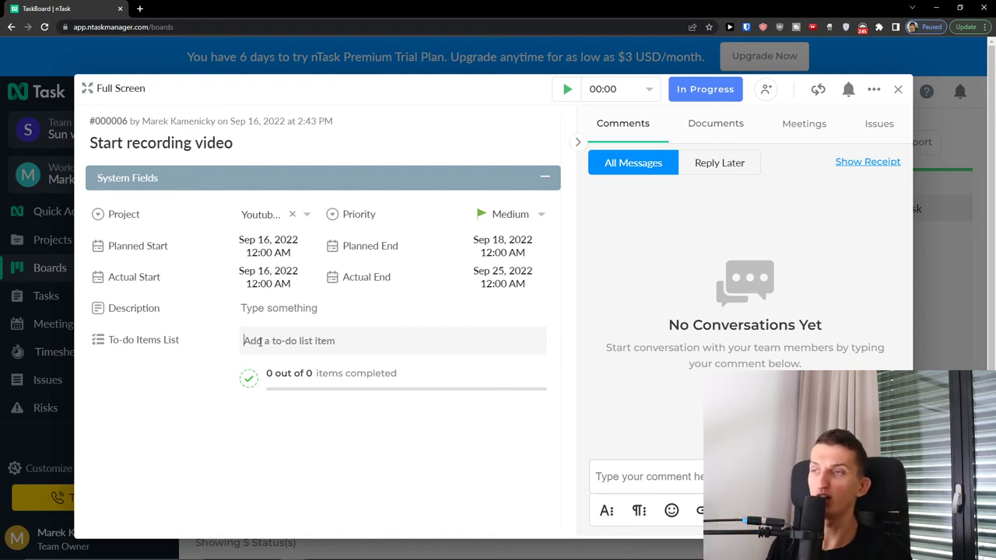
type("Prepare a text")
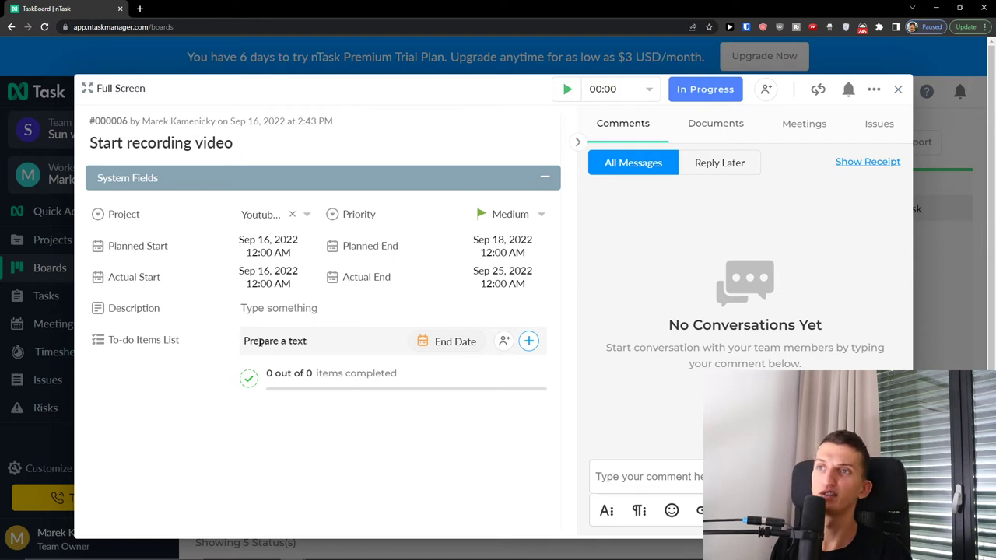
key("Return")
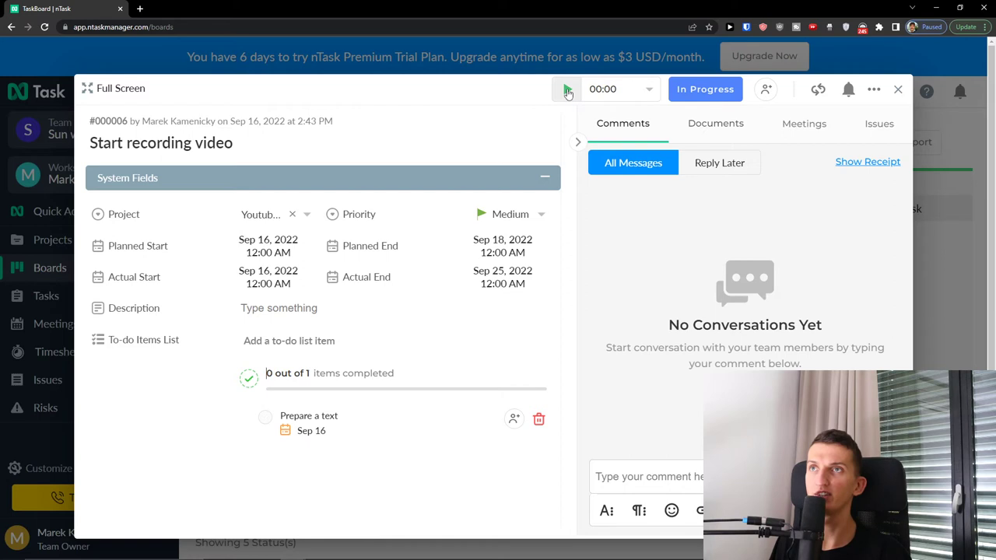
- Start the timer on the Start recording video task and check its time log
left_click(569, 92)
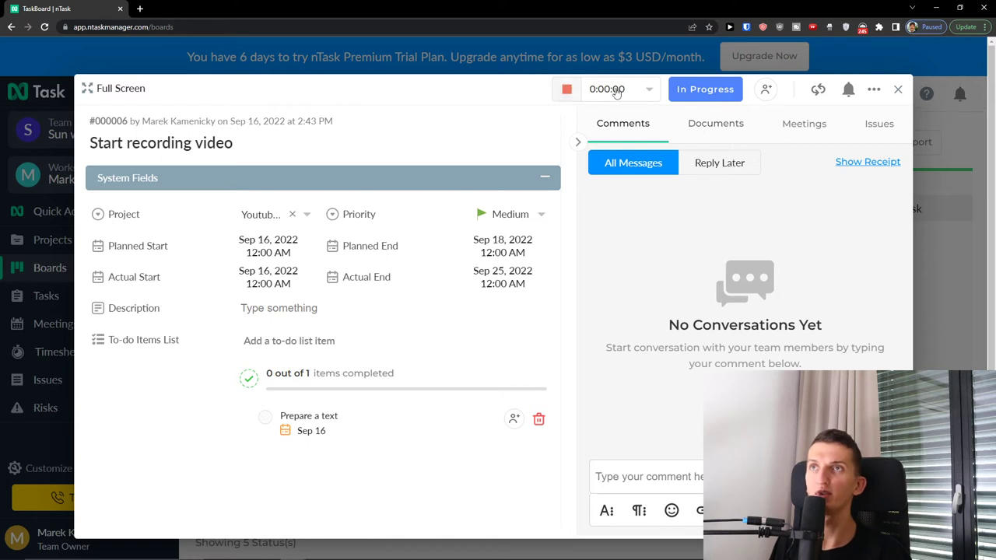
left_click(650, 89)
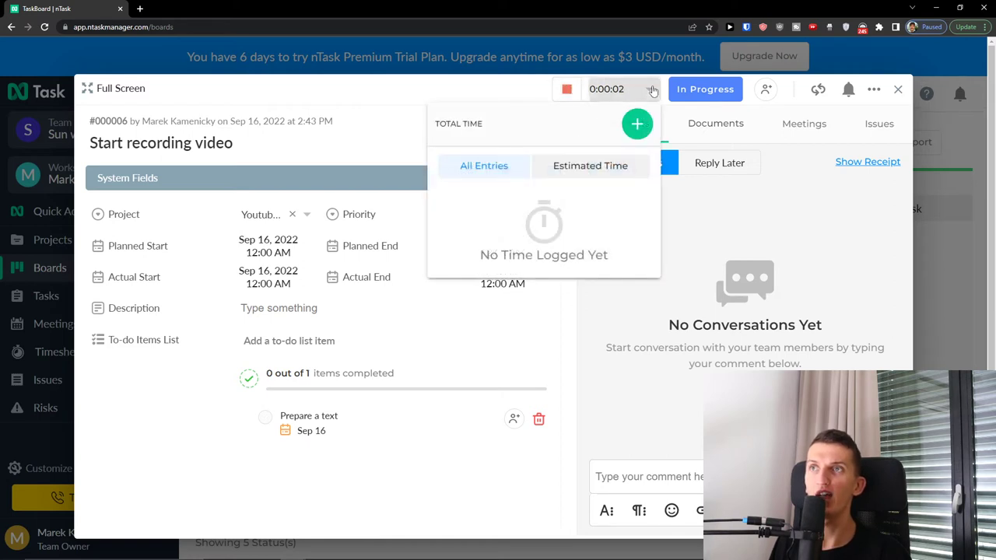
left_click(480, 98)
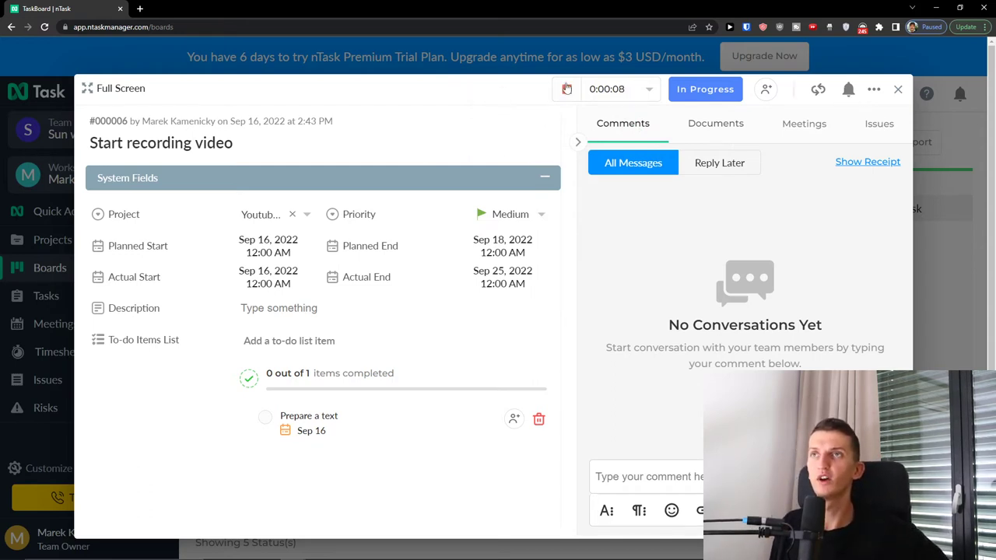
- Log a manual time entry of 1 hour on the Start recording video task
left_click(645, 88)
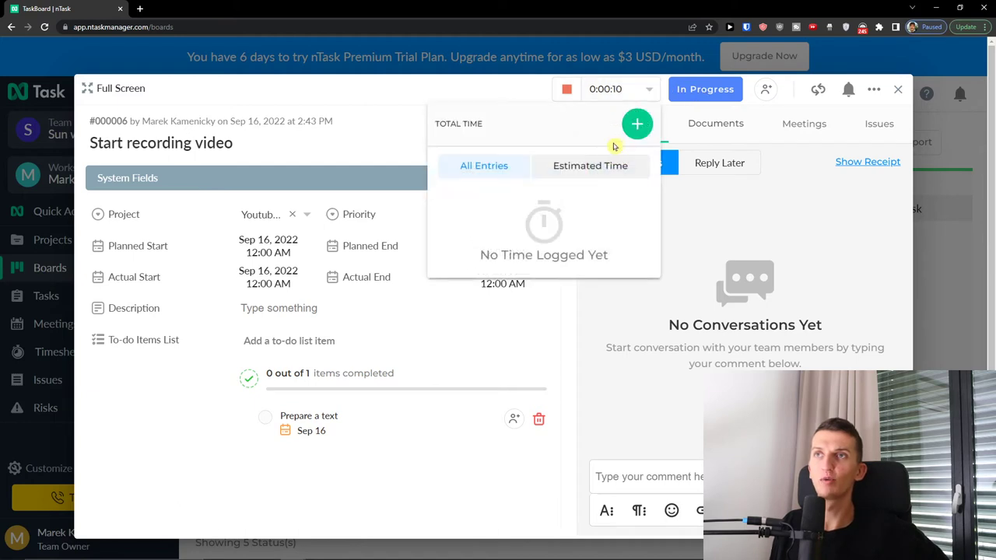
left_click(558, 166)
left_click(495, 166)
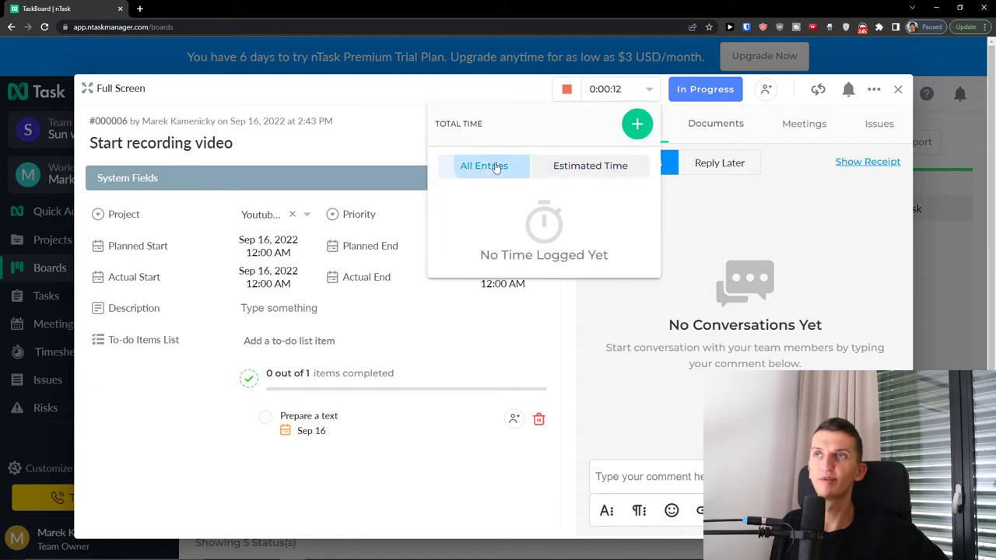
left_click(642, 128)
left_click(464, 193)
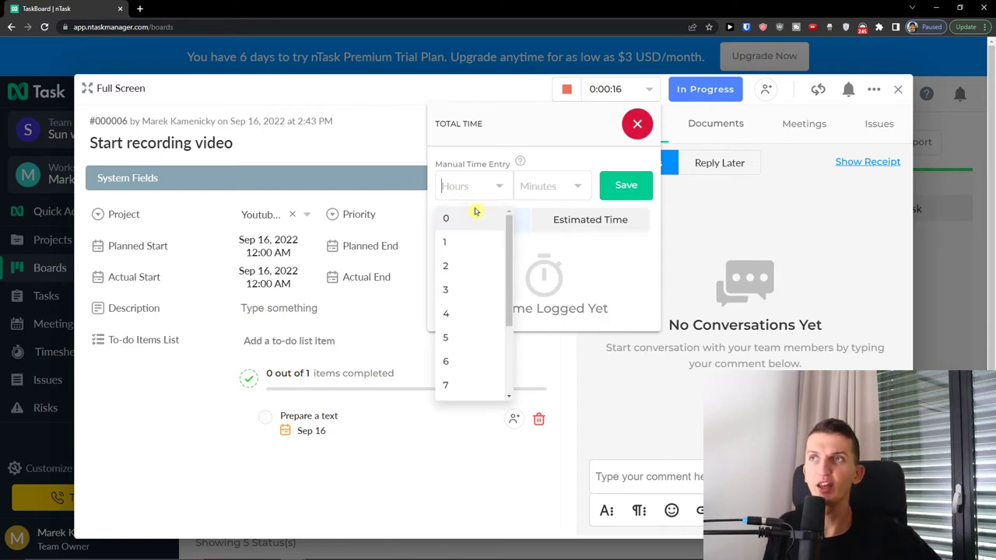
left_click(455, 243)
left_click(626, 185)
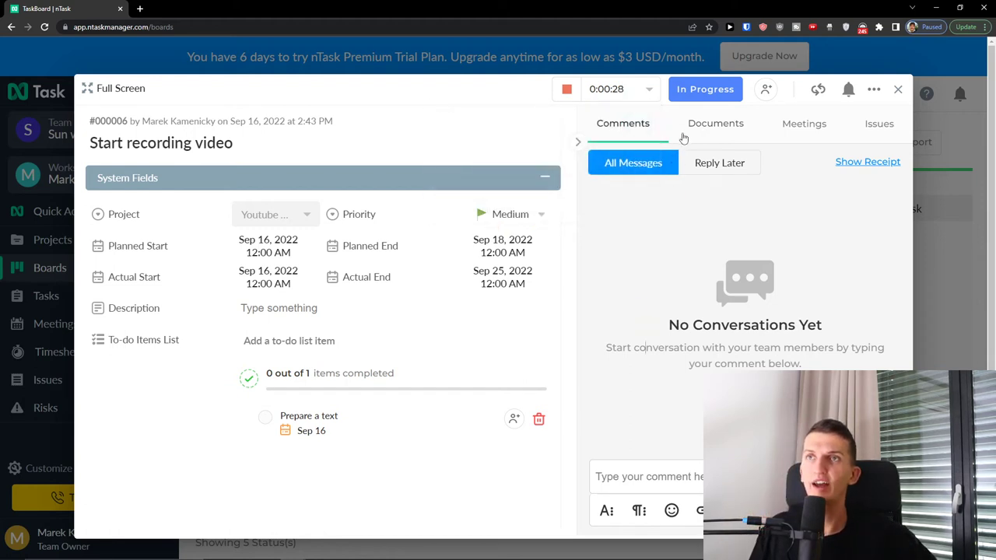
- Look through the Start recording video task's documents, meetings, issues and comments, and check its time log
left_click(715, 124)
left_click(803, 134)
left_click(871, 127)
left_click(617, 126)
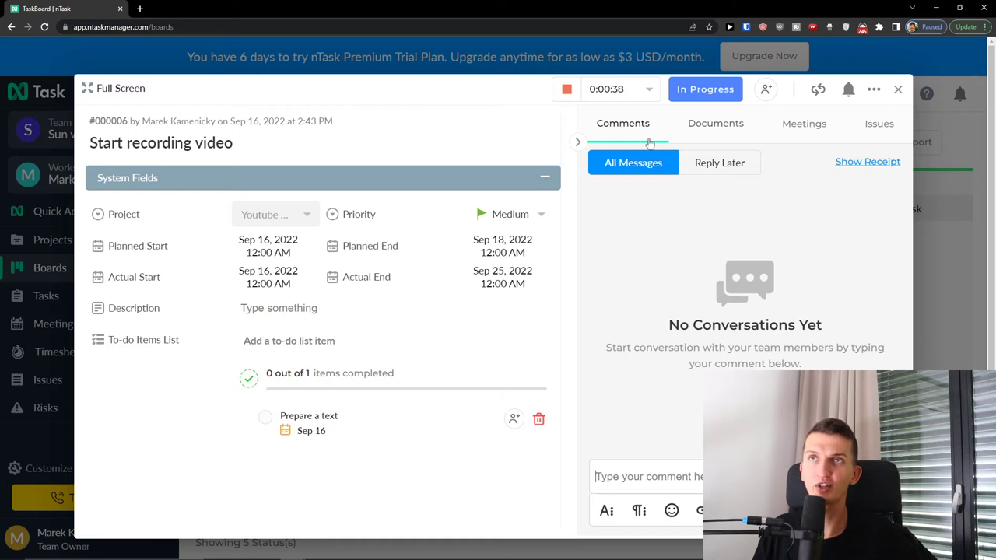
left_click(634, 94)
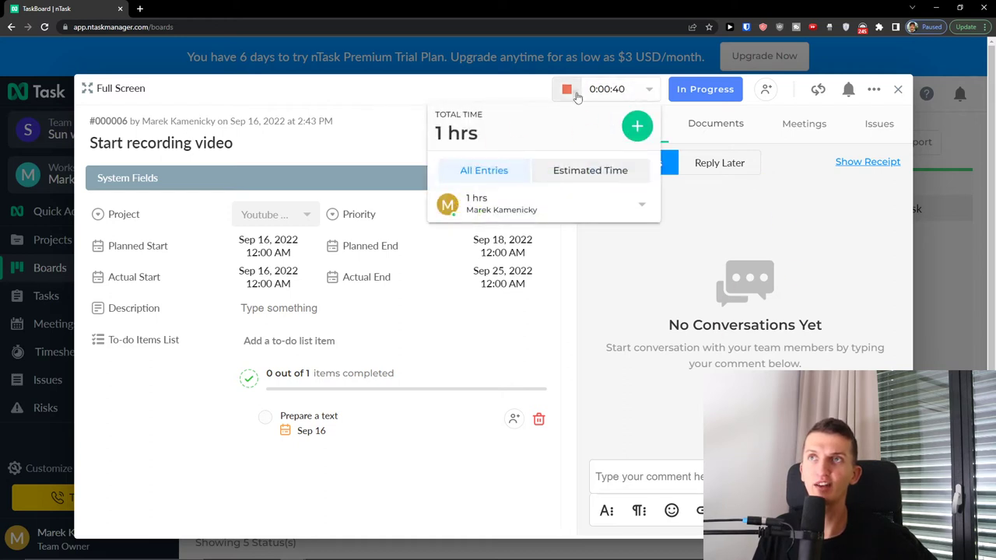
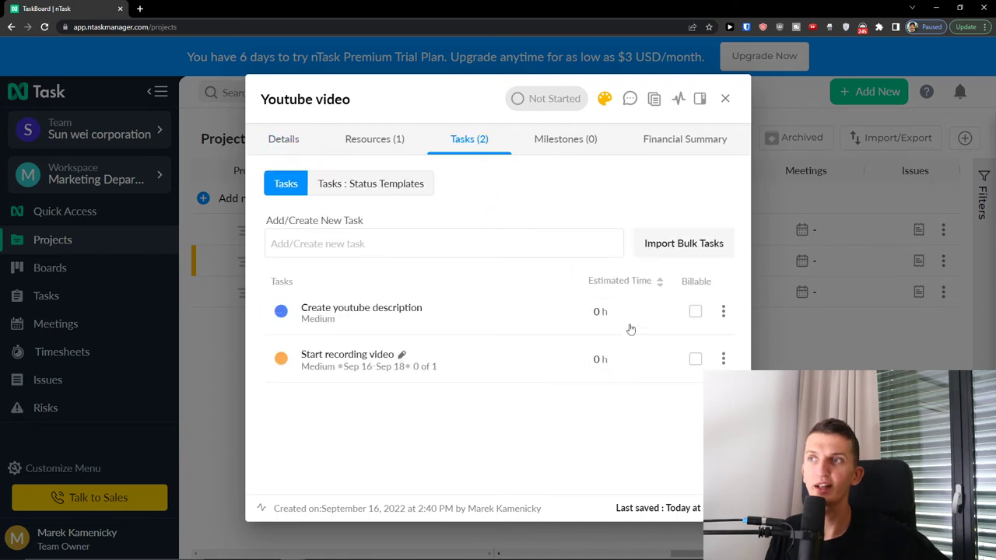
- Leave the Youtube video project's details and view the workspace tasks as a grid, a calendar and a list
left_click(724, 99)
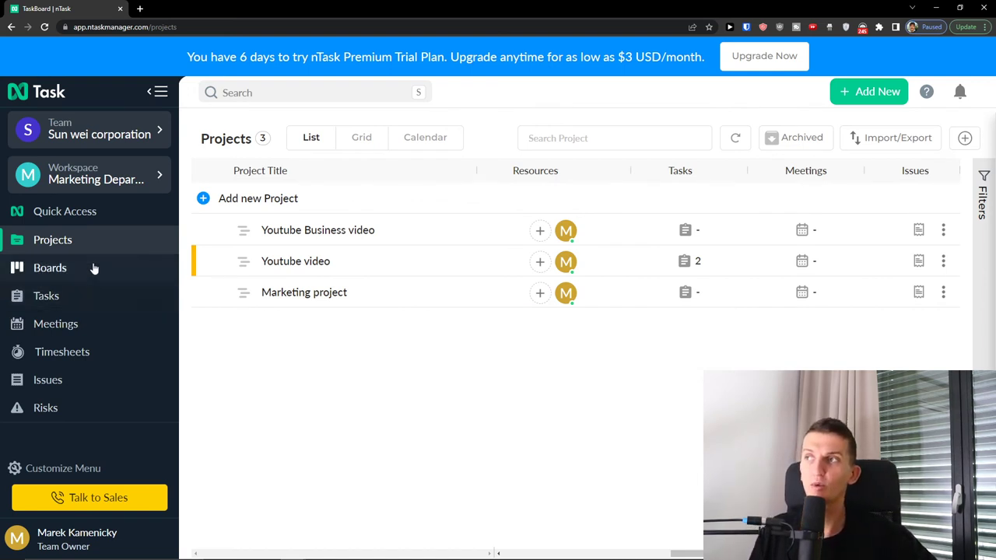
left_click(78, 293)
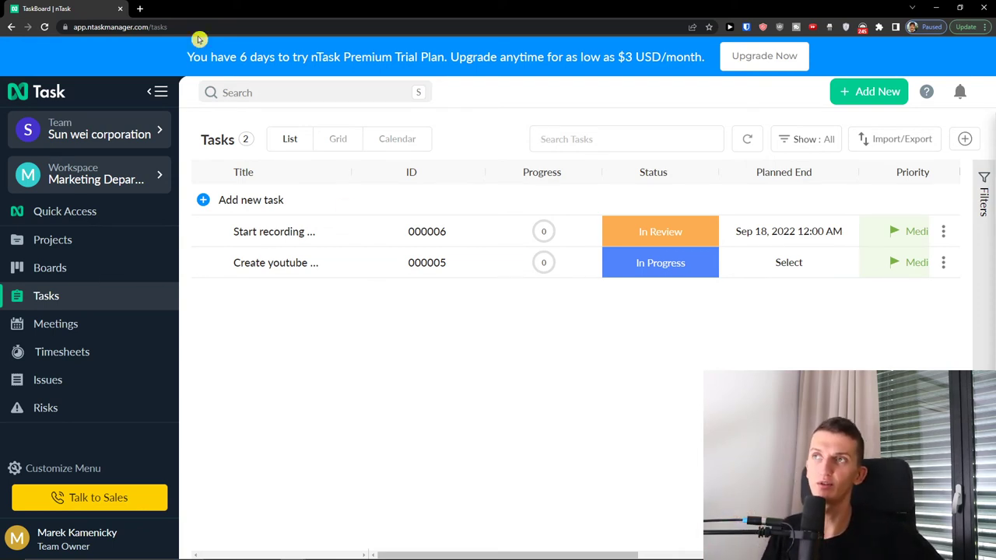
left_click(338, 139)
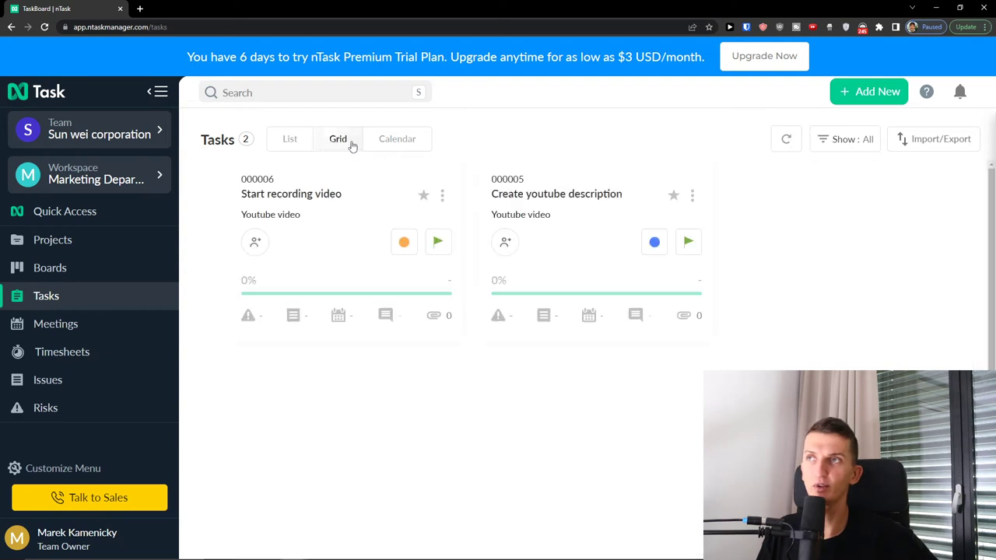
left_click(393, 140)
left_click(291, 145)
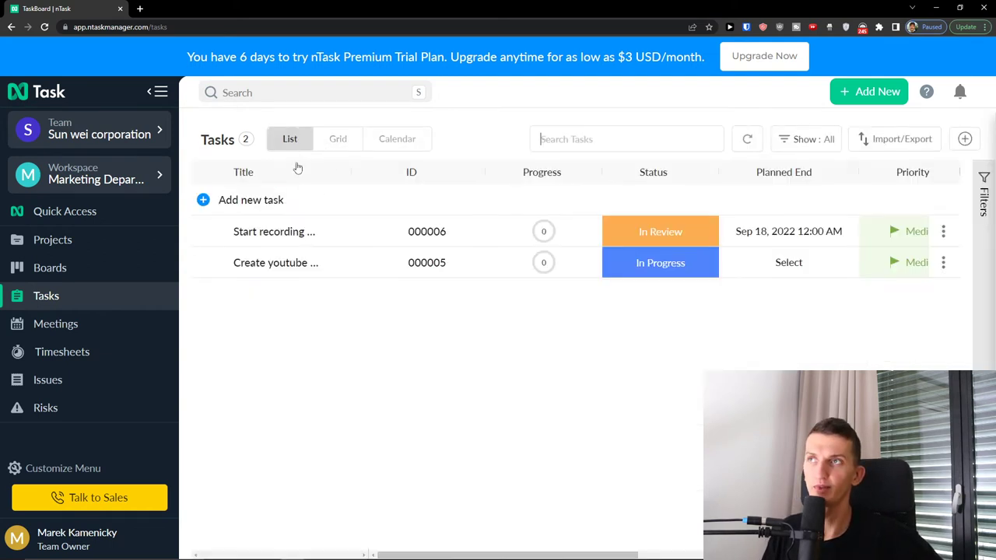
- Add a task titled "Create thumbnail" to the task list and set its status to In Review
left_click(272, 200)
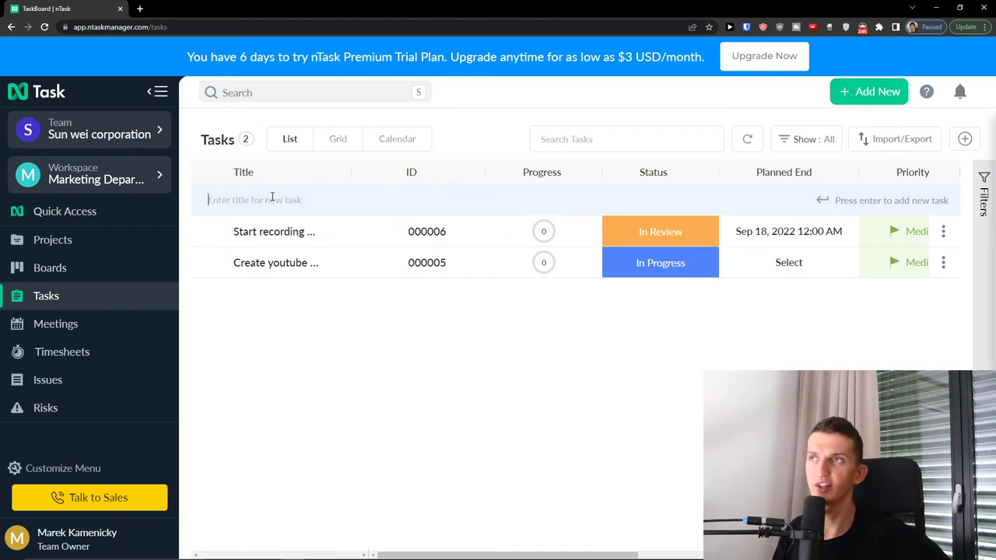
type("Create thumbnail")
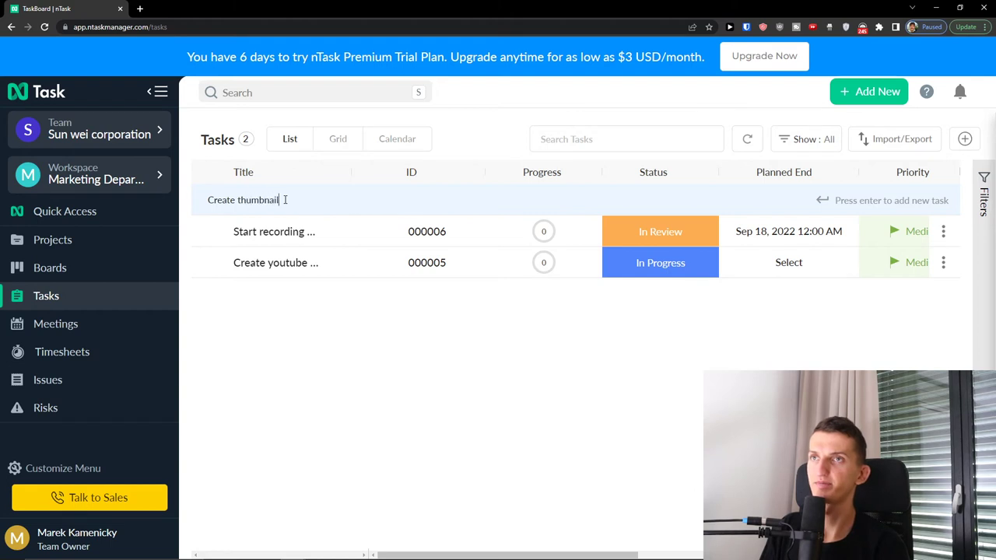
key("Return")
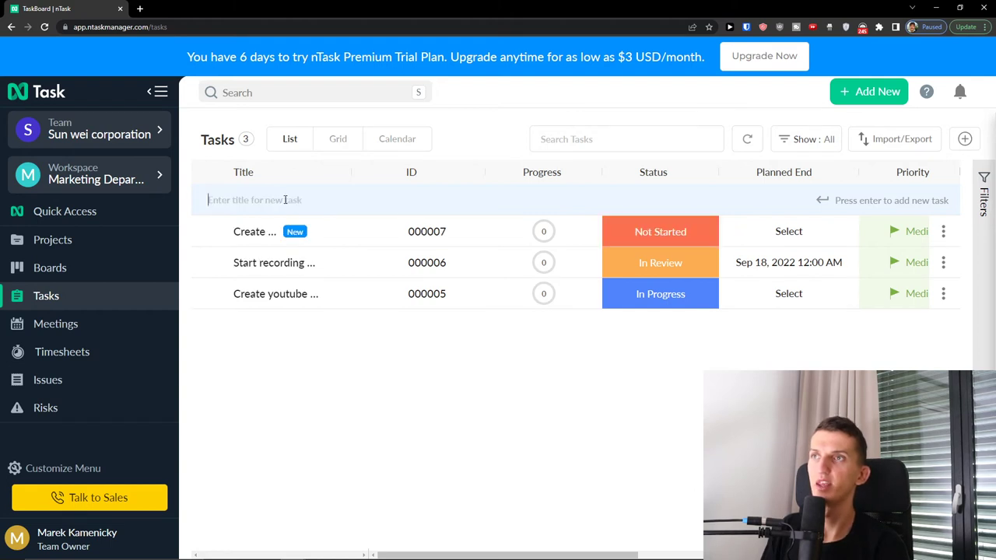
left_click(637, 237)
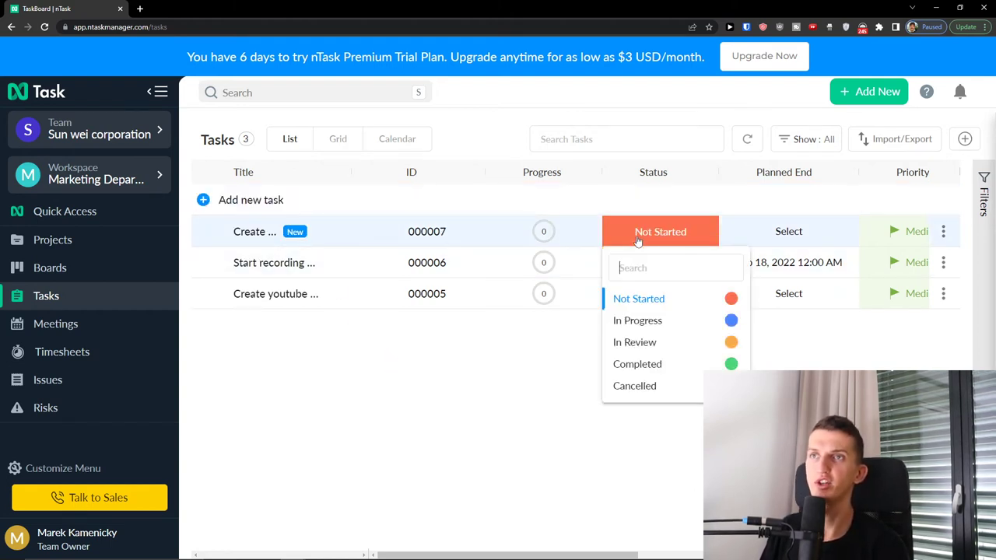
left_click(650, 355)
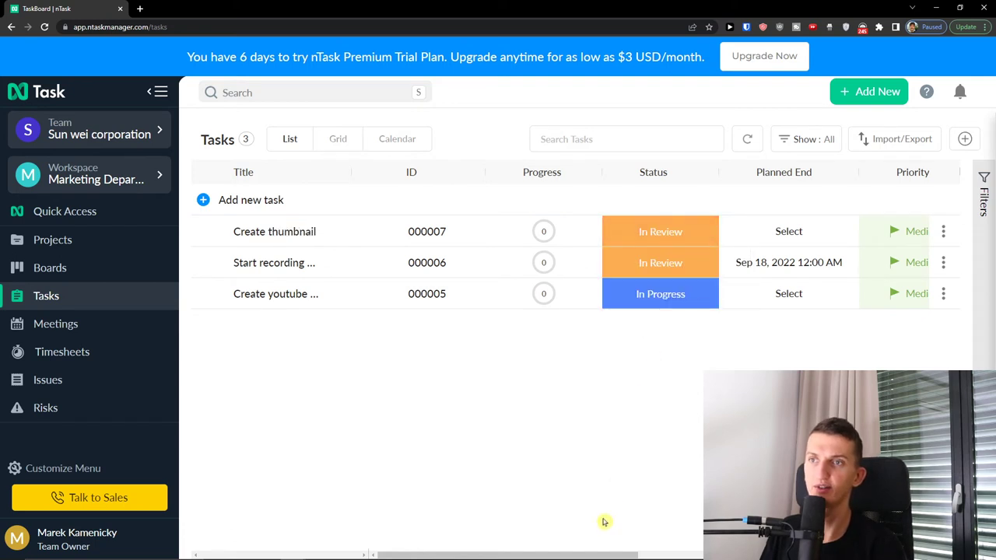
- Assign the Create thumbnail task to the Youtube Business video project
left_click_drag(596, 556, 879, 537)
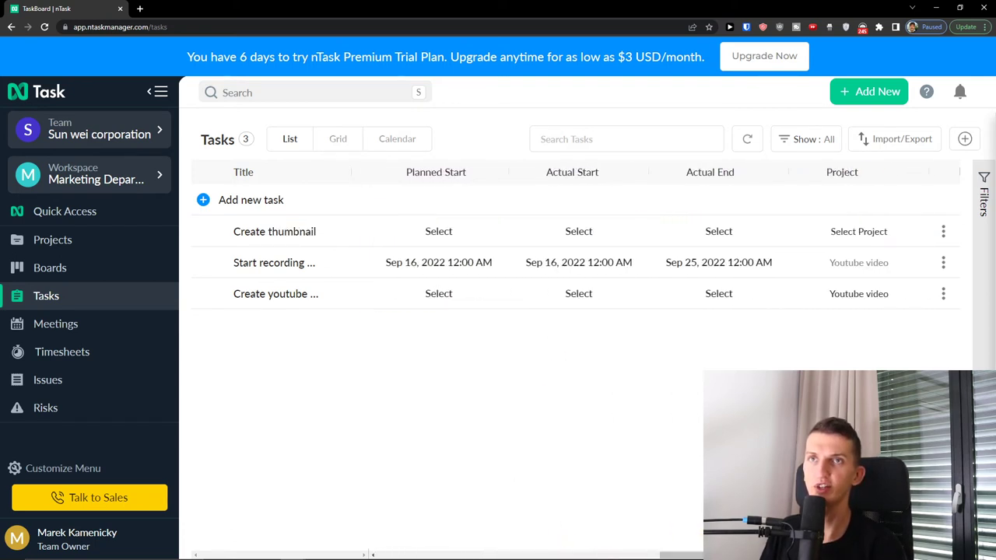
left_click(848, 231)
left_click(823, 315)
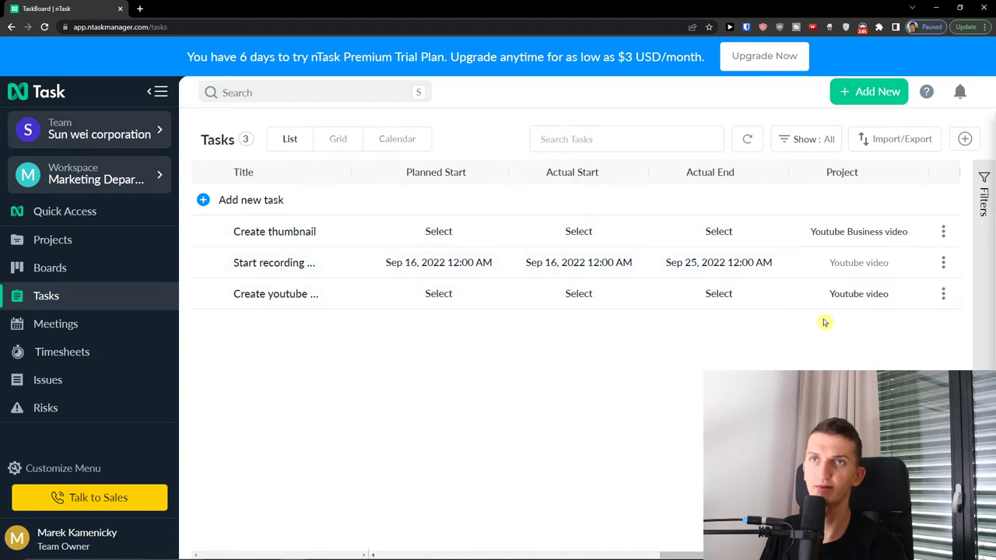
left_click_drag(693, 549, 410, 548)
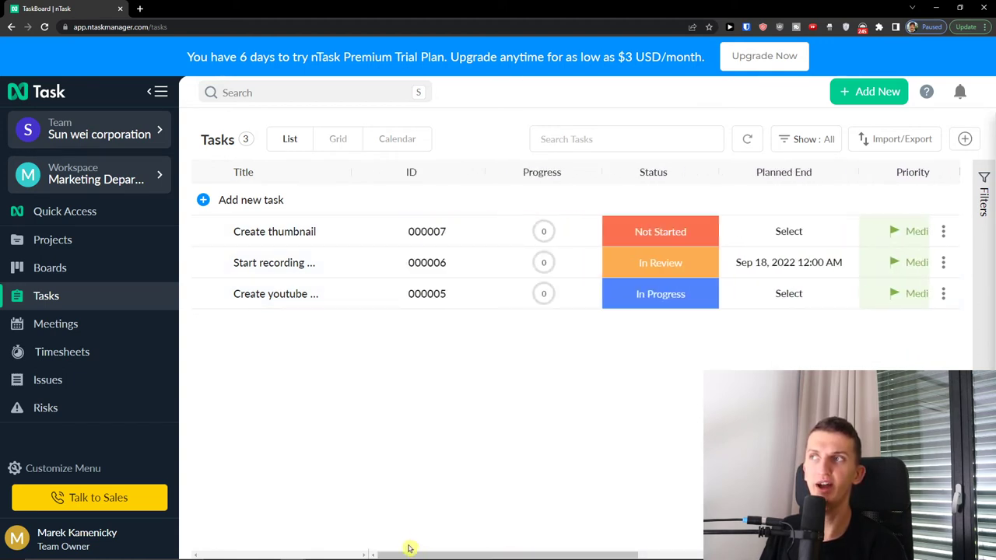
- Check the number of tasks per project in the projects list and return to the task list
left_click(87, 251)
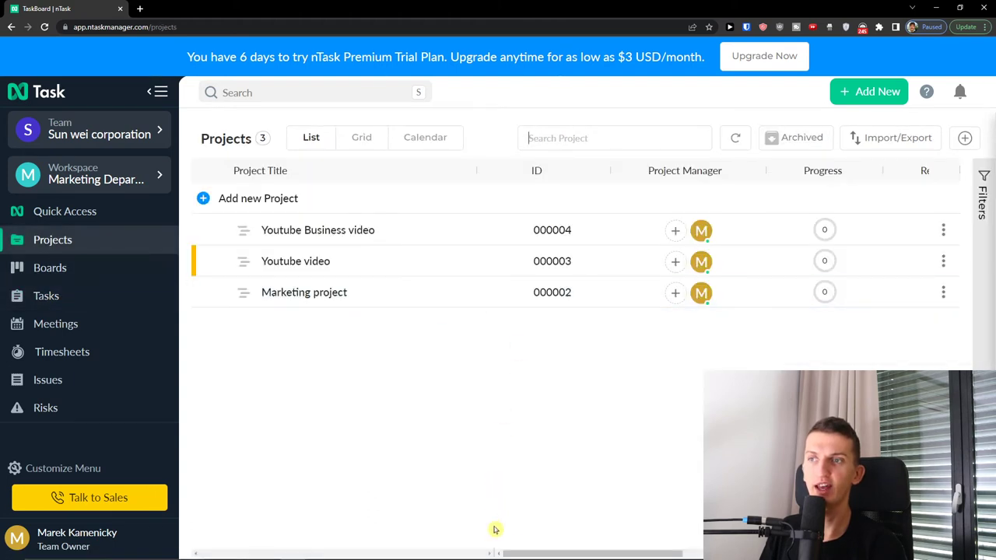
mouse_move(626, 554)
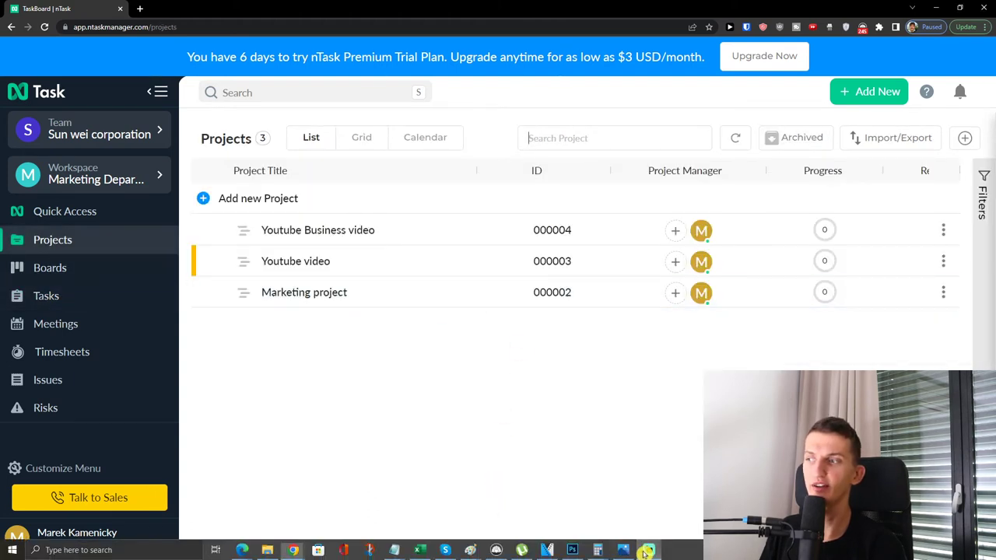
left_click_drag(565, 553, 661, 553)
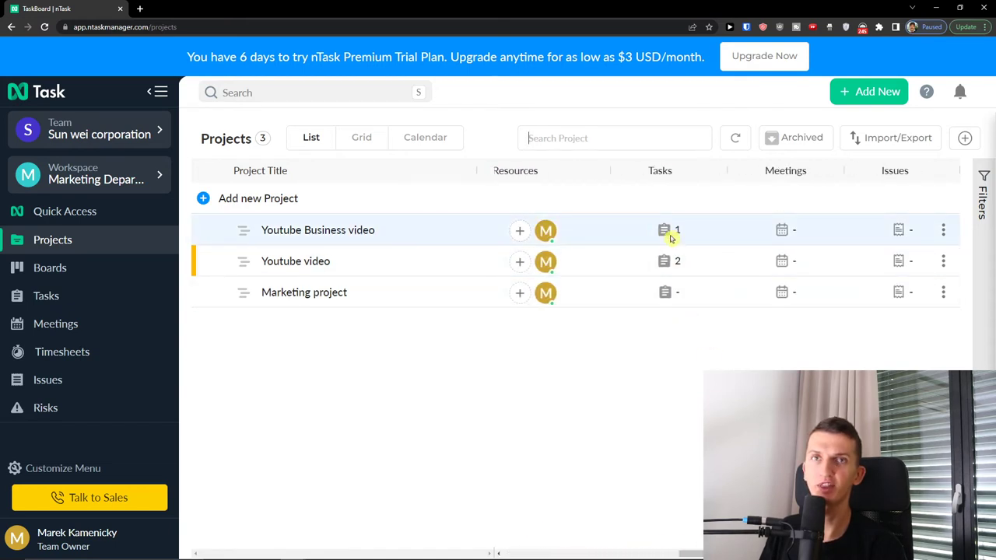
left_click(94, 289)
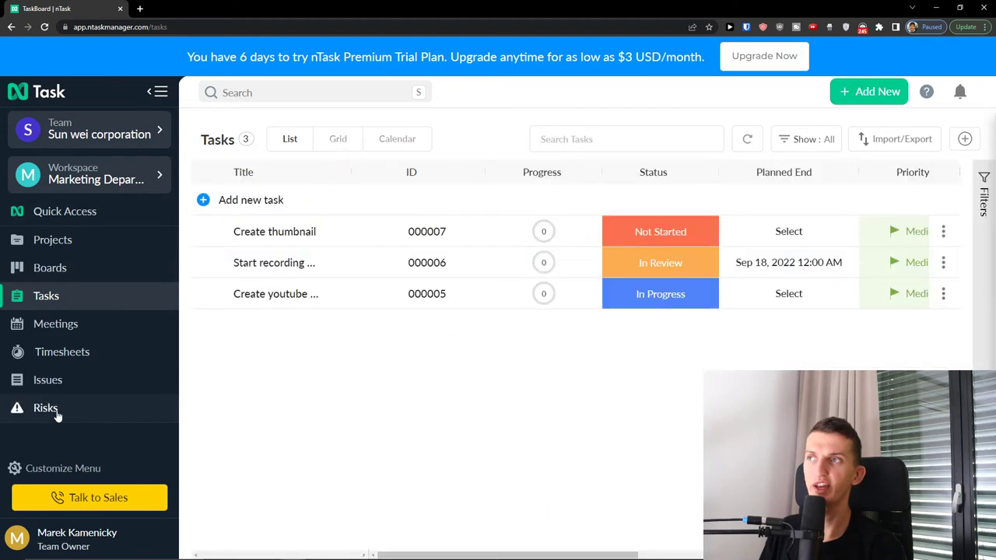
- Start a new meeting titled "Discussion about Youtube videos", keeping the date of September 16, 2022 and the 12:00 AM start time
left_click(66, 329)
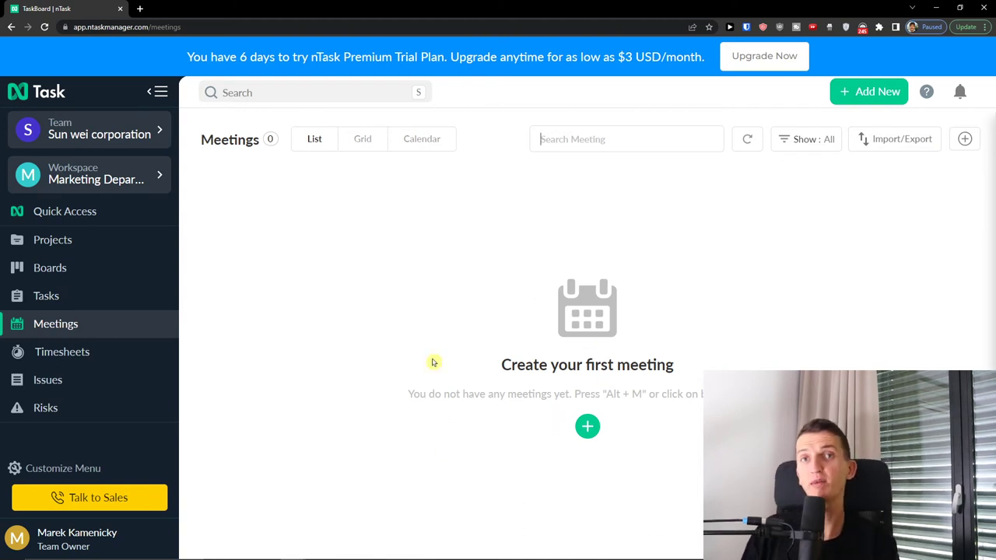
left_click(588, 425)
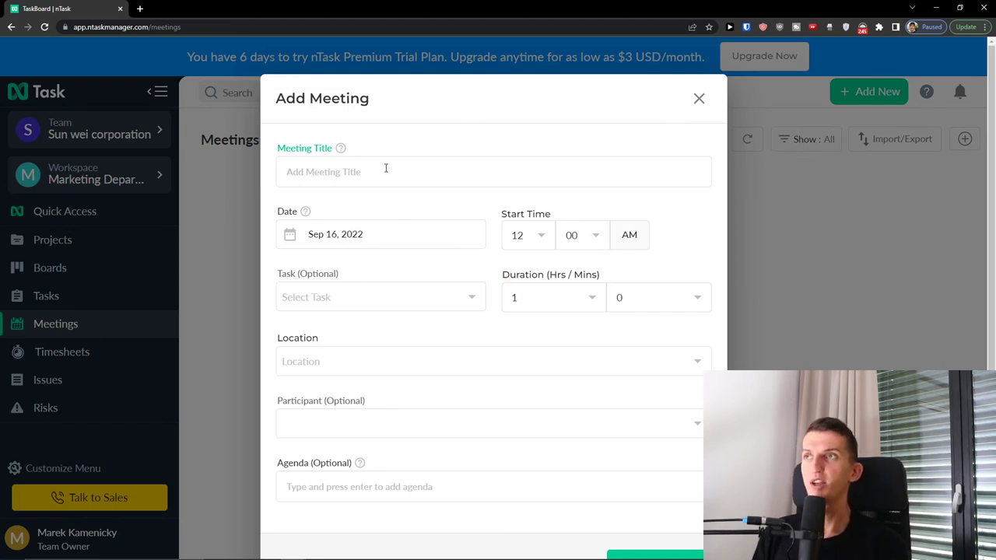
type("Discussion about Youtube video")
left_click(356, 232)
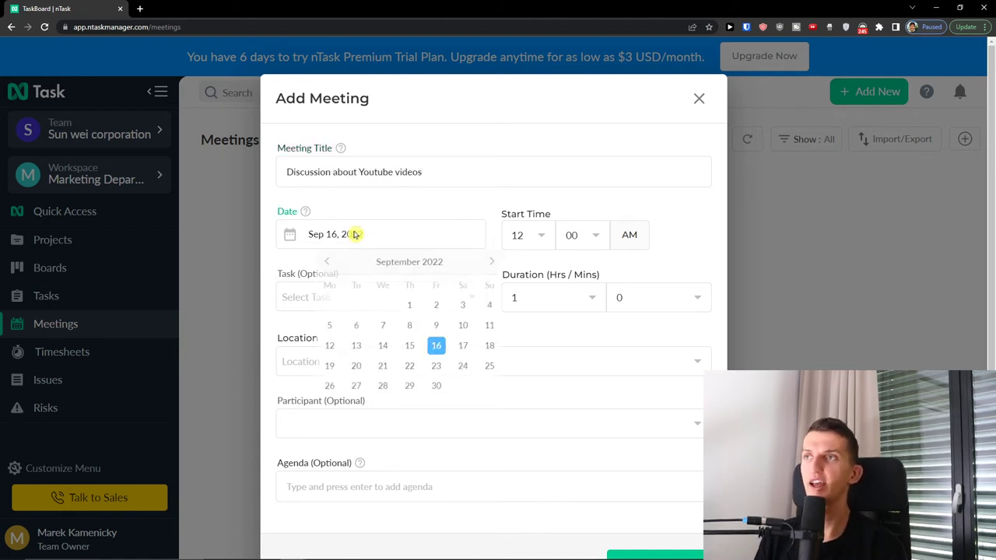
left_click(541, 224)
- Link the new meeting to the Start recording video task
left_click(392, 291)
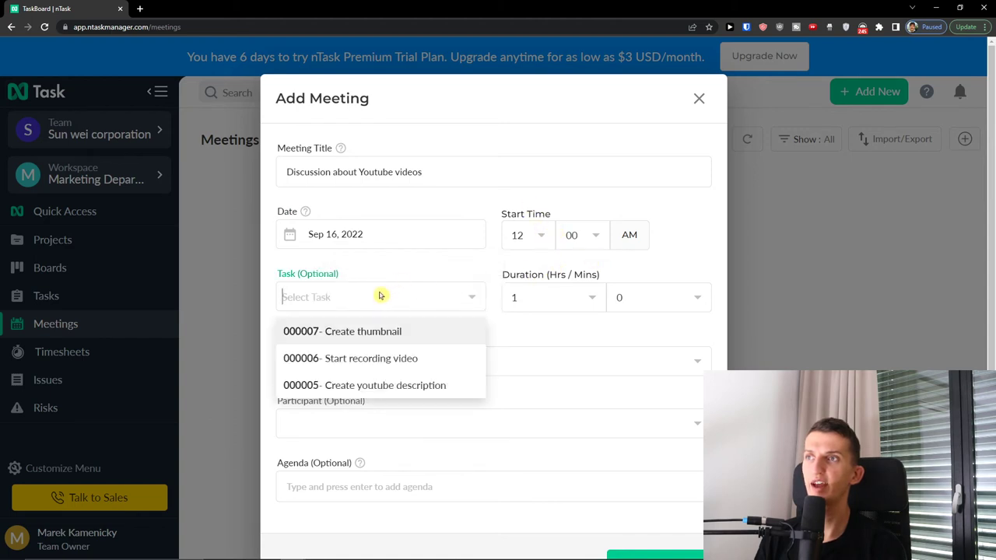
left_click(351, 338)
left_click(363, 296)
left_click(356, 363)
left_click(368, 303)
left_click(349, 335)
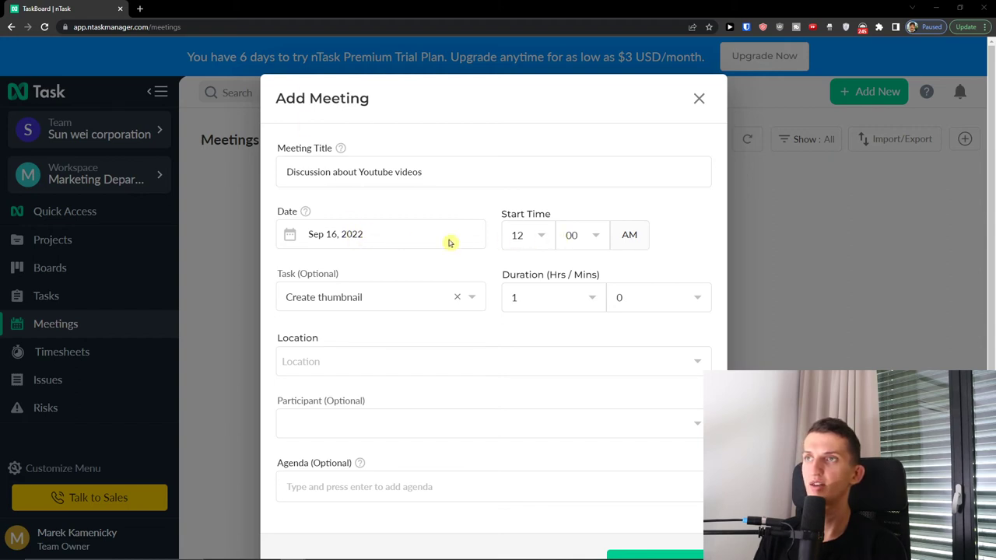
left_click(349, 297)
left_click(362, 357)
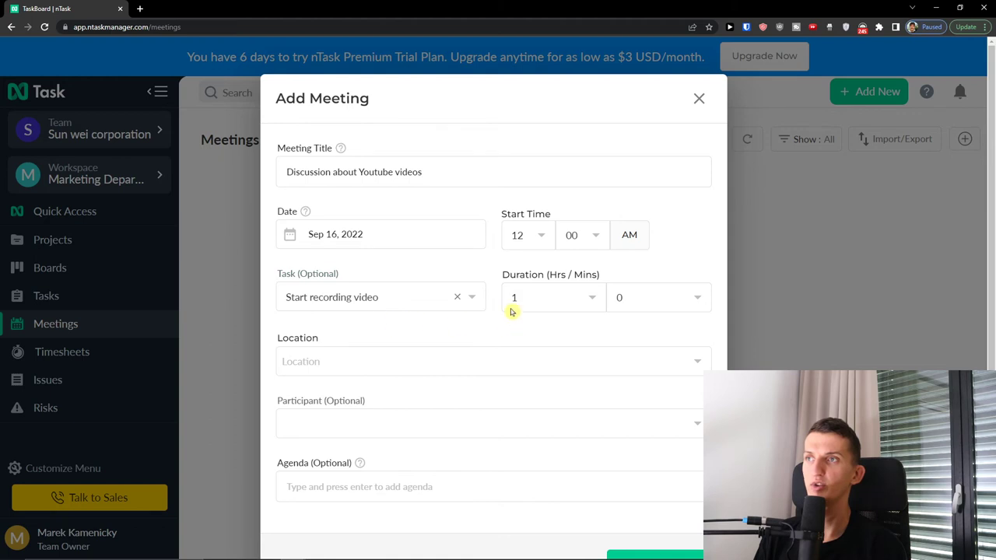
left_click(432, 294)
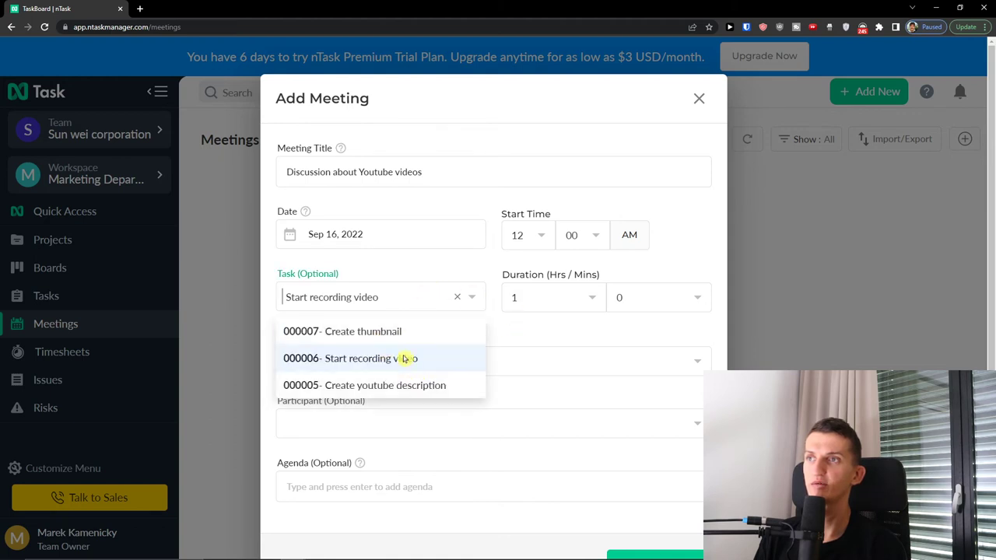
left_click(402, 359)
- Create the meeting with its location, participants and agenda left empty
scroll(555, 301, "down", 2)
left_click(409, 292)
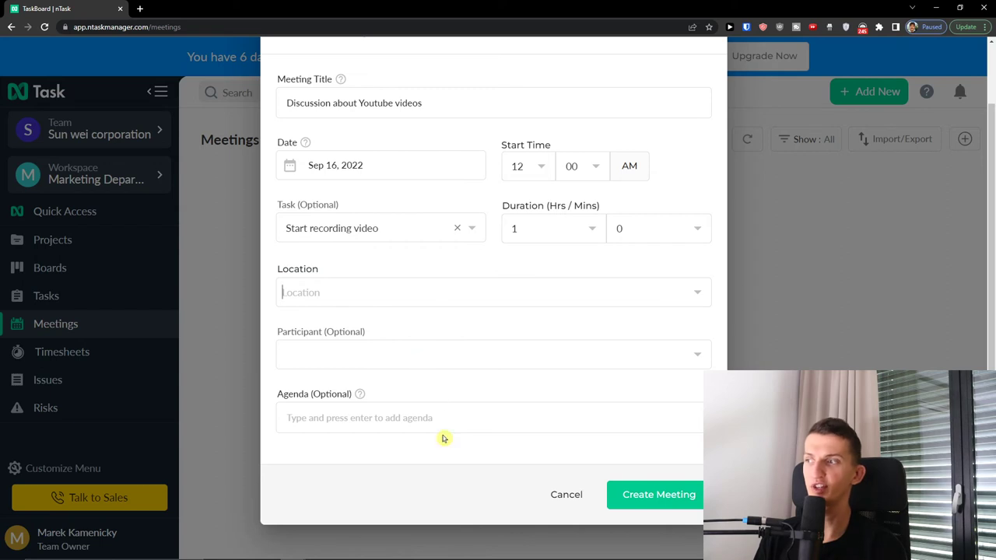
left_click(638, 500)
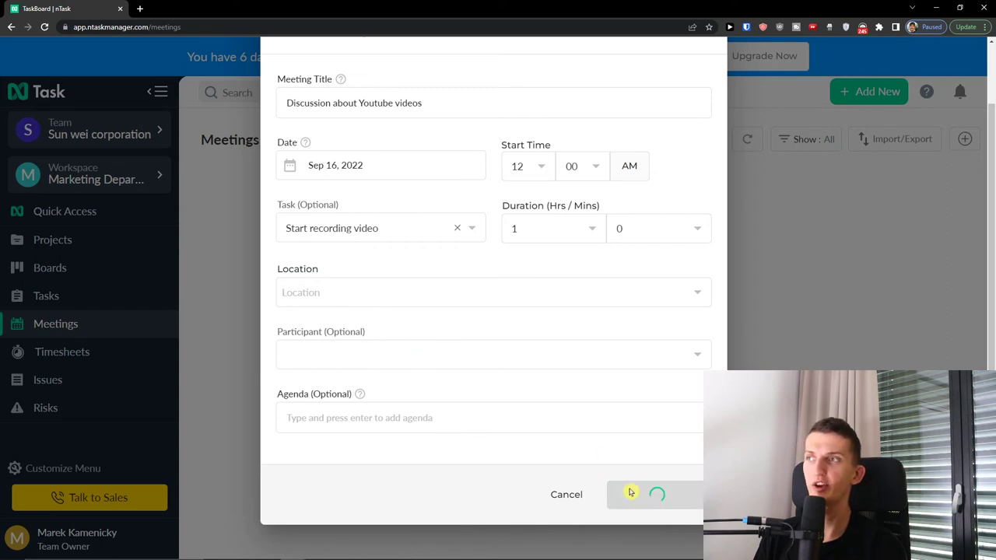
- Review the new meeting's details in the meetings list and look at its available actions
left_click_drag(533, 555, 679, 555)
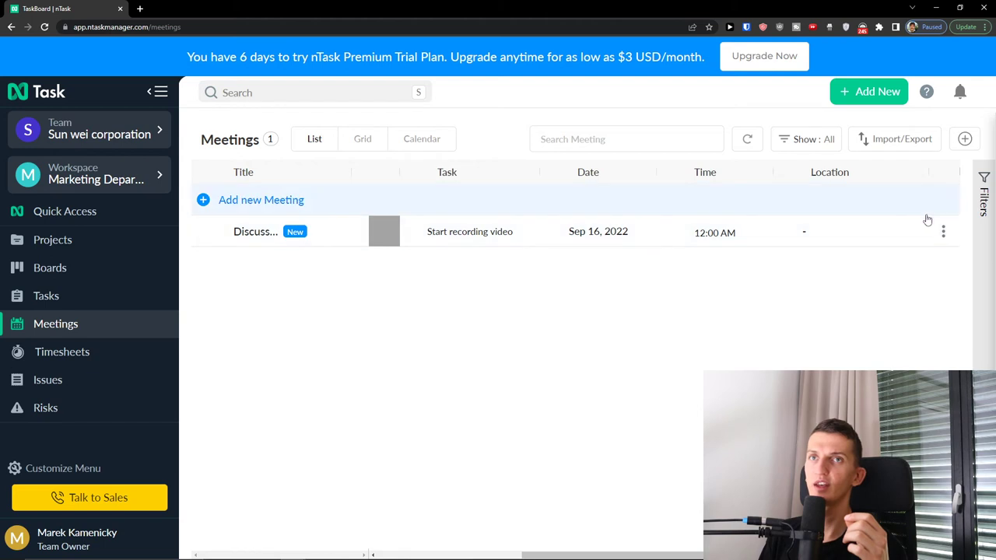
left_click(943, 231)
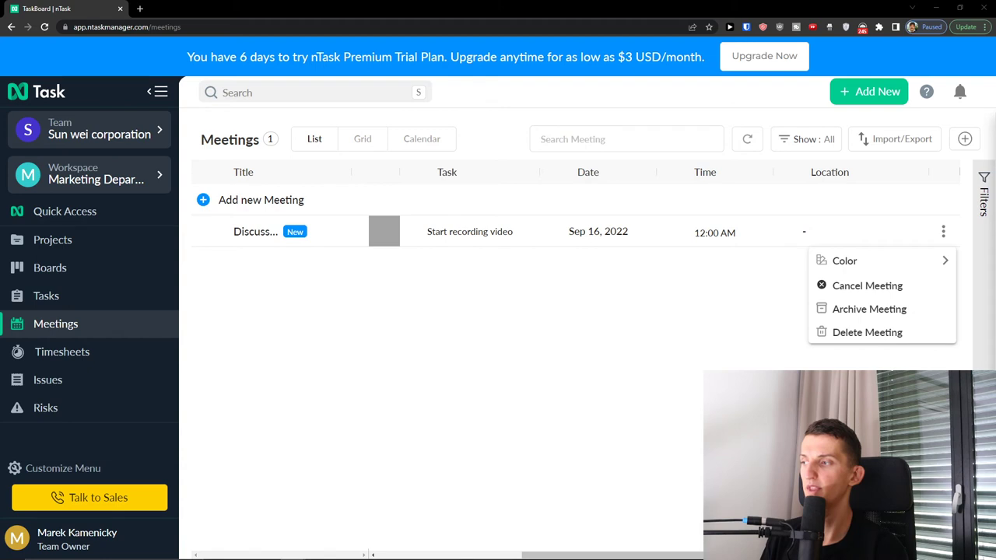
left_click(272, 296)
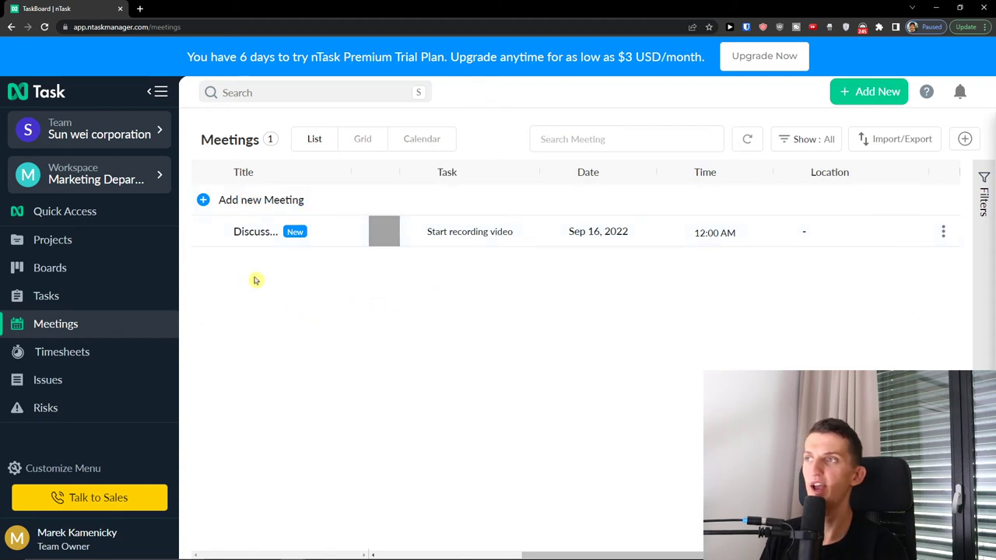
- Check the meetings' alternative view, return to the list, and open the weekly timesheet with the Youtube video project's entries
left_click(354, 139)
left_click(314, 138)
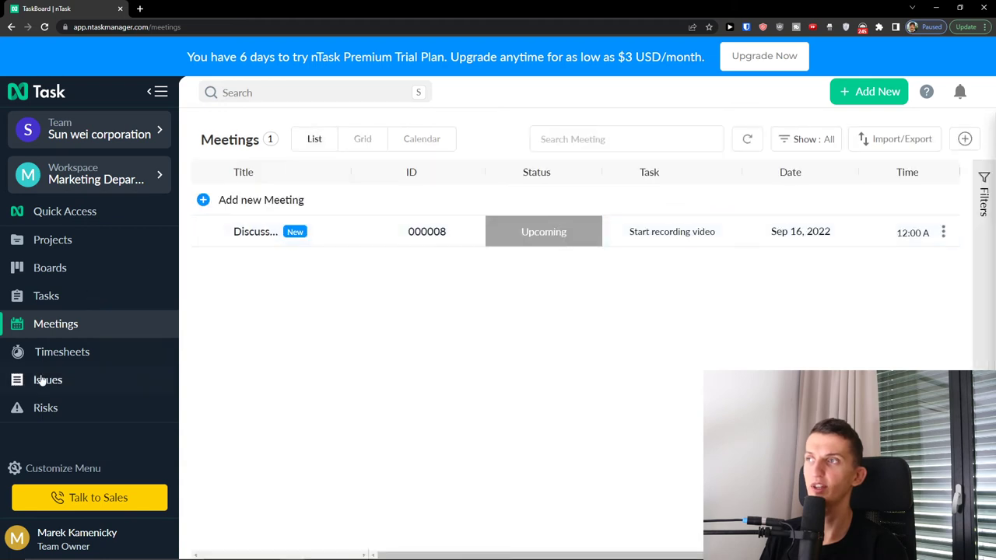
left_click(72, 345)
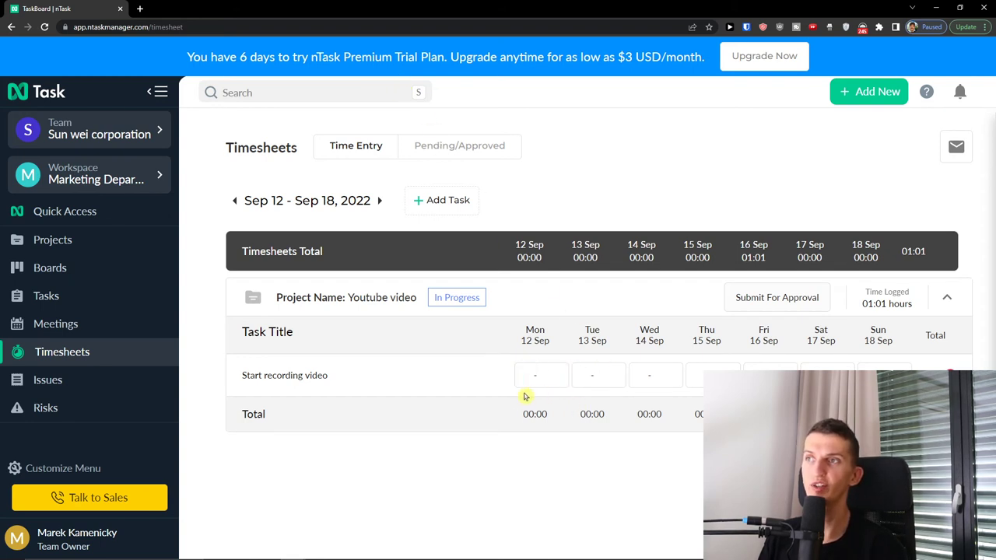
left_click(355, 302)
left_click(355, 303)
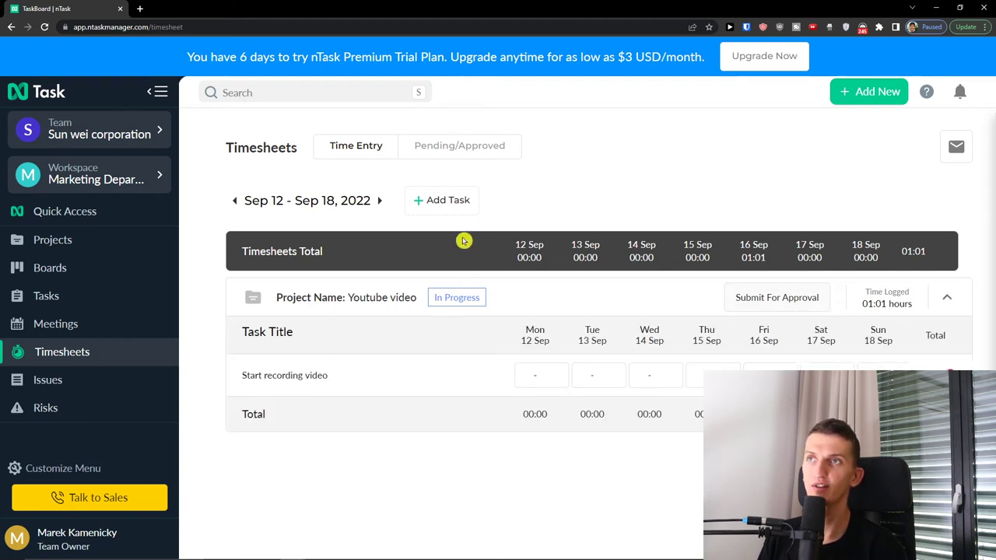
- Log 1 hour on the Start recording video task for Tuesday, September 13, 2022 and save the entry
left_click(590, 375)
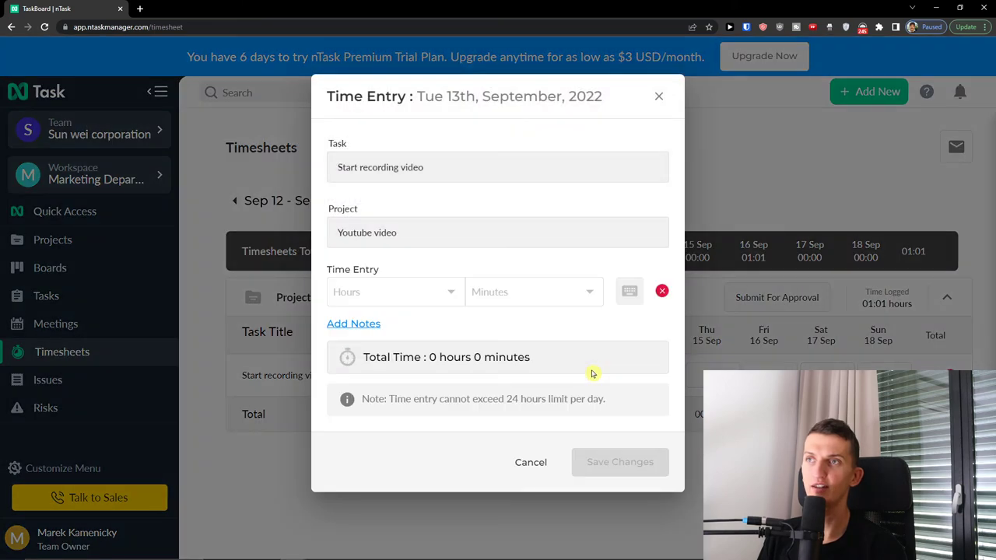
left_click(434, 302)
left_click(423, 358)
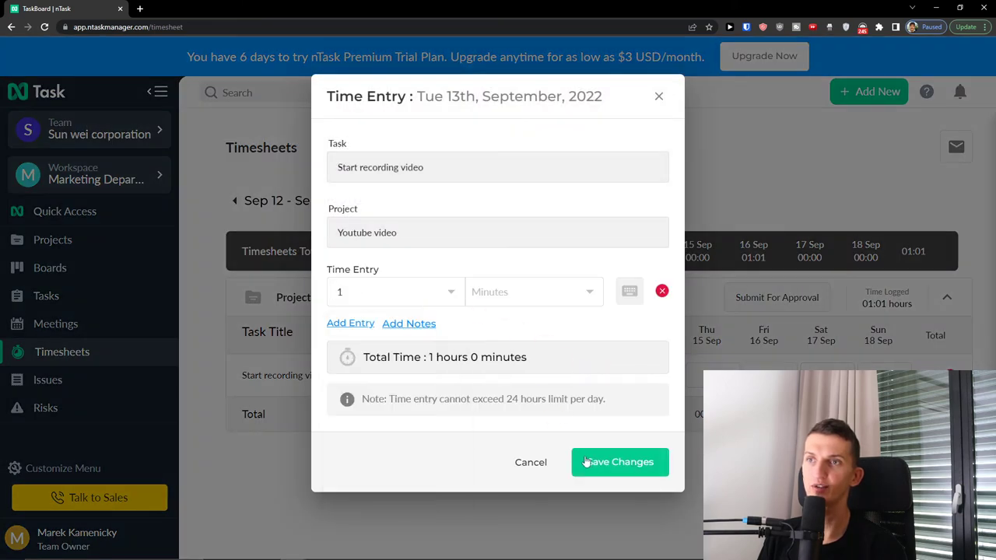
left_click(603, 465)
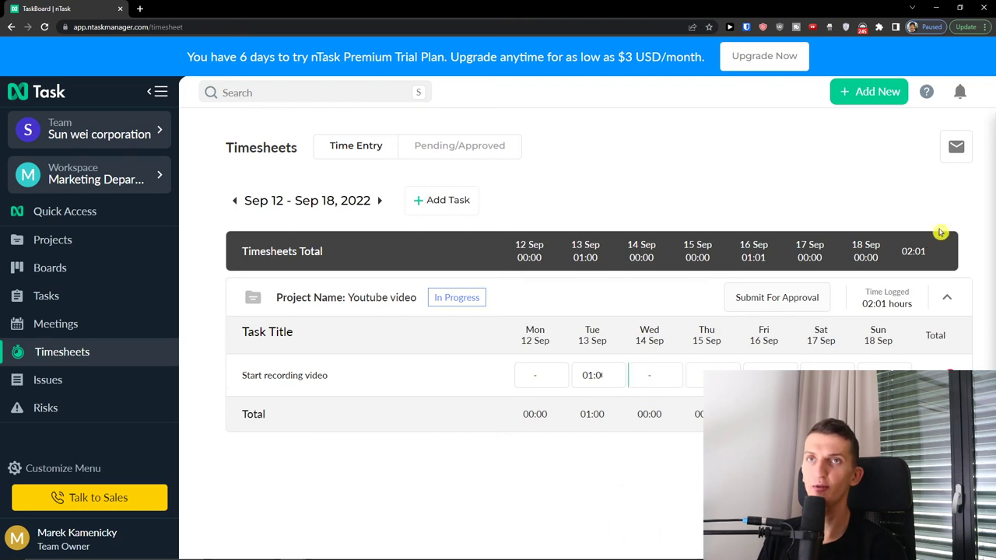
- Look at the pending and approved timesheets and collapse the Youtube video project's time entries
left_click(430, 156)
left_click(383, 156)
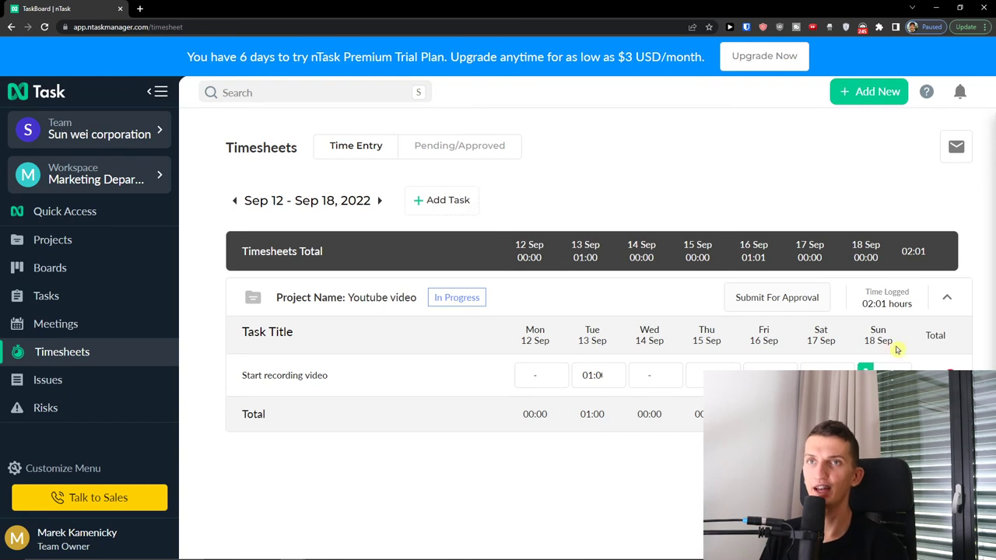
left_click(947, 297)
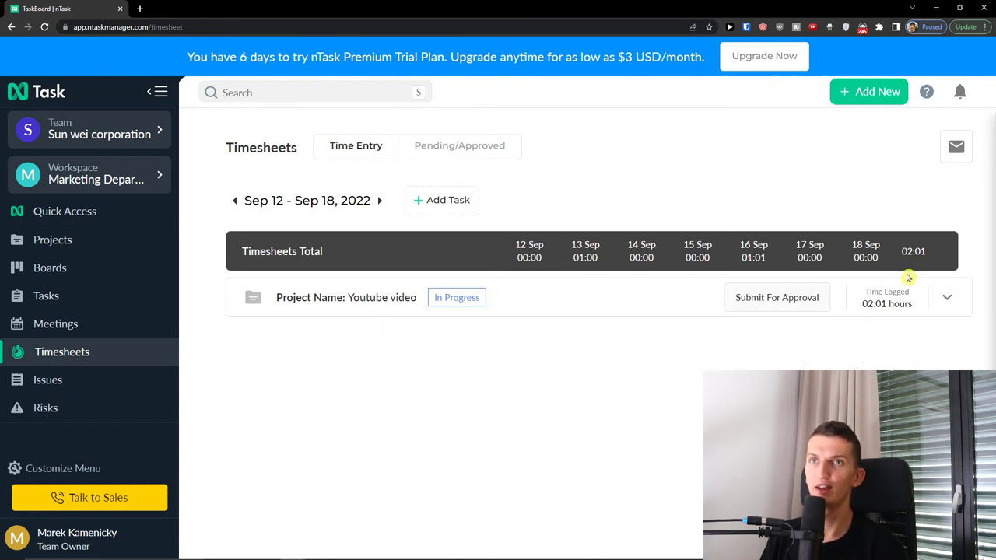
left_click(966, 291)
- Open the Projects section and look over the existing projects and their columns
left_click(95, 248)
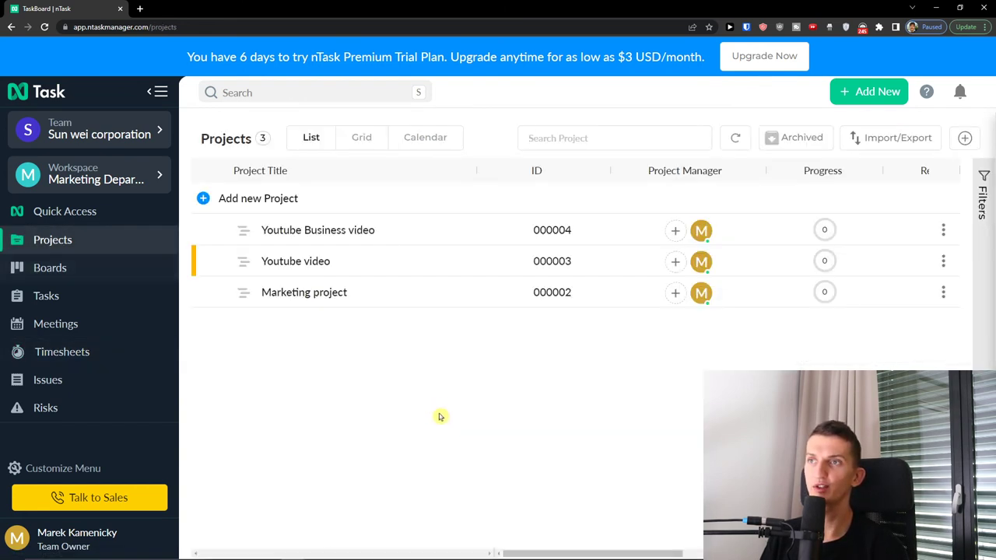
mouse_move(600, 553)
left_mouse_down()
mouse_move(783, 553)
mouse_move(602, 538)
left_mouse_up()
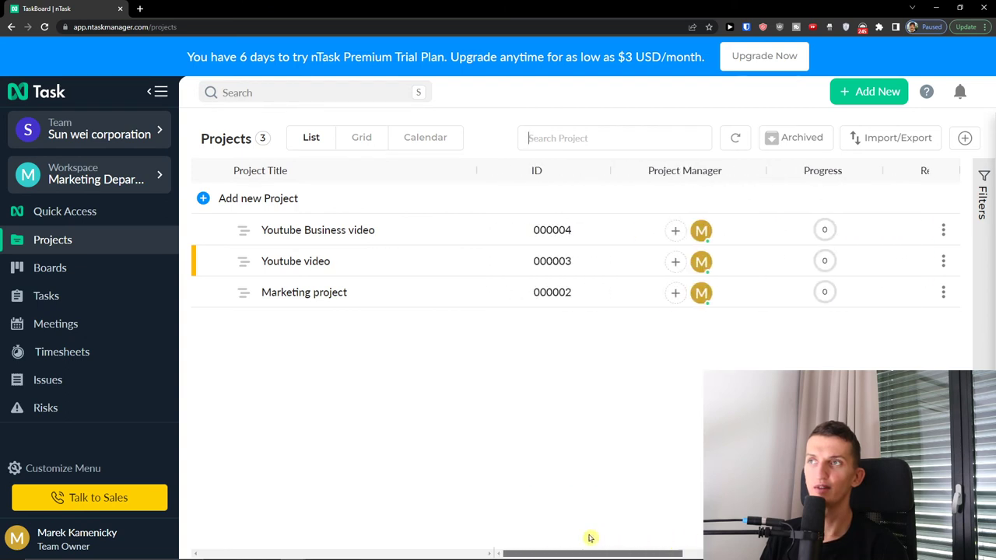
mouse_move(541, 537)
left_mouse_down()
mouse_move(786, 549)
mouse_move(545, 549)
left_mouse_up()
- Add the Create youtube description task to the timesheet for the week of Sep 19 - Sep 25, 2022
left_click(101, 352)
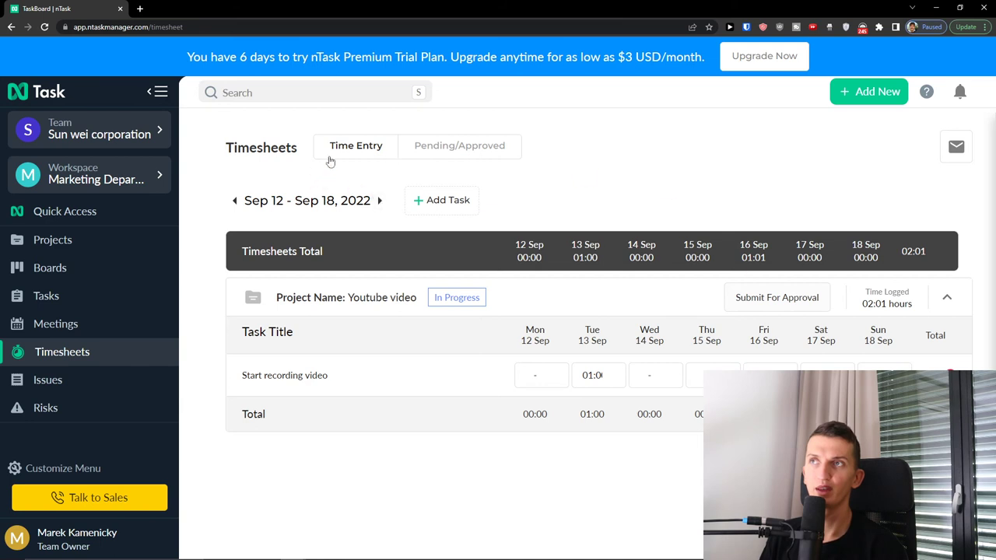
left_click(379, 201)
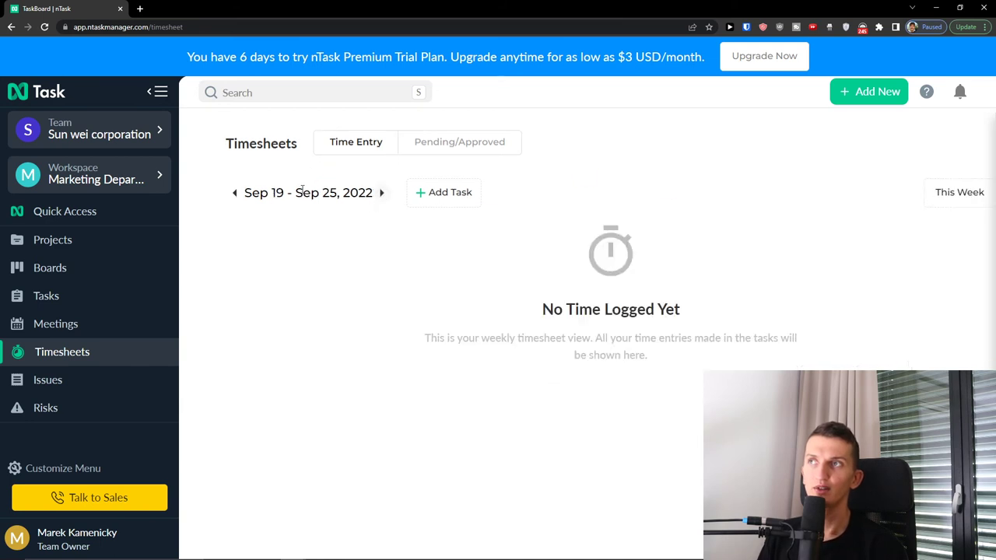
left_click(235, 193)
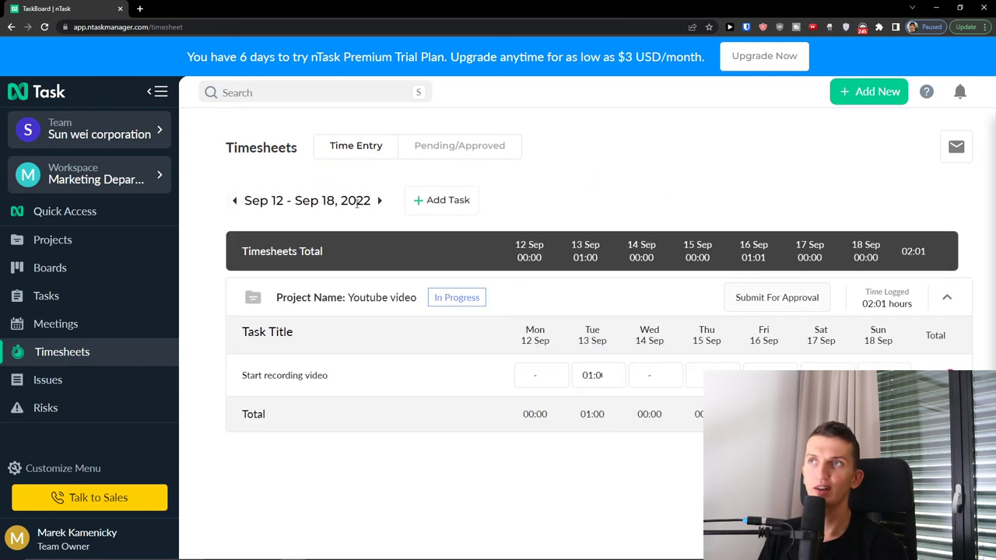
left_click(379, 200)
left_click(443, 193)
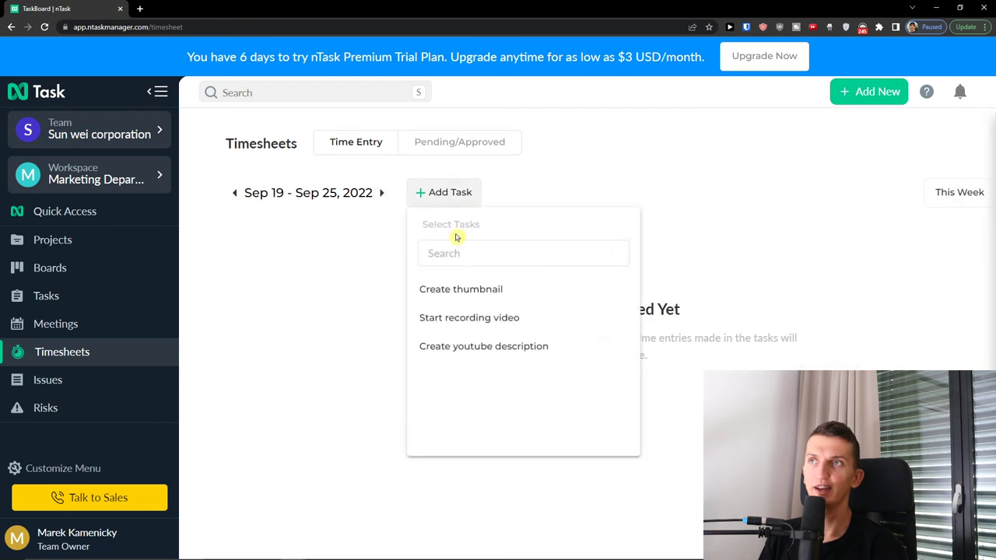
left_click(457, 347)
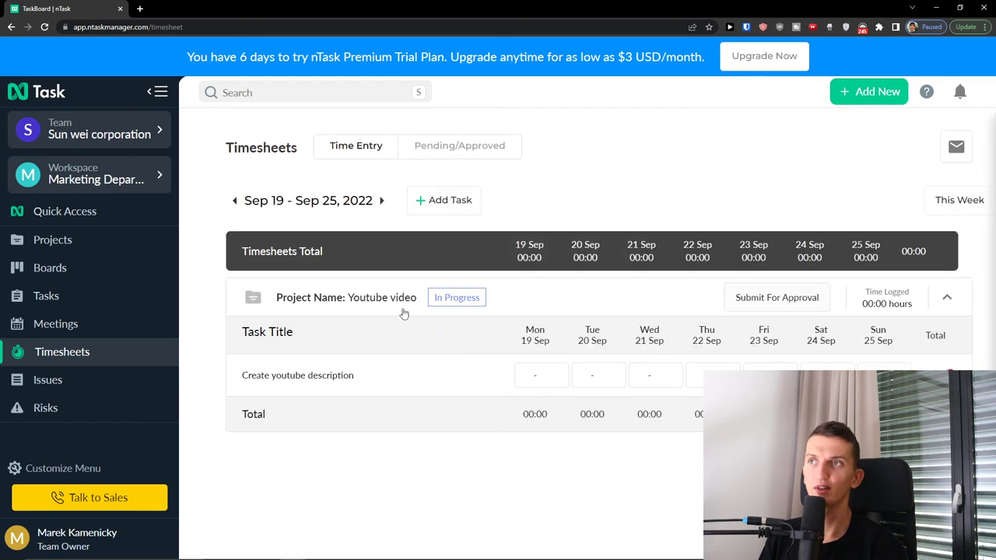
- Add the Create thumbnail task to the Sep 19 - Sep 25, 2022 timesheet
left_click(460, 202)
left_click(484, 303)
scroll(435, 338, "down", 2)
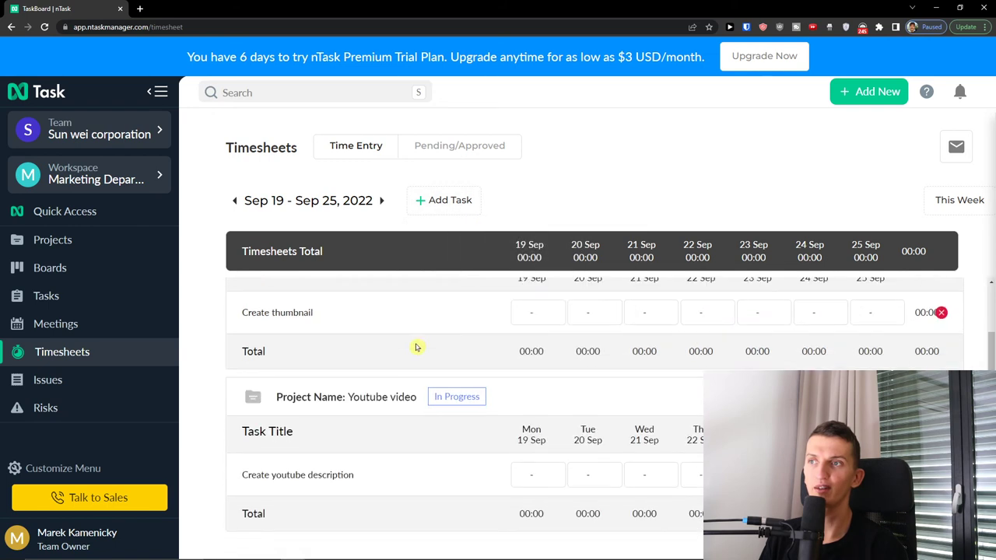
scroll(414, 349, "up", 2)
- Add the Start recording video task to the same weekly timesheet and review the tasks listed under each project
left_click(445, 200)
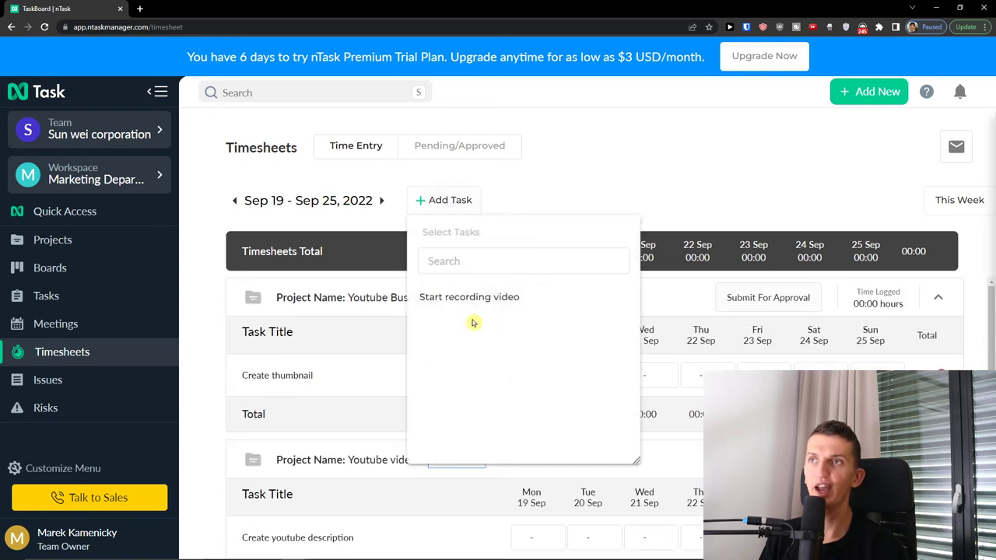
left_click(467, 300)
scroll(425, 349, "down", 2)
scroll(420, 350, "up", 2)
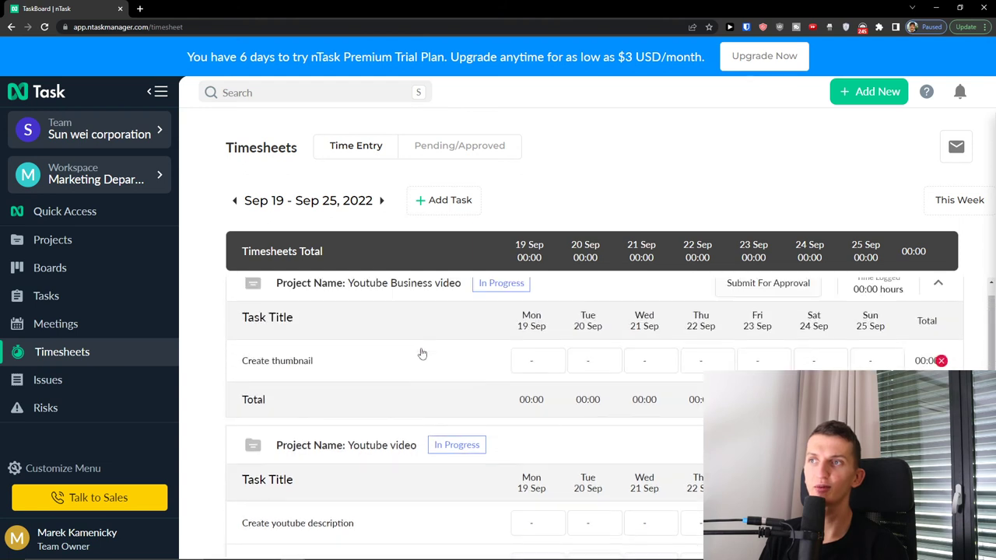
scroll(418, 357, "down", 1)
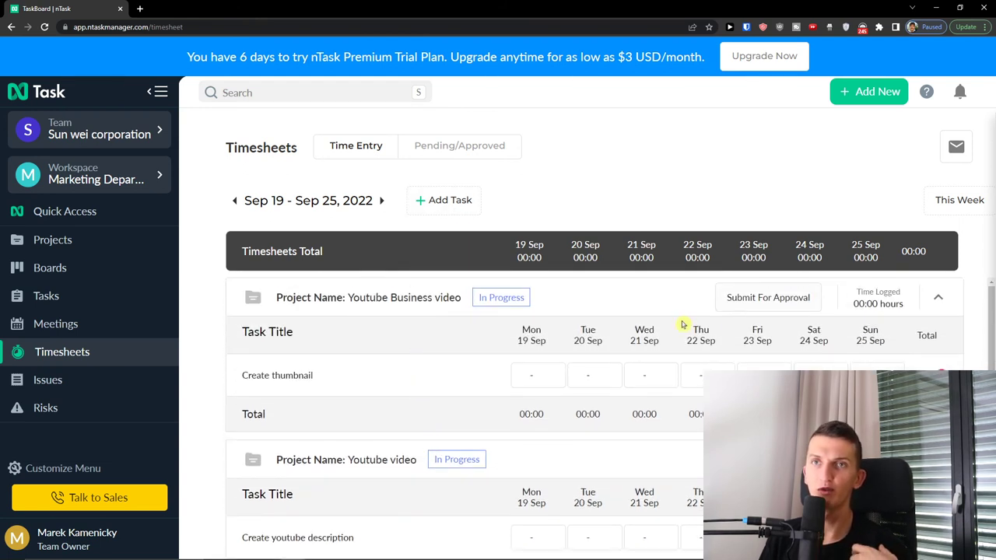
scroll(592, 389, "down", 2)
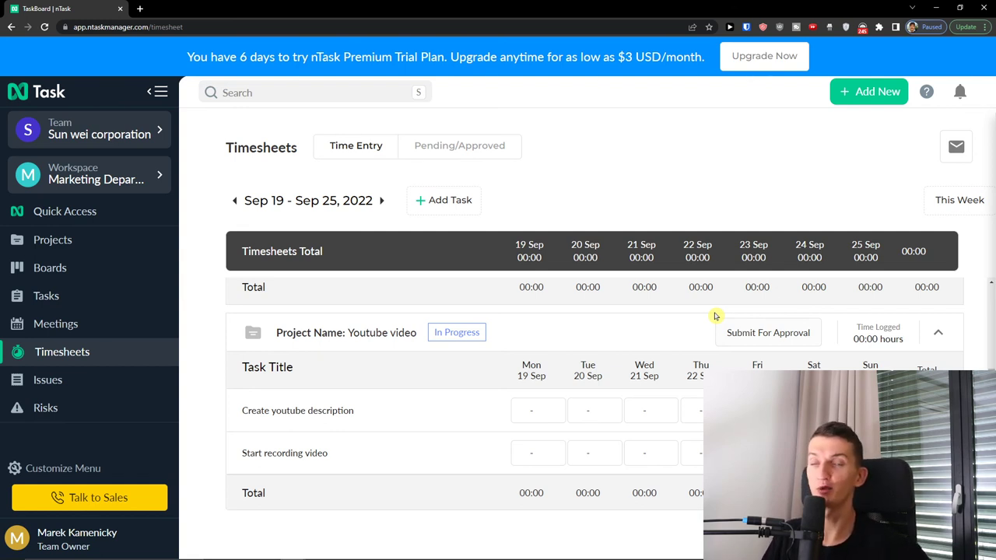
- Create an issue of type Bug titled "Bug in our marketing software" and assign it to the team owner
left_click(106, 382)
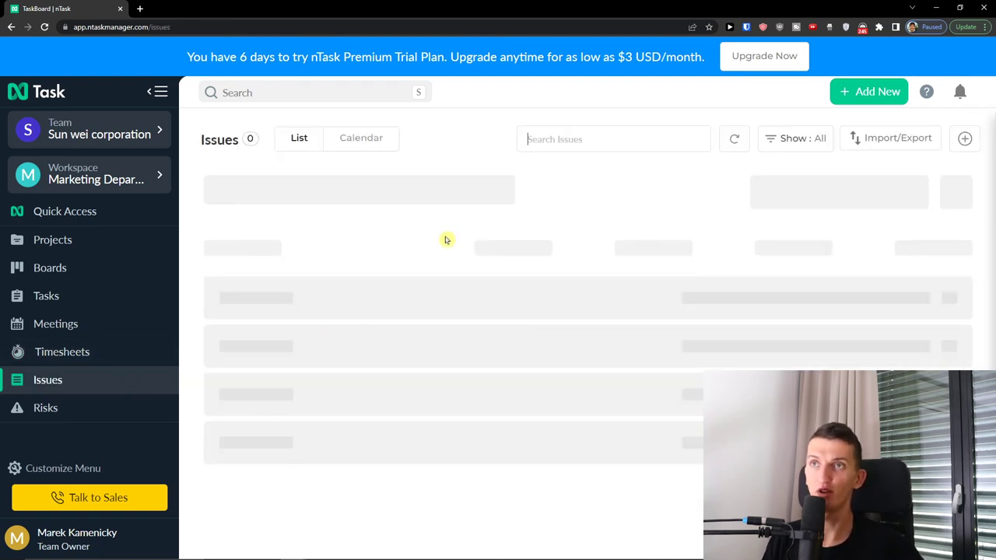
left_click(587, 425)
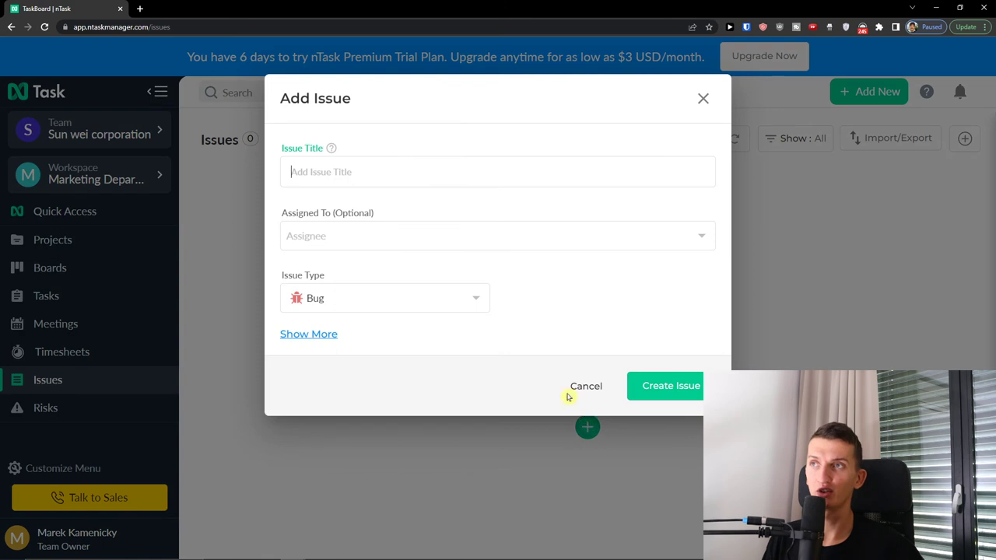
type("Bug in our marketi")
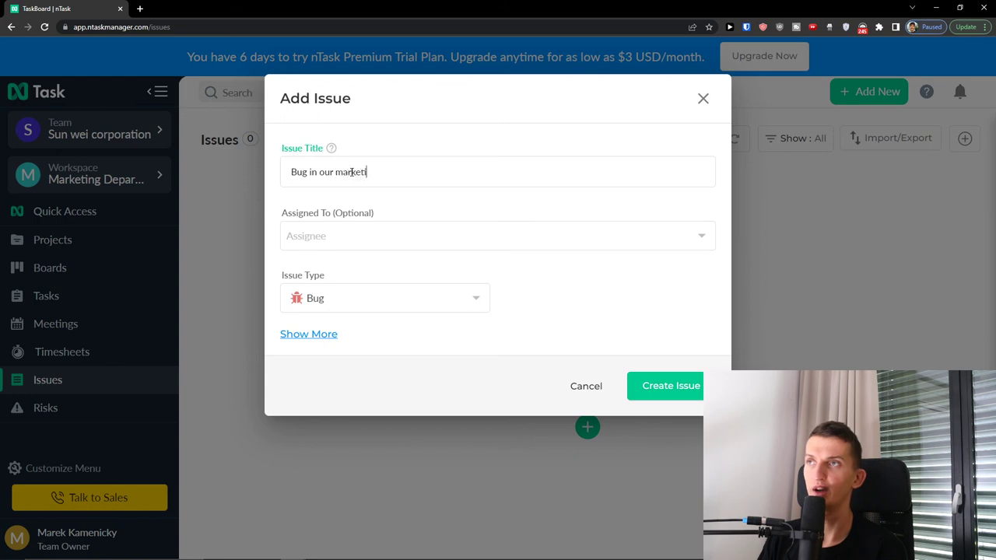
left_click(354, 234)
left_click(351, 274)
left_click(360, 300)
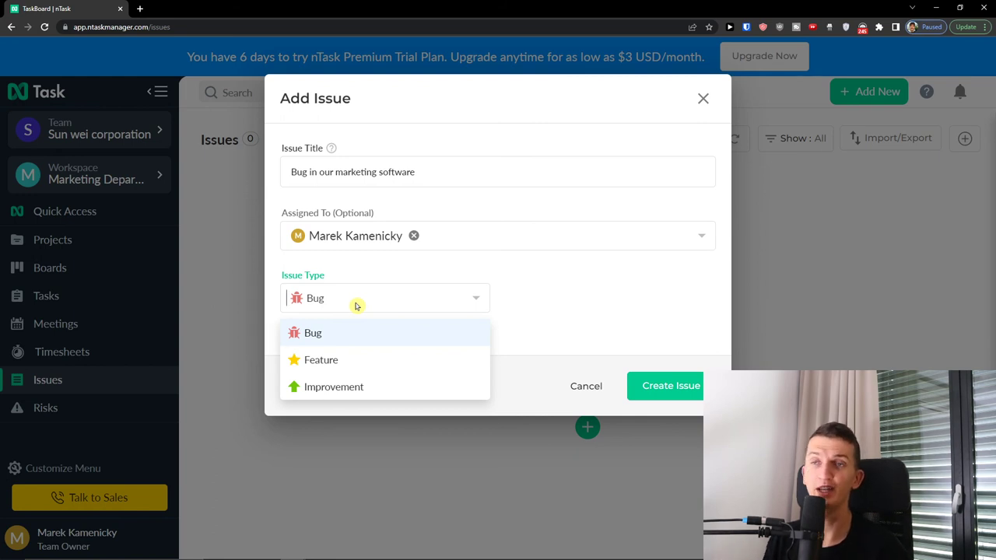
left_click(366, 342)
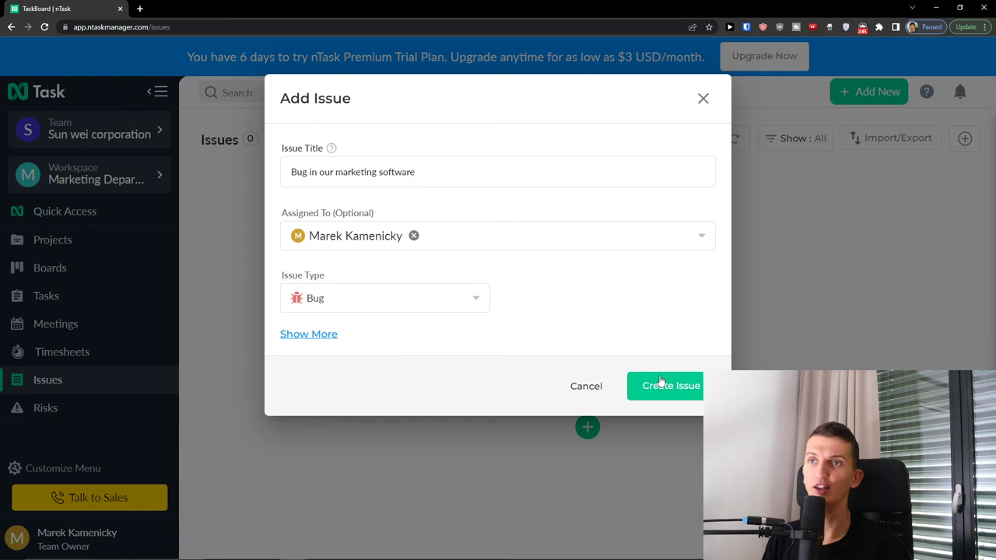
left_click(660, 383)
- Look at the severity options for the new marketing software issue
left_click(557, 229)
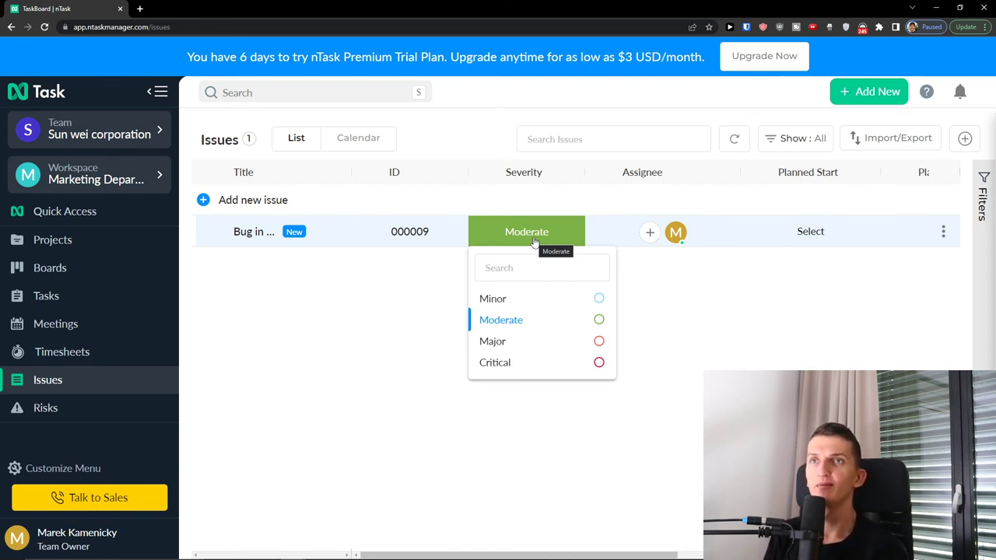
left_click_drag(625, 554, 477, 519)
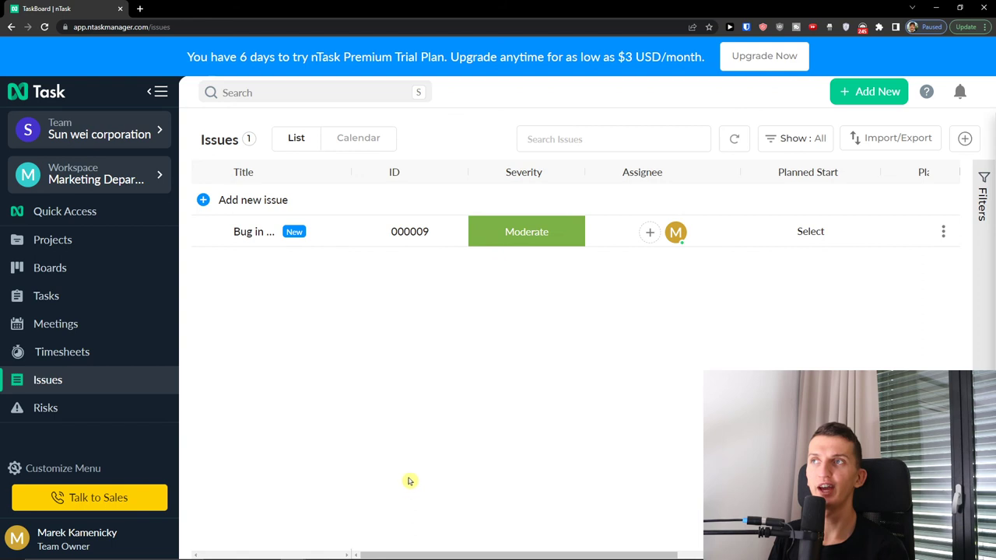
- Add a second issue titled "Improvement" directly in the issues list
left_click(250, 201)
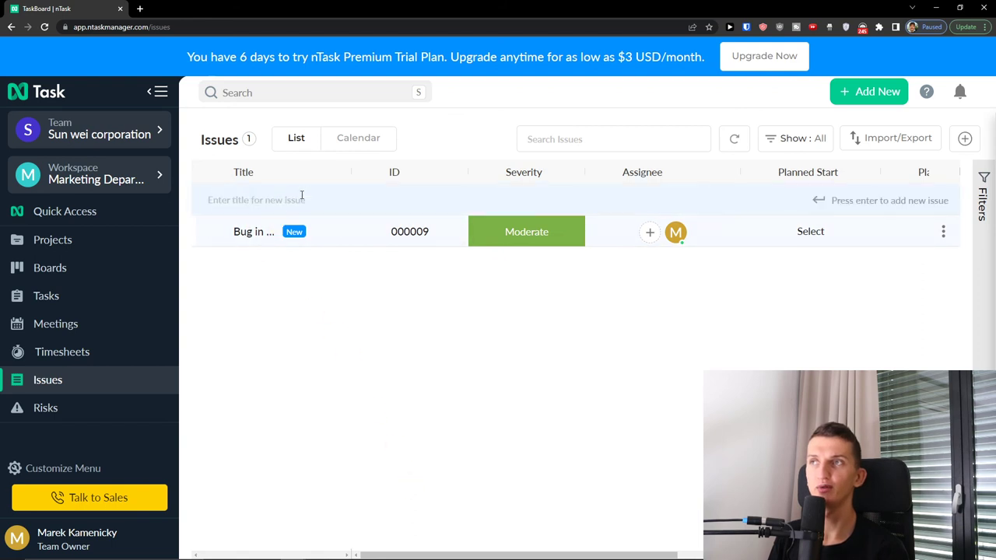
type("B")
key("BackSpace")
type("Impro")
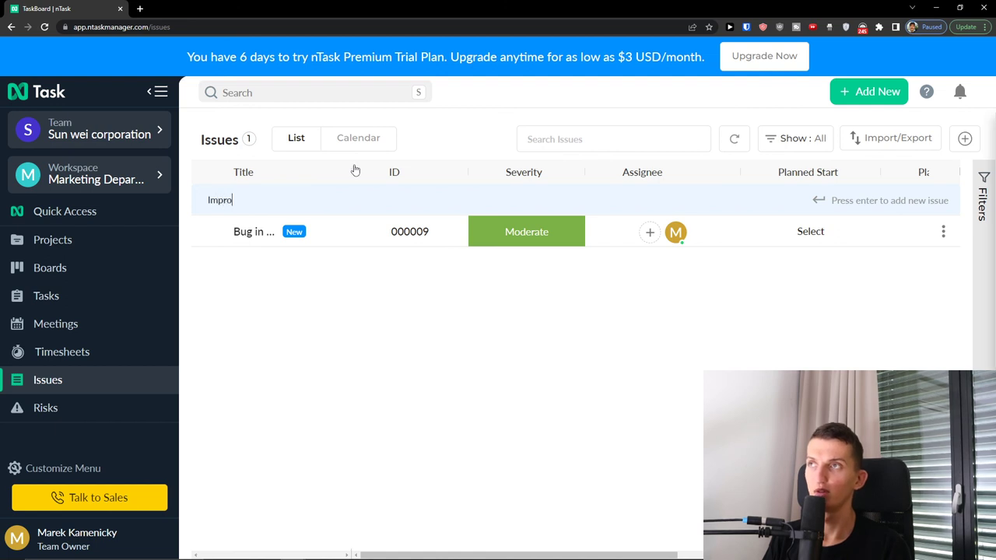
type("vemen")
key("Return")
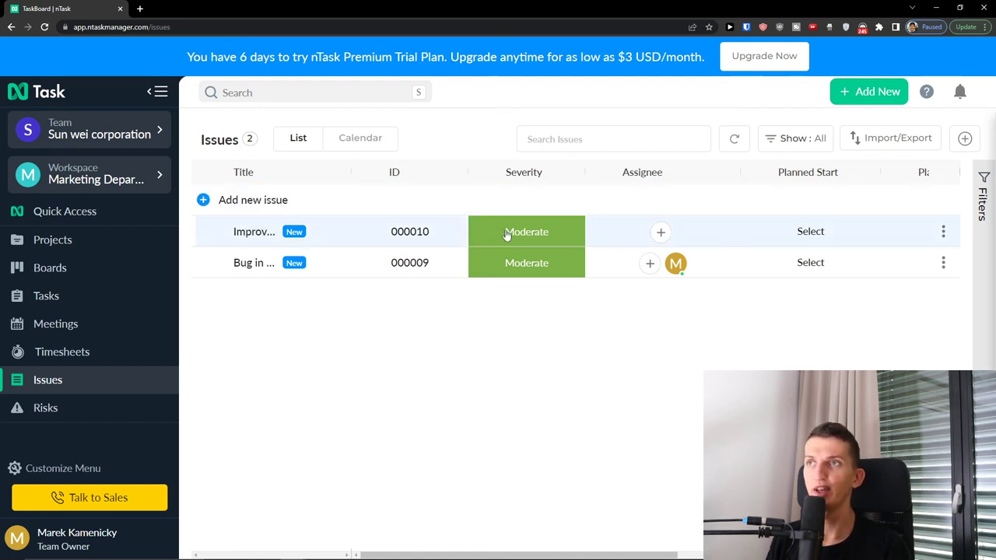
- Look at the Improvement issue's severity options and the item types that can be added, ending on the issues list
left_click(507, 231)
left_click(483, 453)
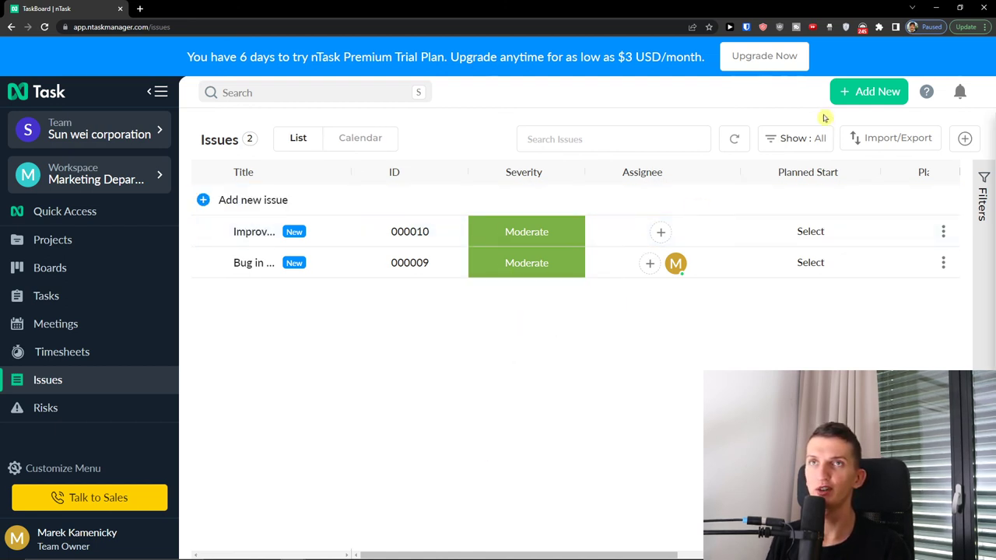
left_click(843, 93)
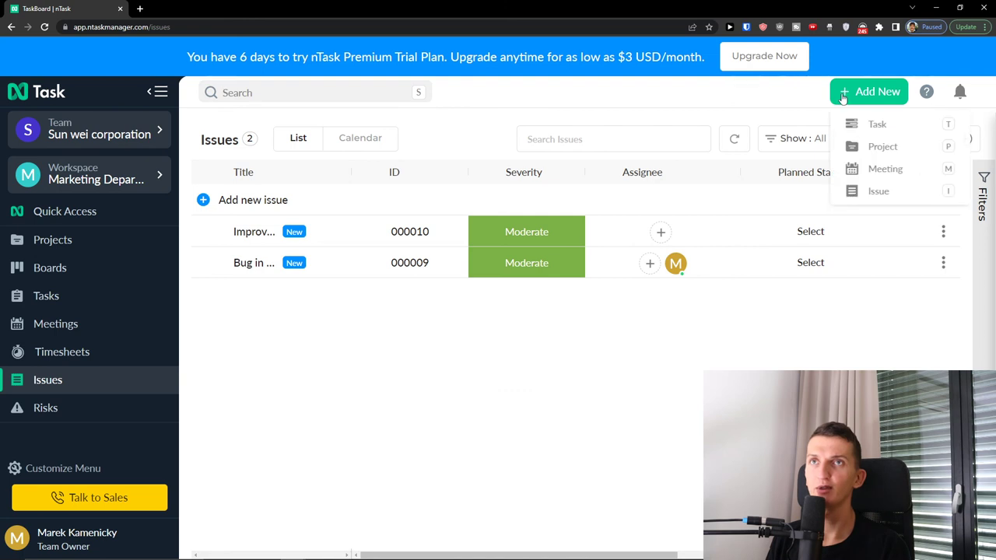
left_click(816, 316)
left_click(62, 351)
left_click(48, 379)
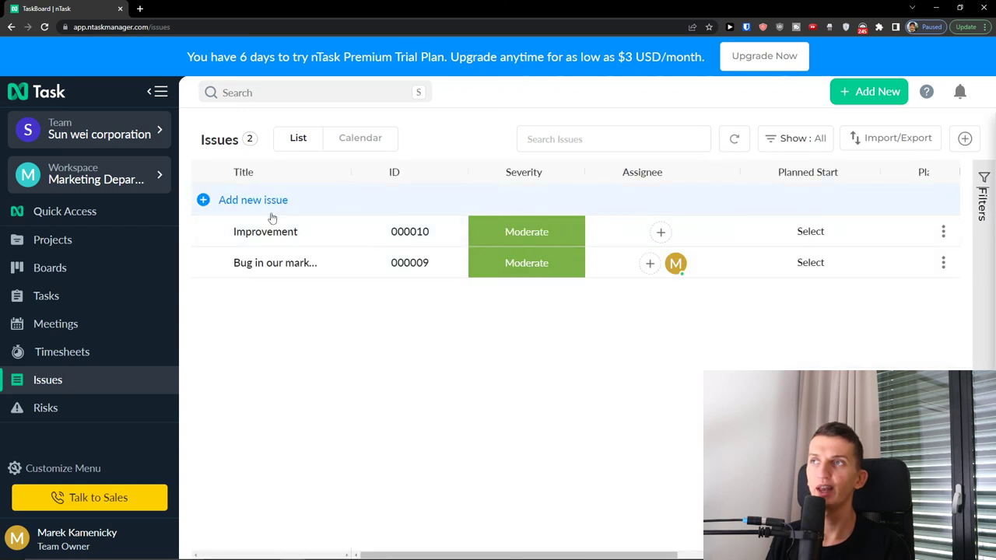
- Review the planned dates, status, priority and type columns of the two issues
left_click(274, 206)
left_click_drag(622, 554, 452, 527)
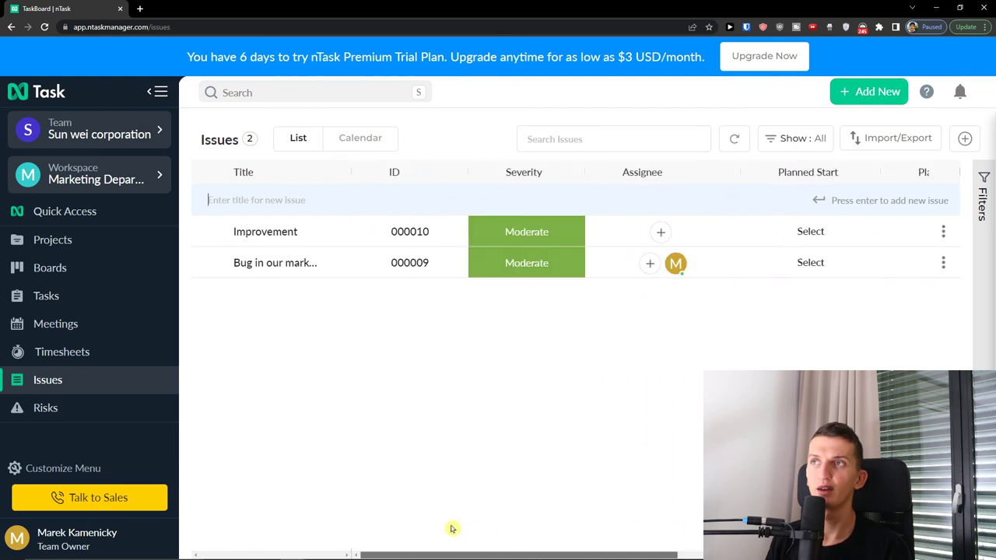
left_click(486, 544)
left_click_drag(498, 555, 746, 553)
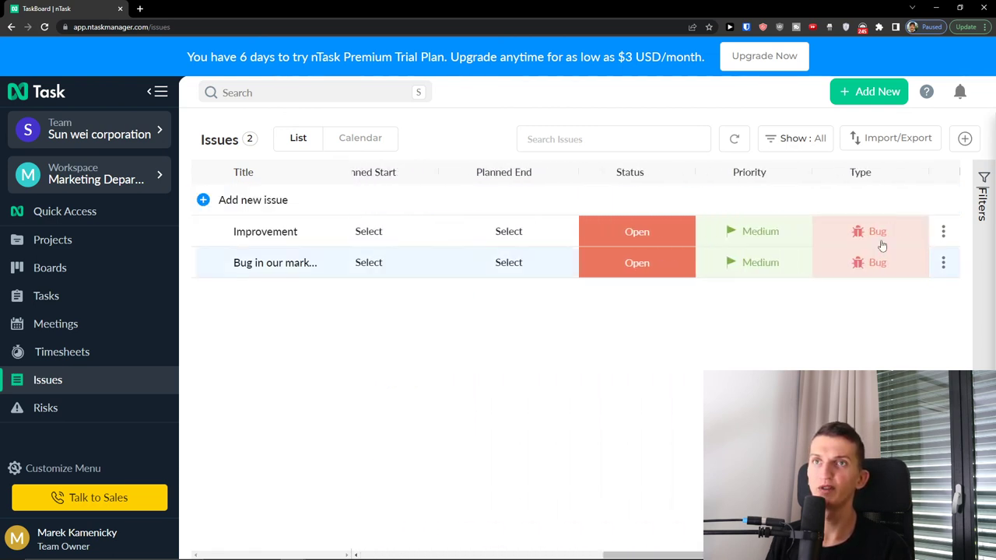
- Set the Improvement issue's type to Improvement and look at its status and priority options
left_click(888, 234)
left_click(836, 340)
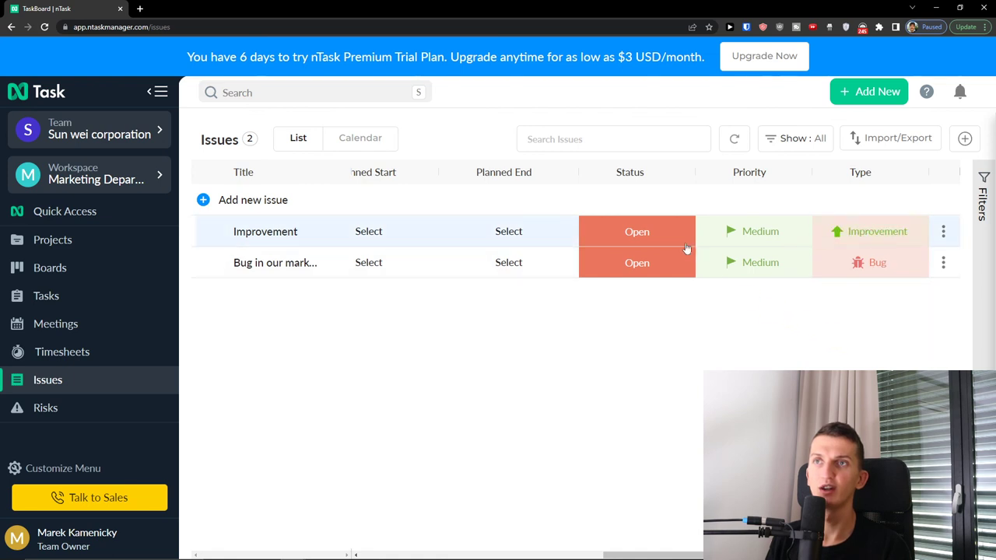
left_click(668, 241)
left_click(749, 231)
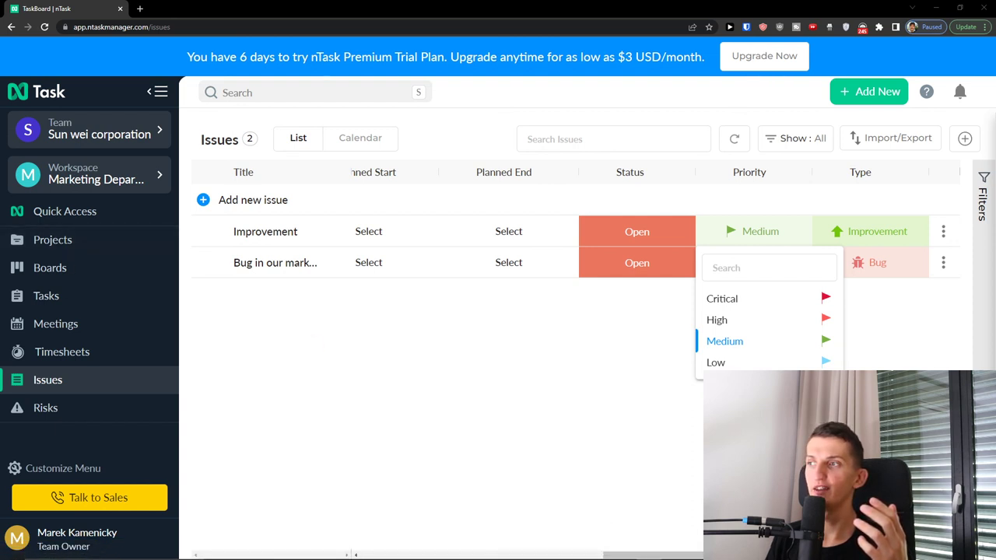
left_click_drag(661, 553, 400, 540)
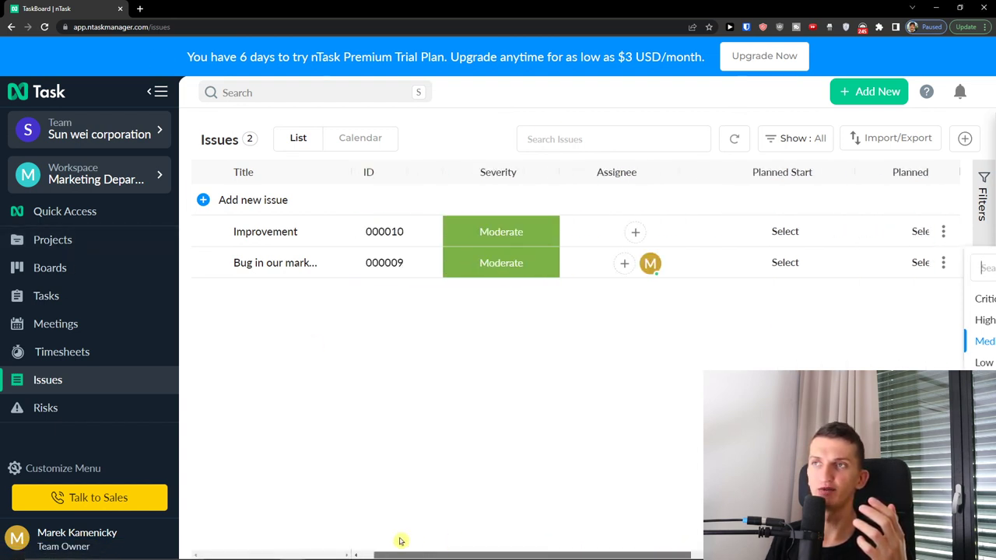
- Open the Risks section and reduce the page zoom to view the whole Business Plan feature page
left_click(94, 408)
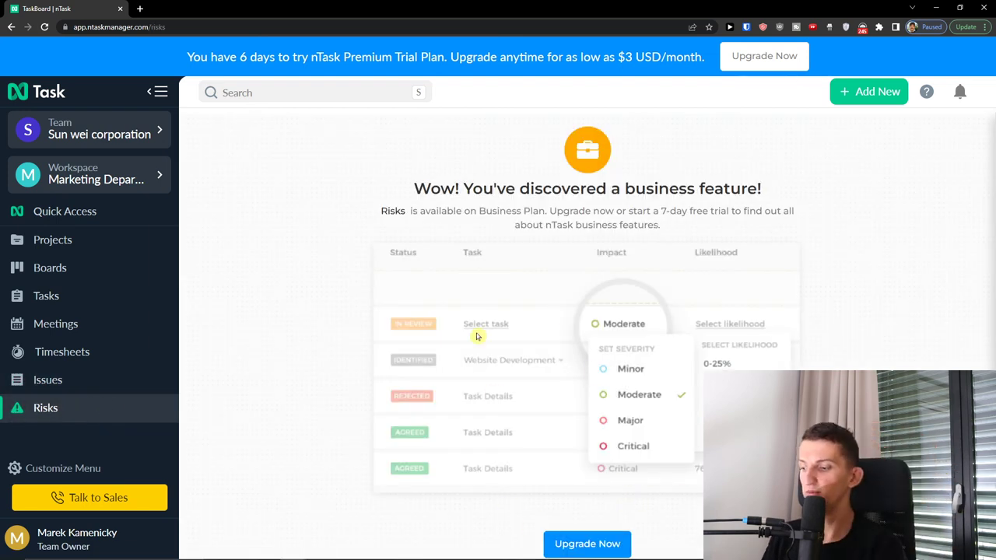
key("ctrl+minus")
key("ctrl+minus")
key("ctrl+plus")
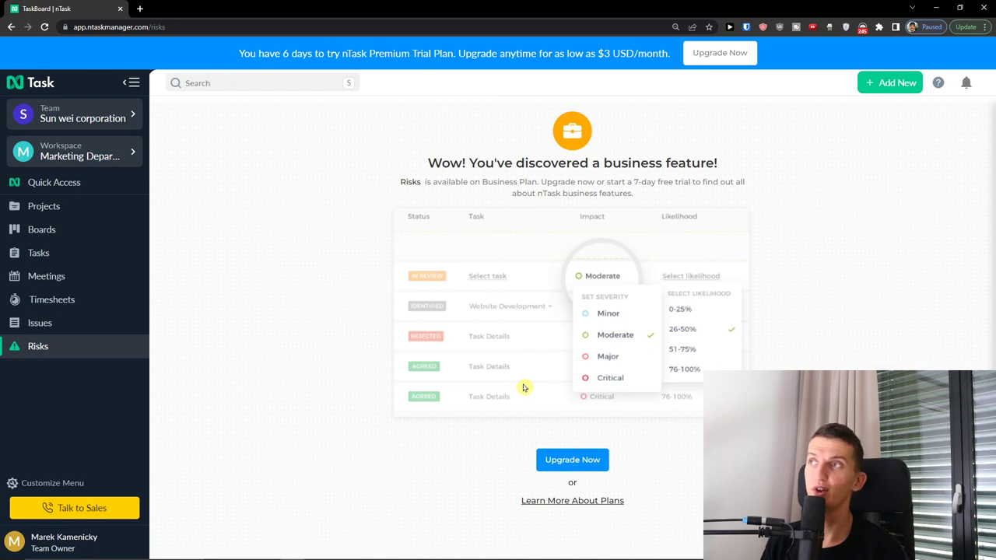
- Go through the Projects, Boards, Tasks and Meetings sections in turn, ending on the weekly Timesheets
left_click(78, 208)
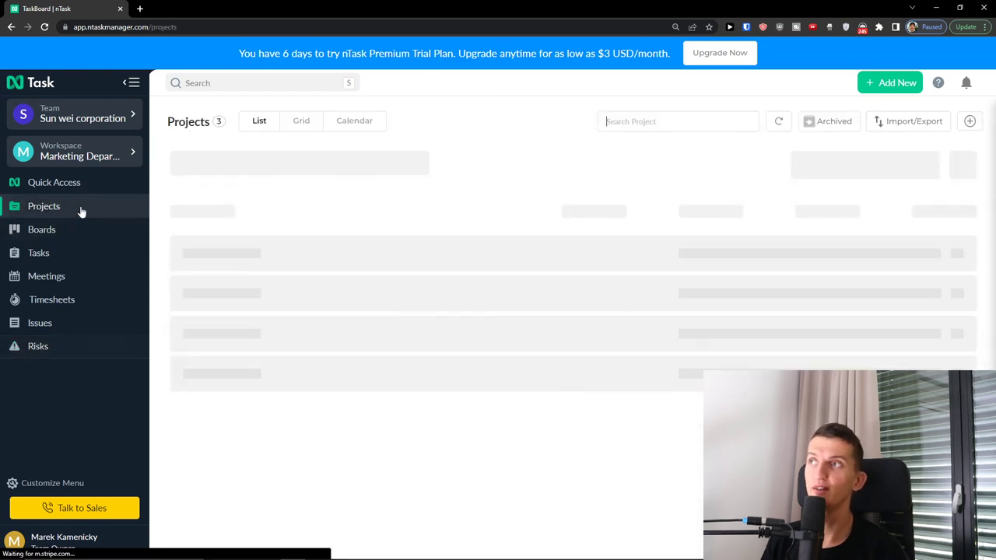
left_click(89, 229)
left_click(87, 260)
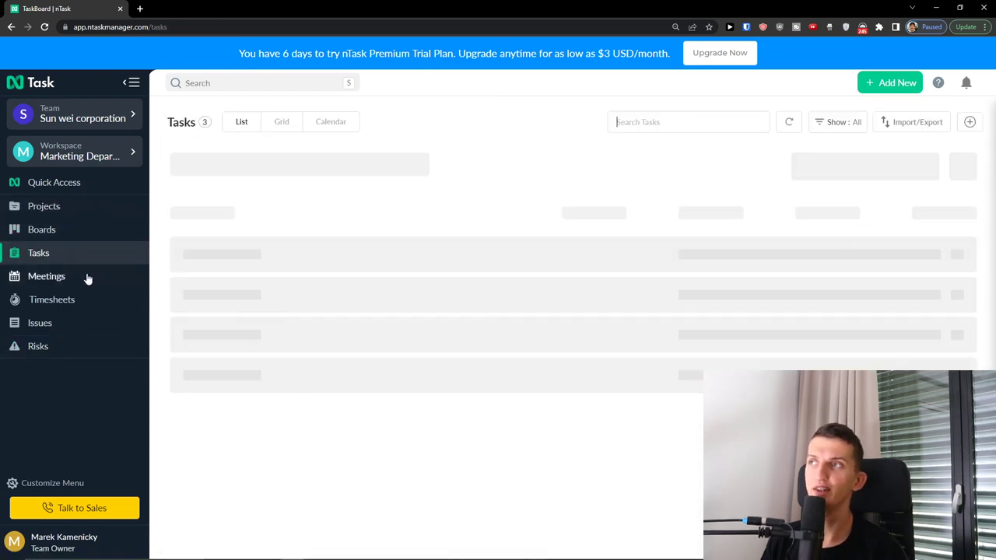
left_click(85, 280)
left_click(80, 308)
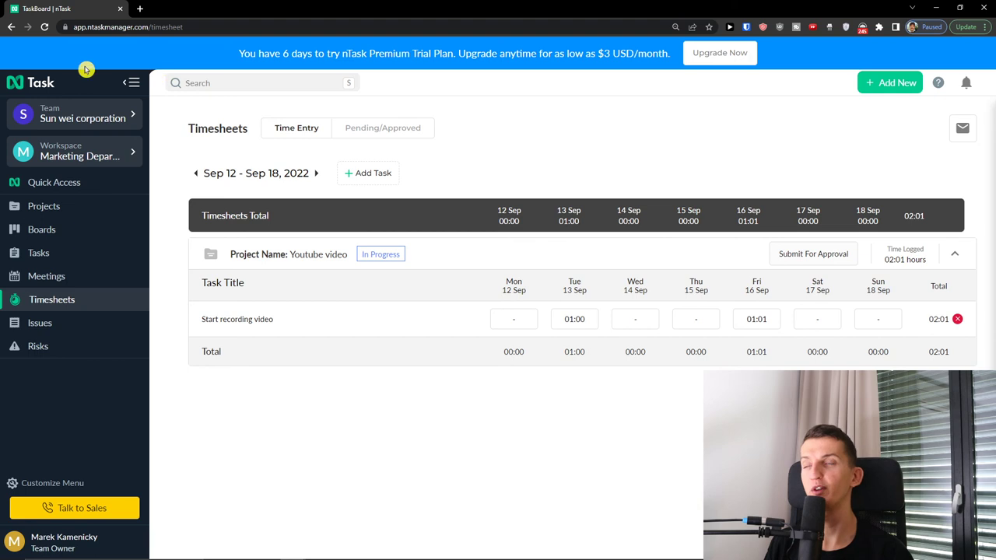
- Revisit the Projects, Boards and Tasks sections and return to the projects list
left_click(48, 205)
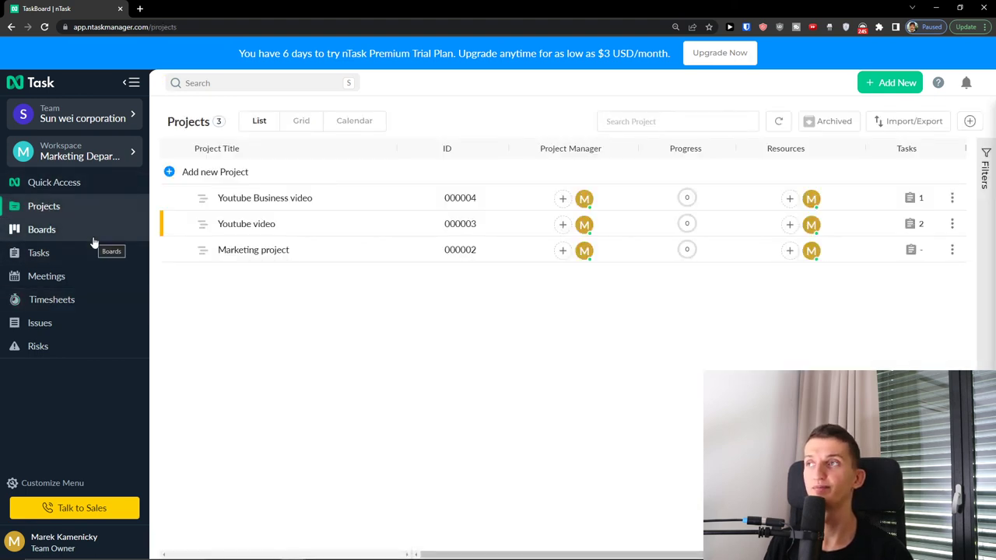
left_click(92, 239)
left_click(81, 250)
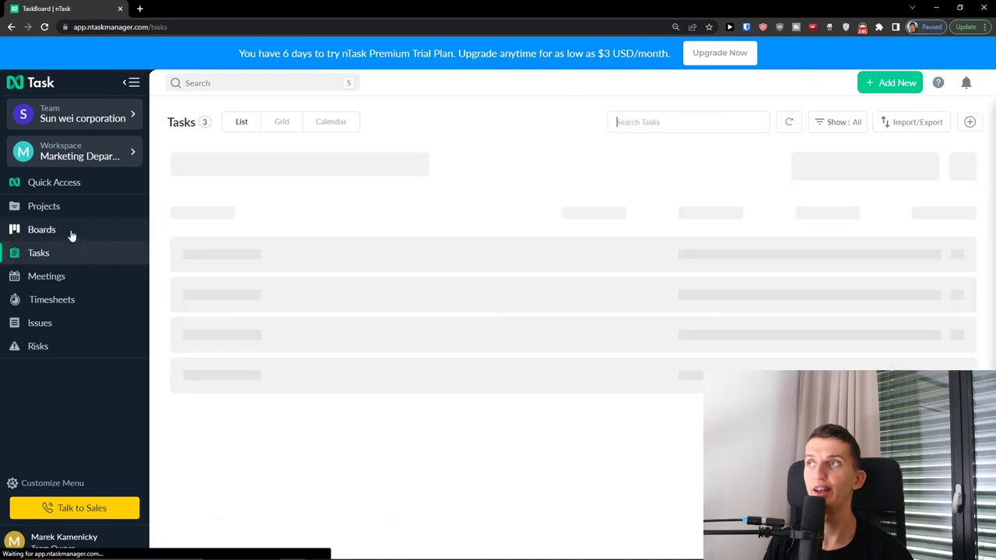
left_click(60, 206)
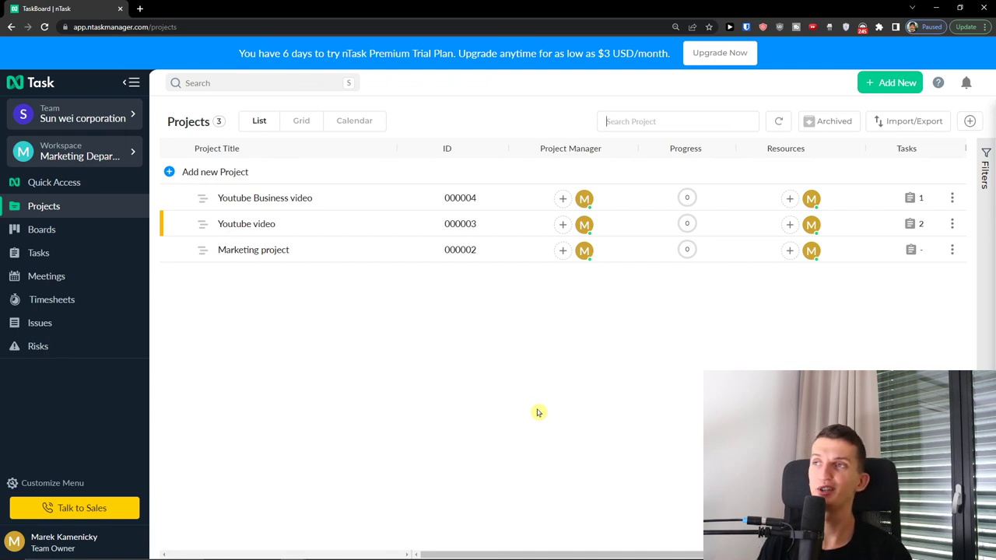
left_click(636, 550)
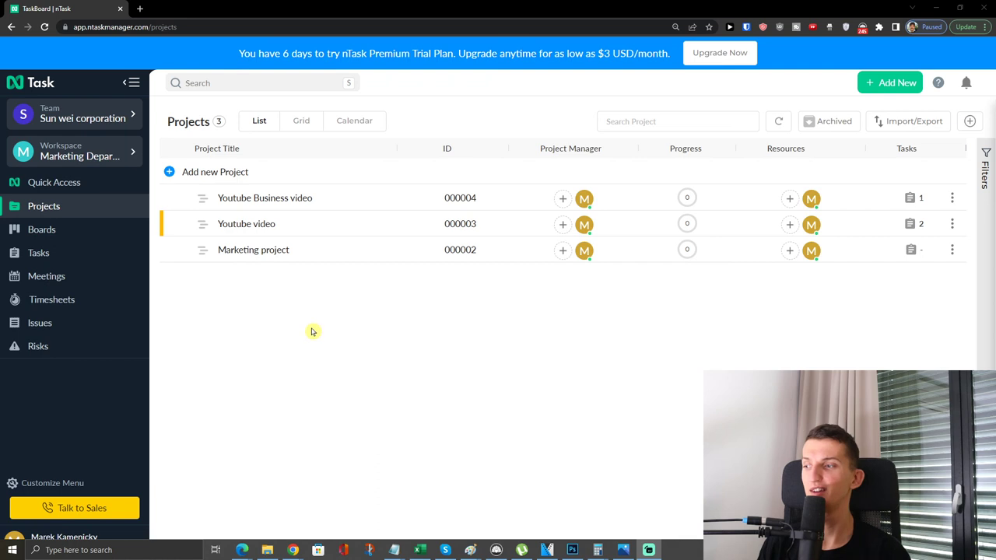